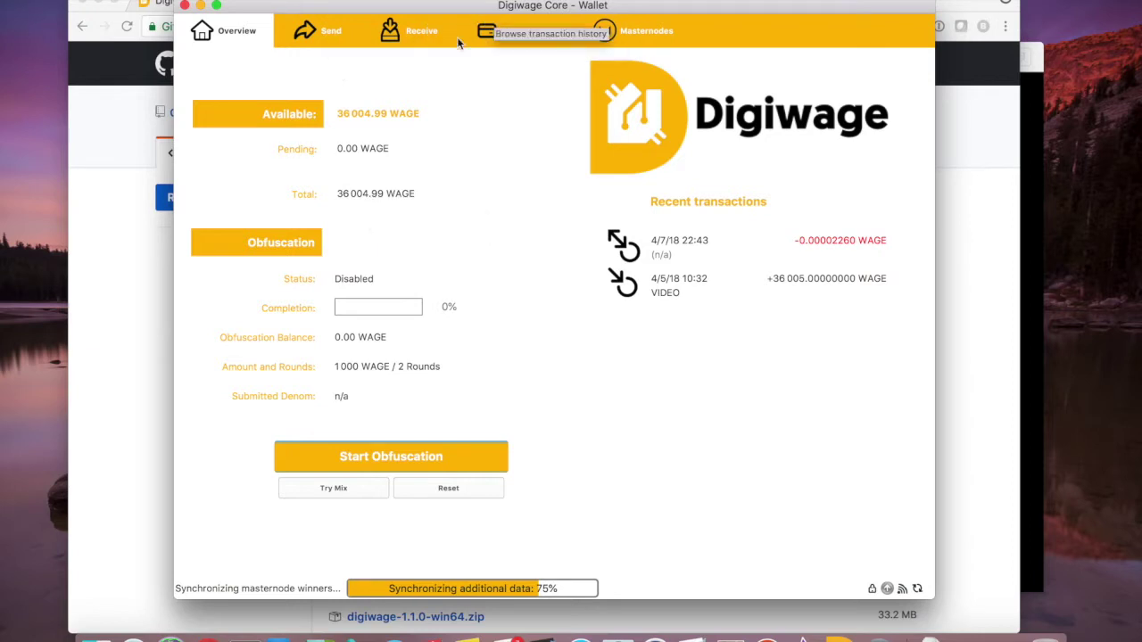
Switch the wallet to its Send page to prepare a payment
click(318, 35)
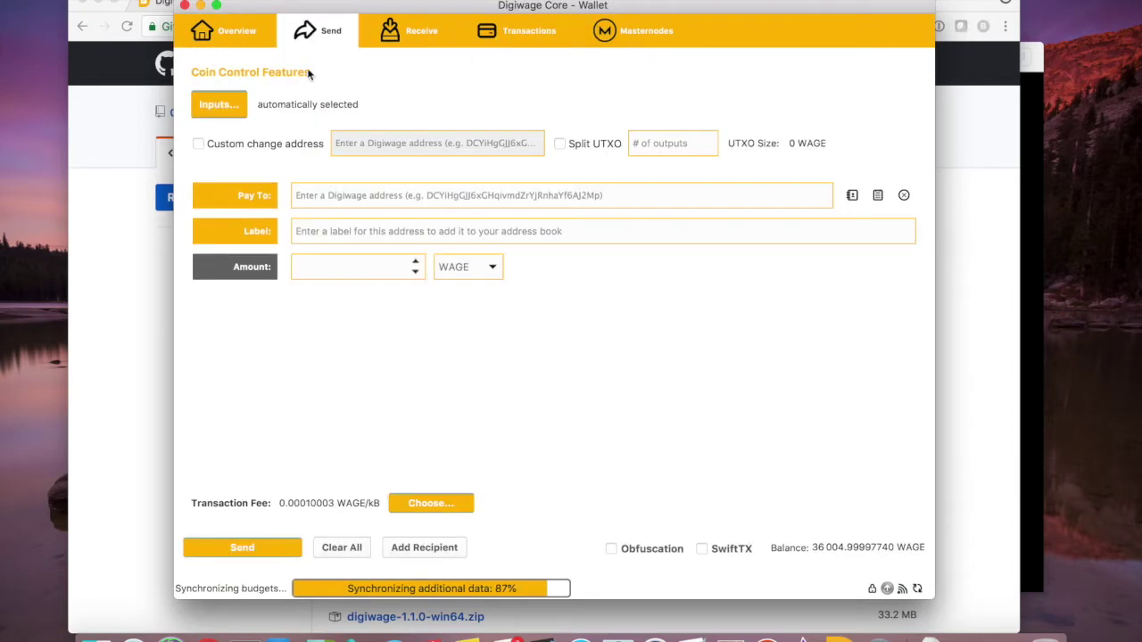
Review the coin inputs, leaving them automatically selected, and open the File menu
click(225, 107)
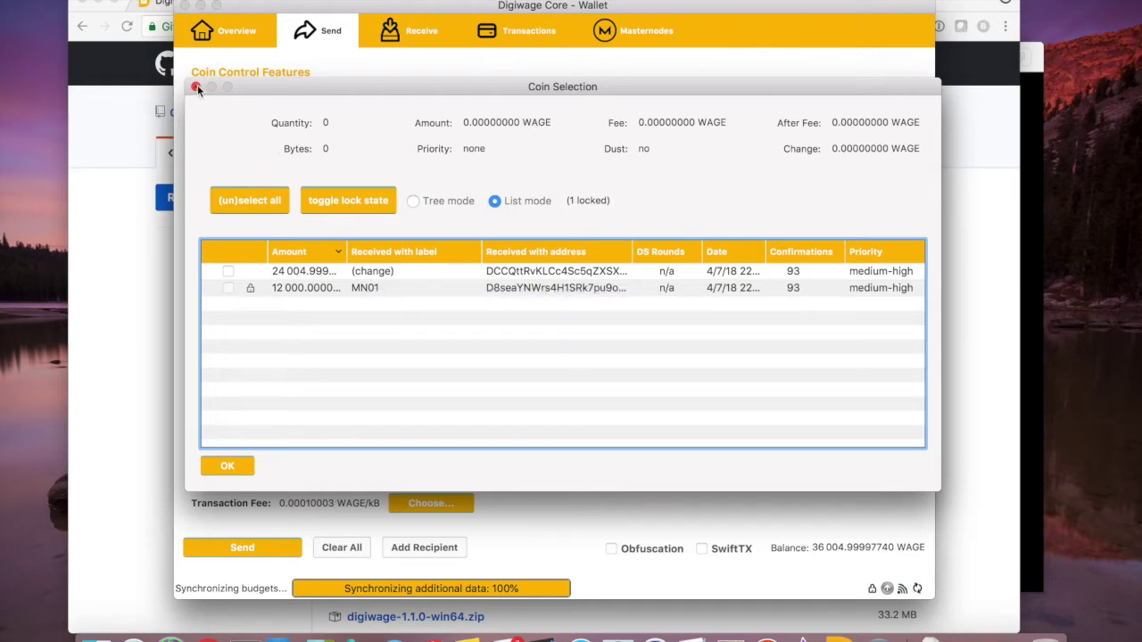
click(229, 271)
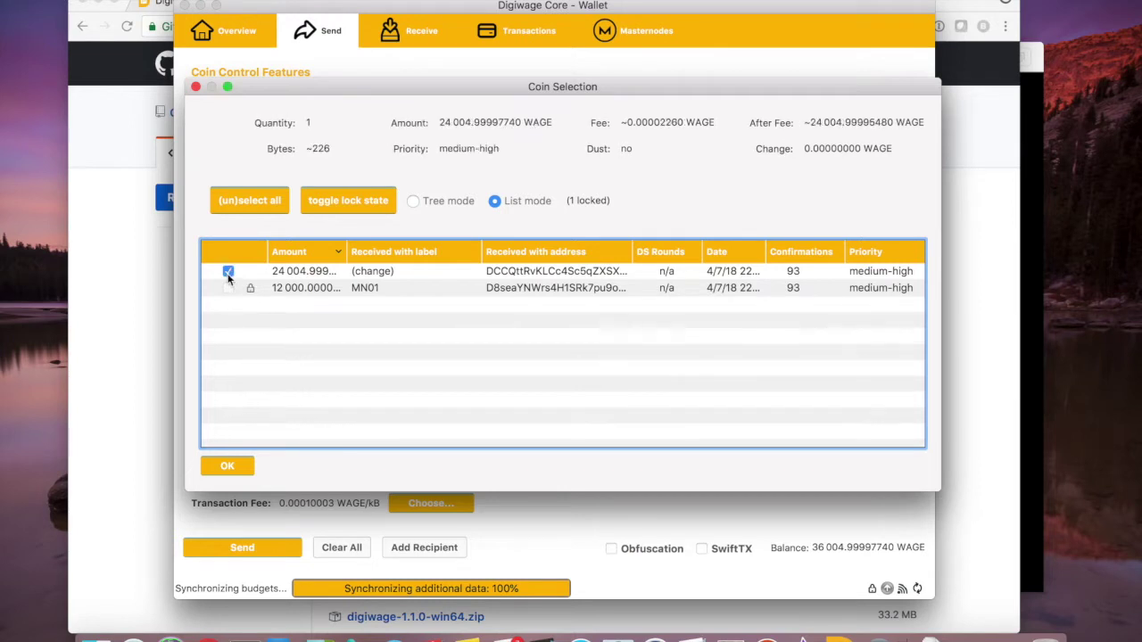
click(228, 271)
click(237, 470)
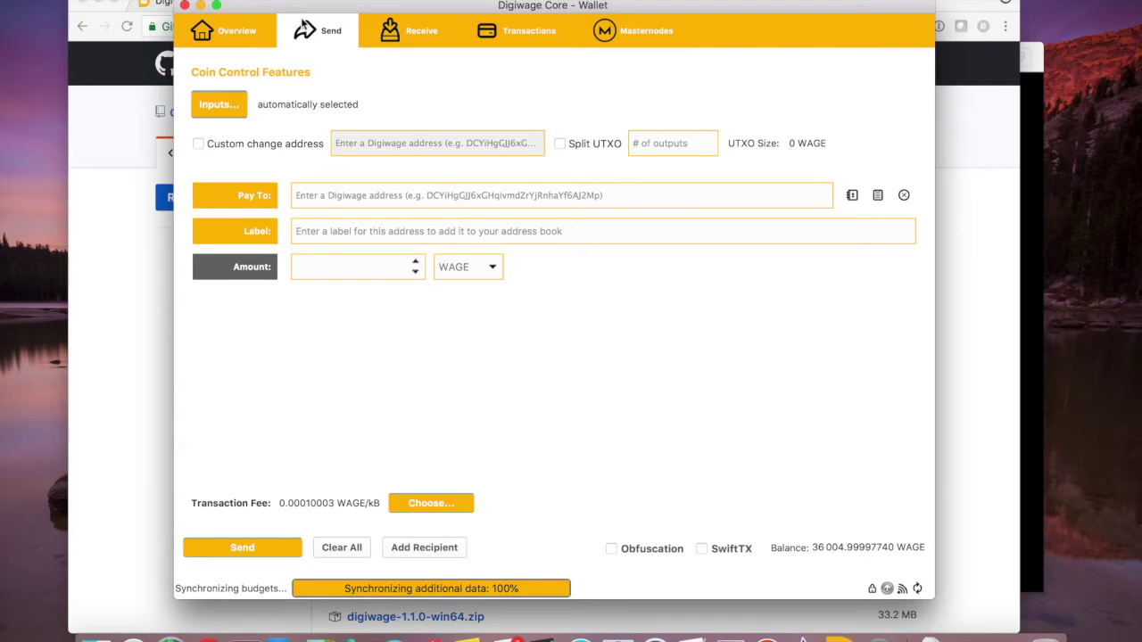
click(178, 0)
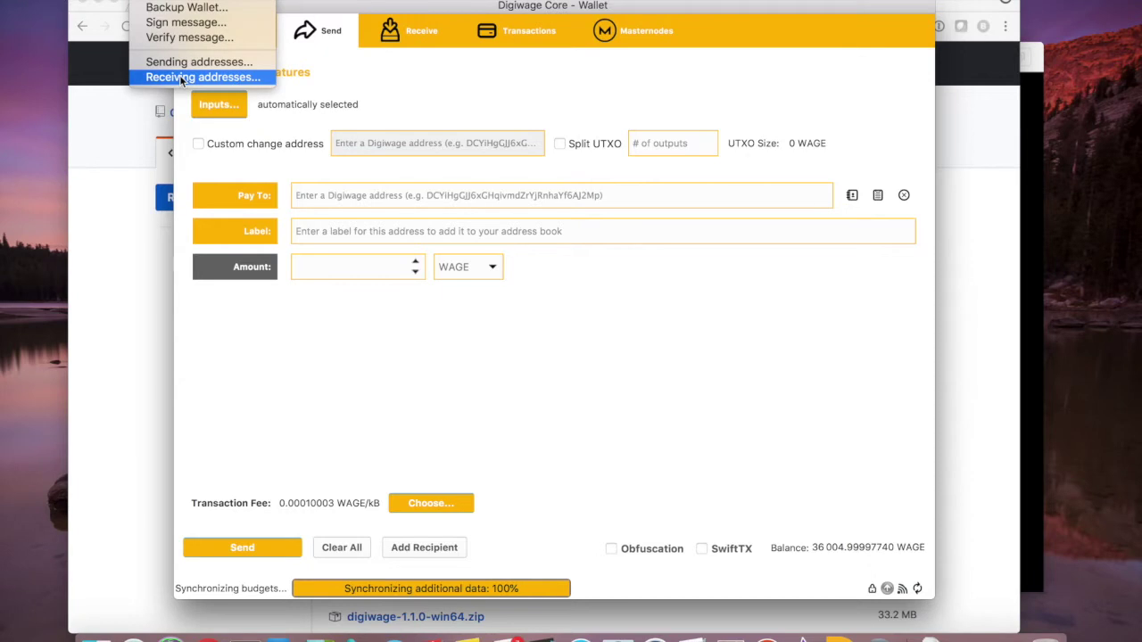
Add a new receiving address labelled MN02 and copy it to the clipboard
click(182, 78)
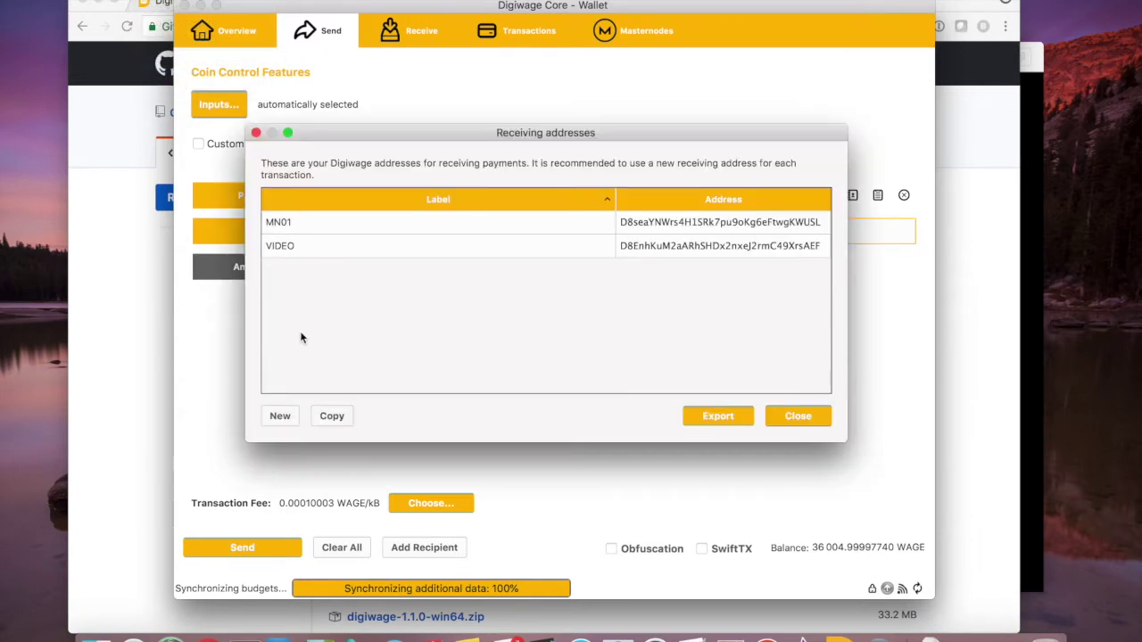
click(280, 417)
text(MN02)
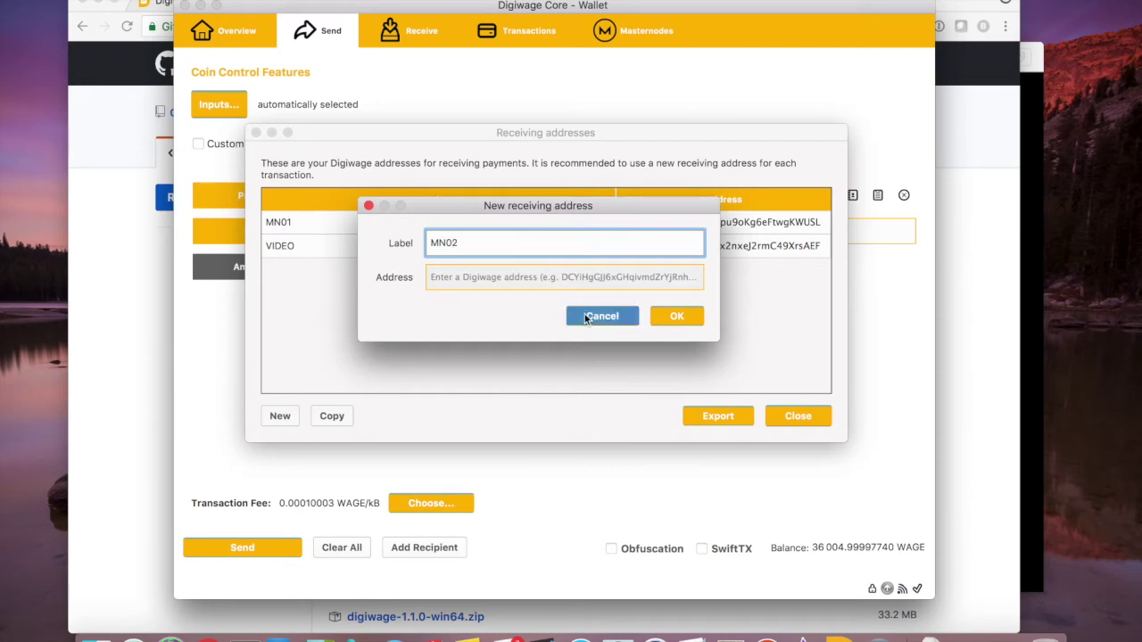
click(675, 318)
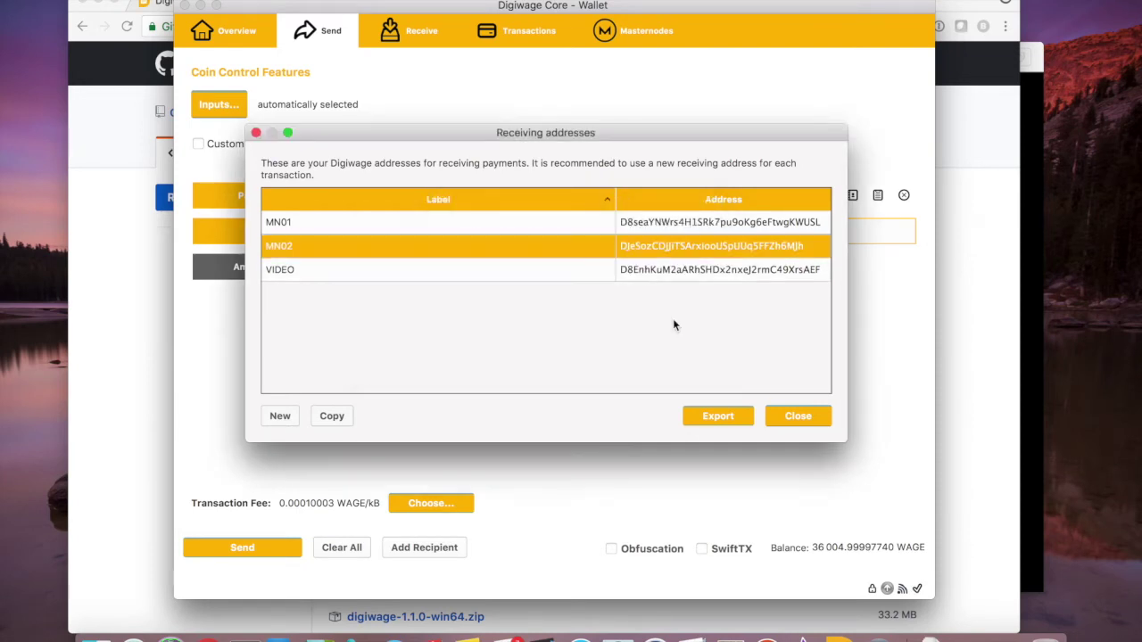
right_click(701, 245)
click(726, 258)
click(790, 418)
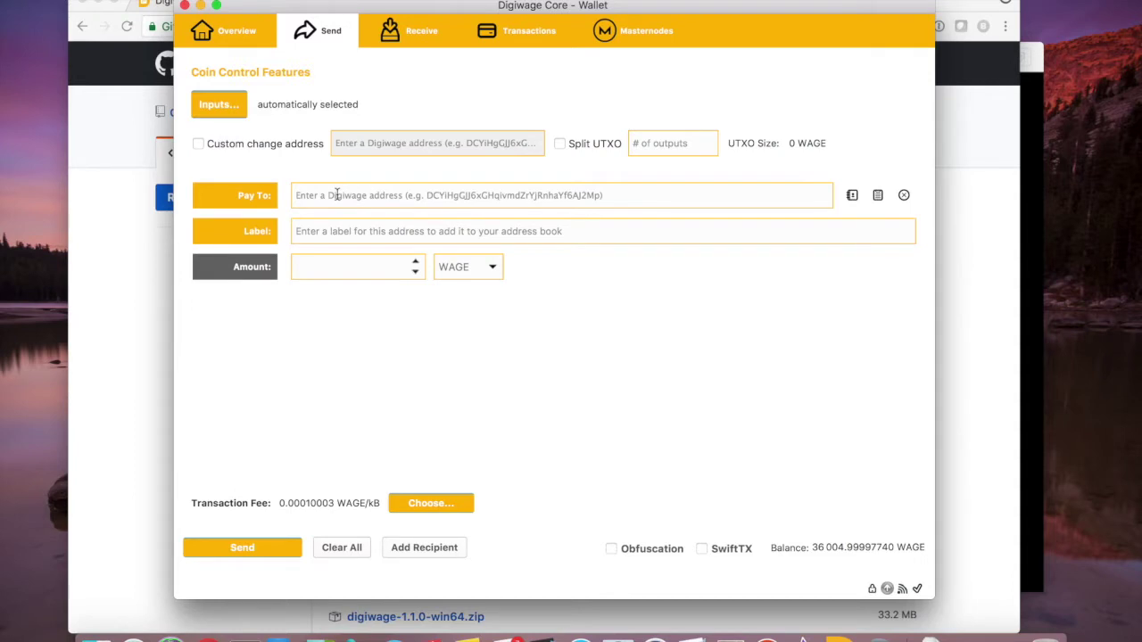
Choose only the 24 004.99997740 WAGE change coin as the payment's input
click(233, 105)
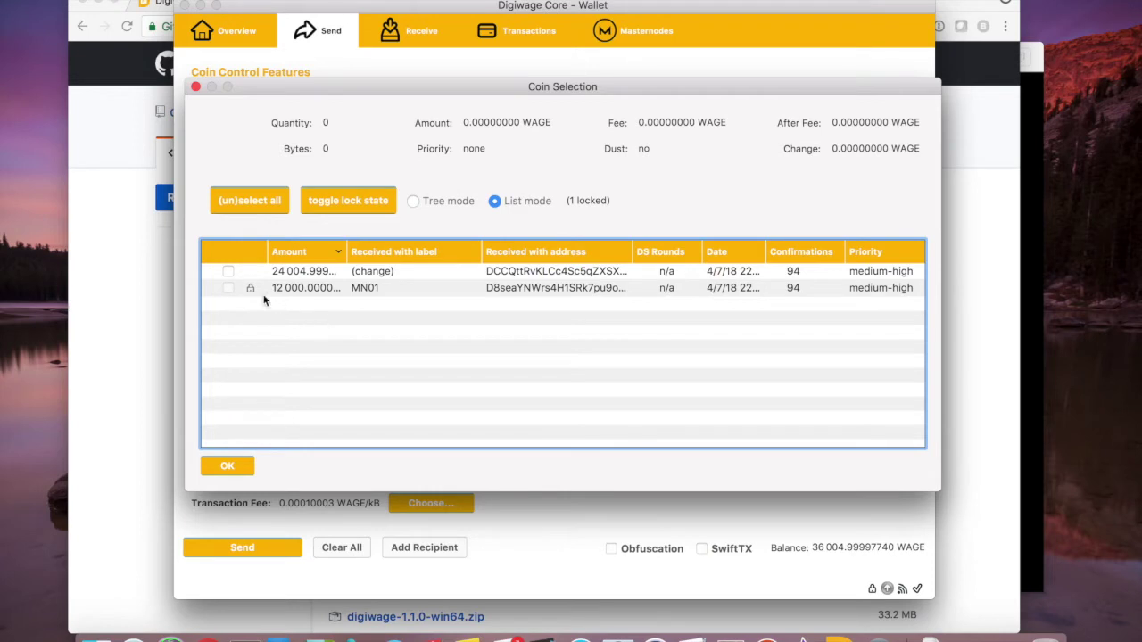
click(228, 272)
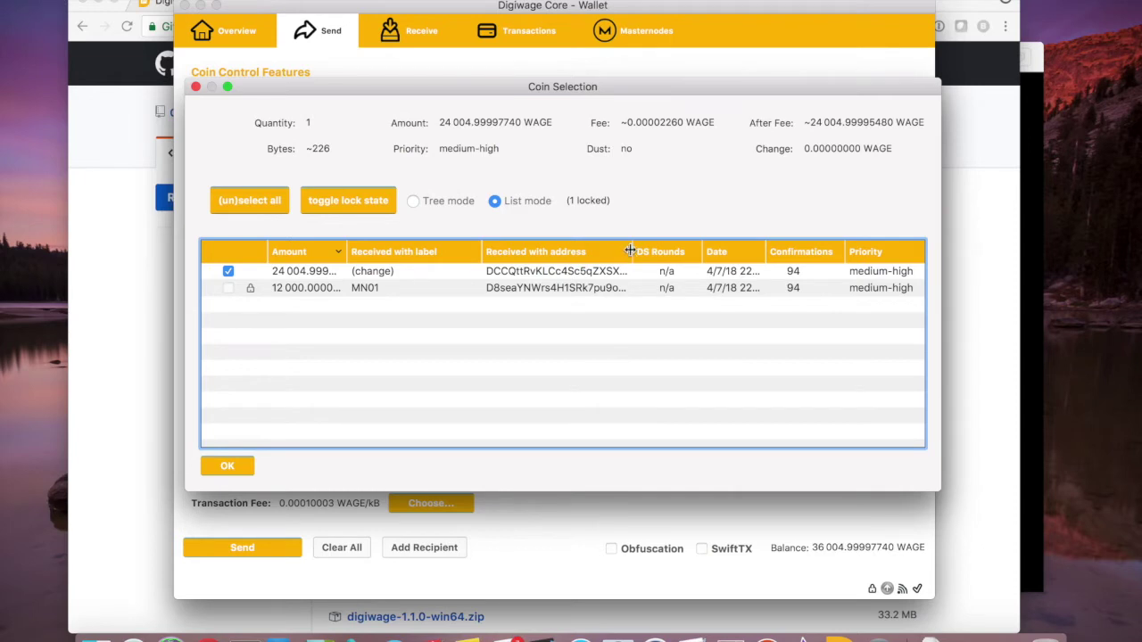
drag(631, 251, 662, 251)
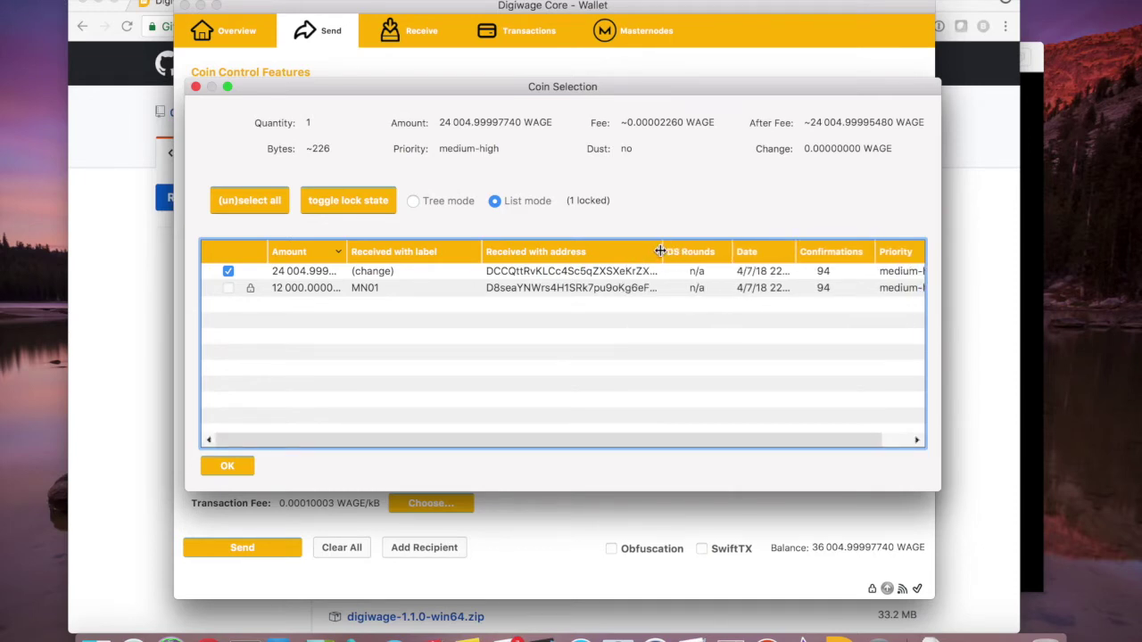
click(227, 466)
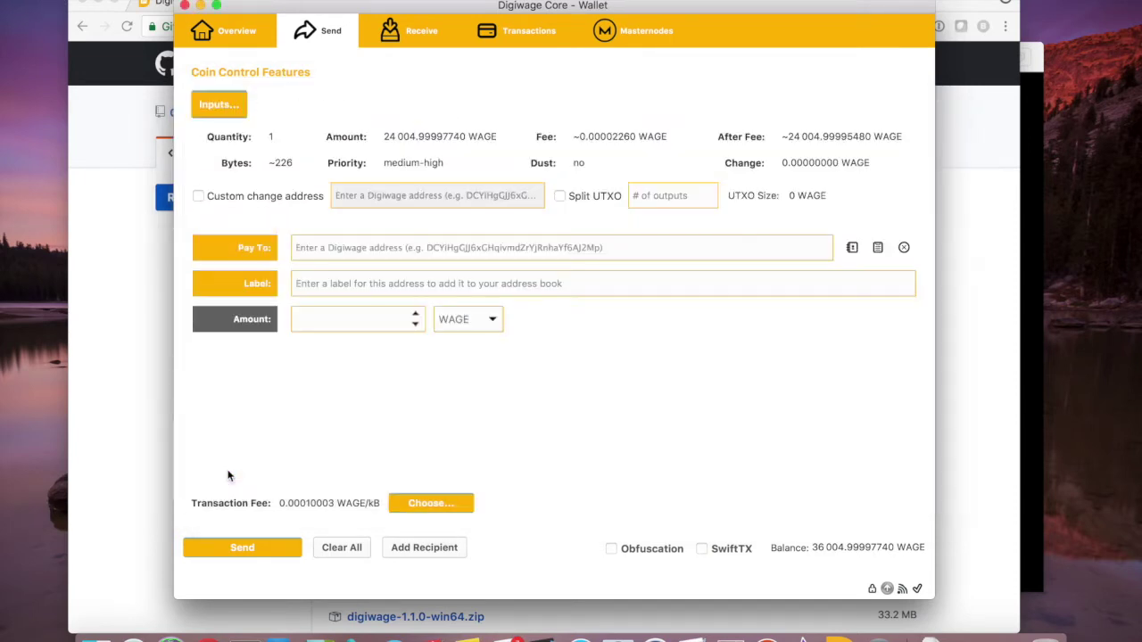
click(381, 249)
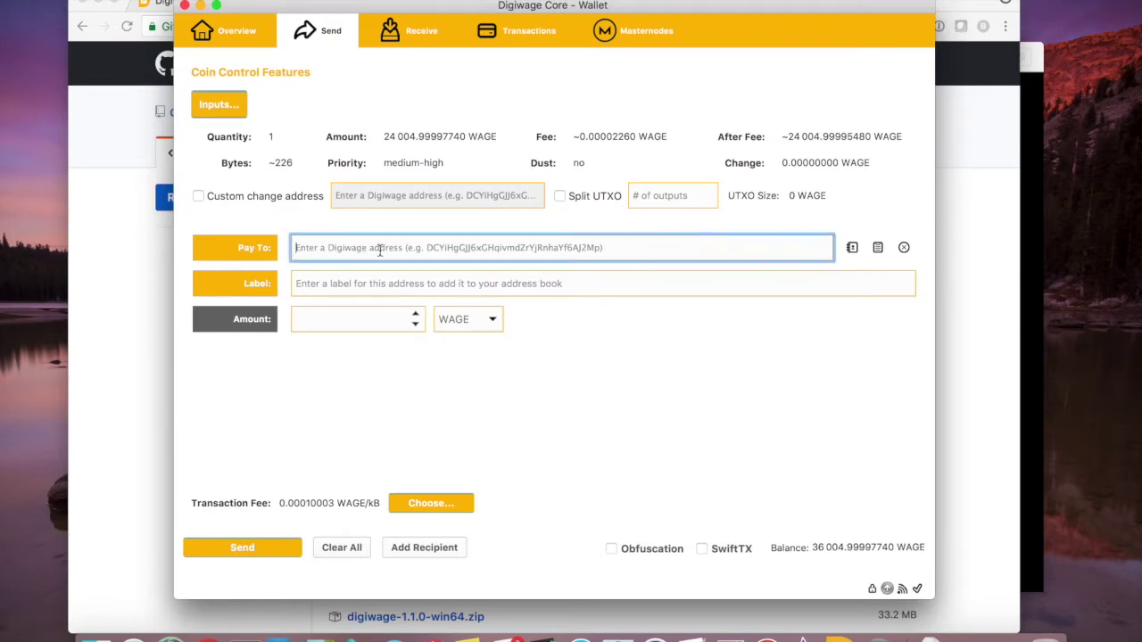
Fill in the payment with the MN02 address as recipient and amount 12000
key(super+v)
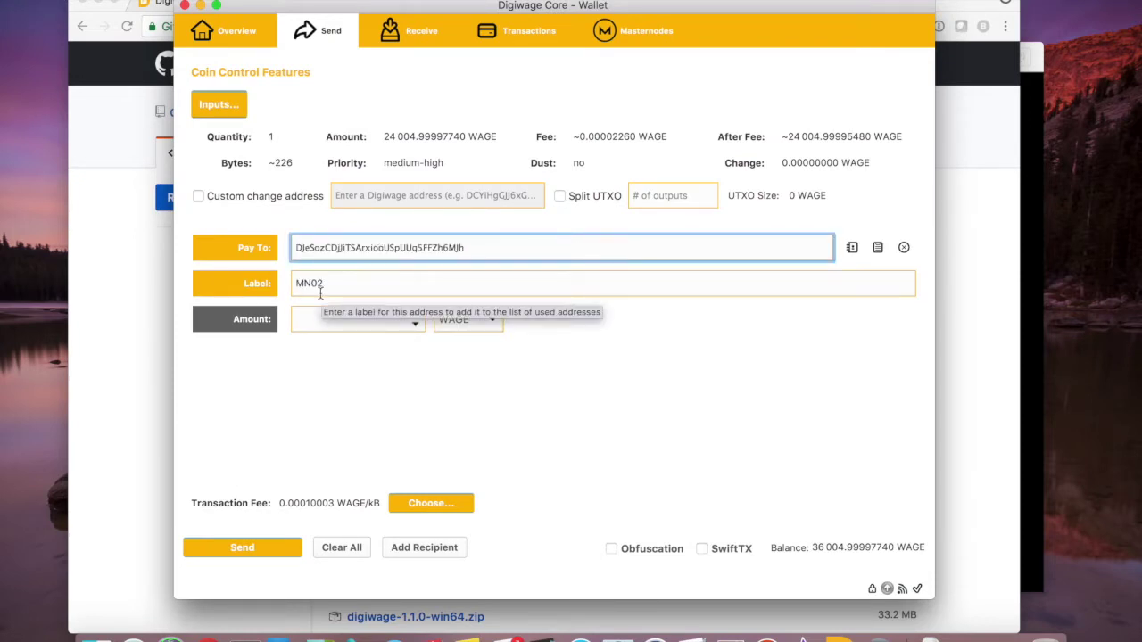
click(323, 321)
text(12000)
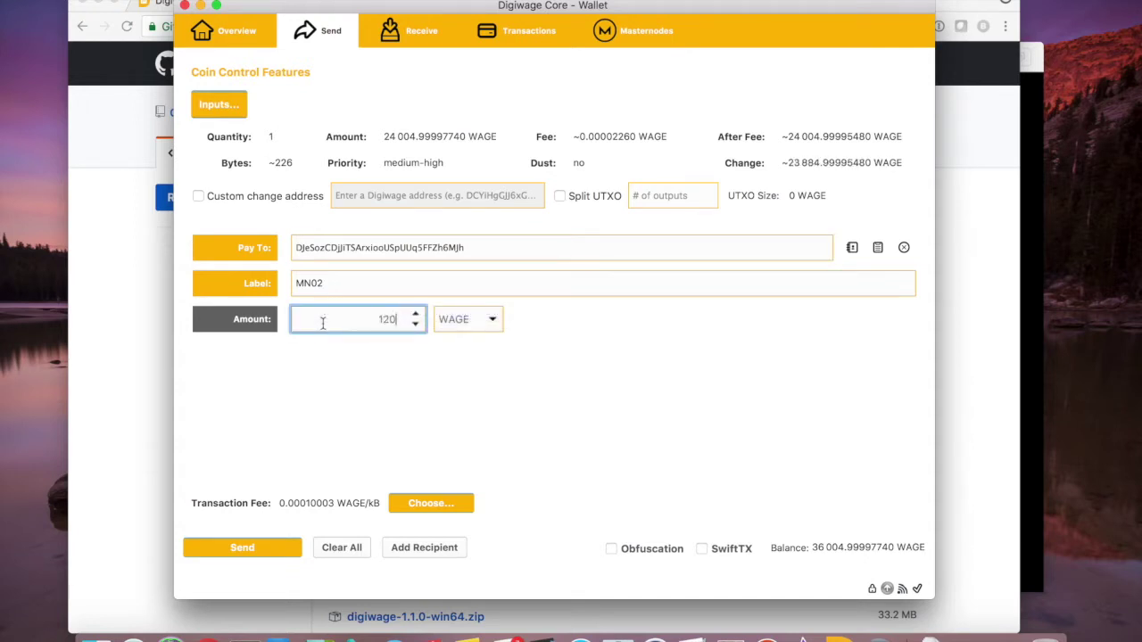
click(395, 413)
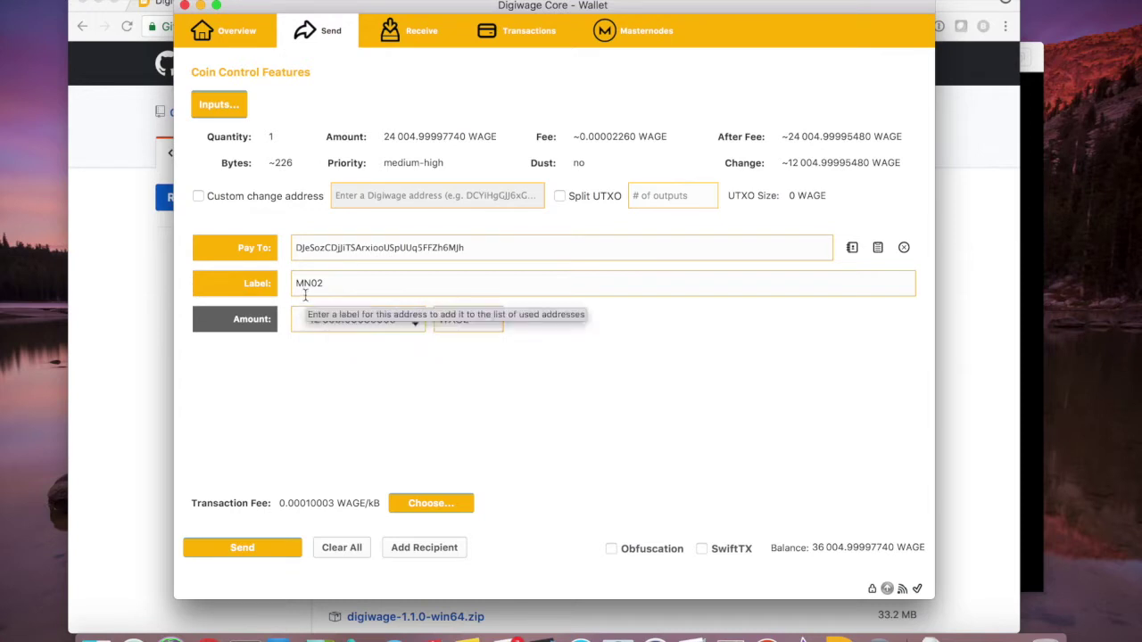
Send the 12 000 WAGE after unlocking the wallet with its passphrase, then view Transactions
click(273, 548)
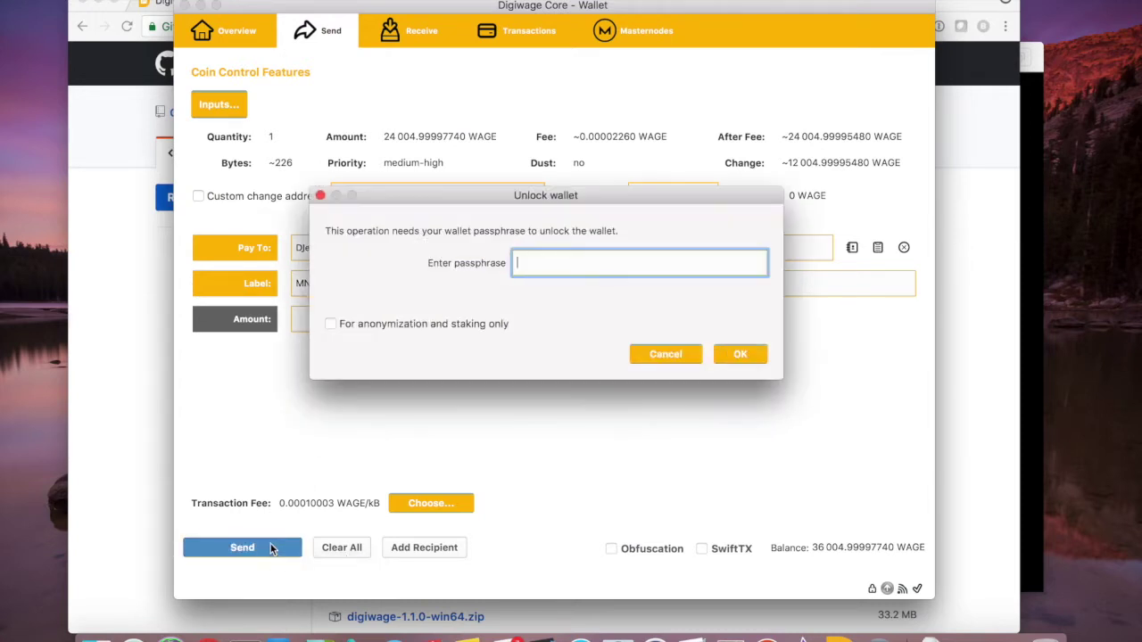
text(***************)
key(Return)
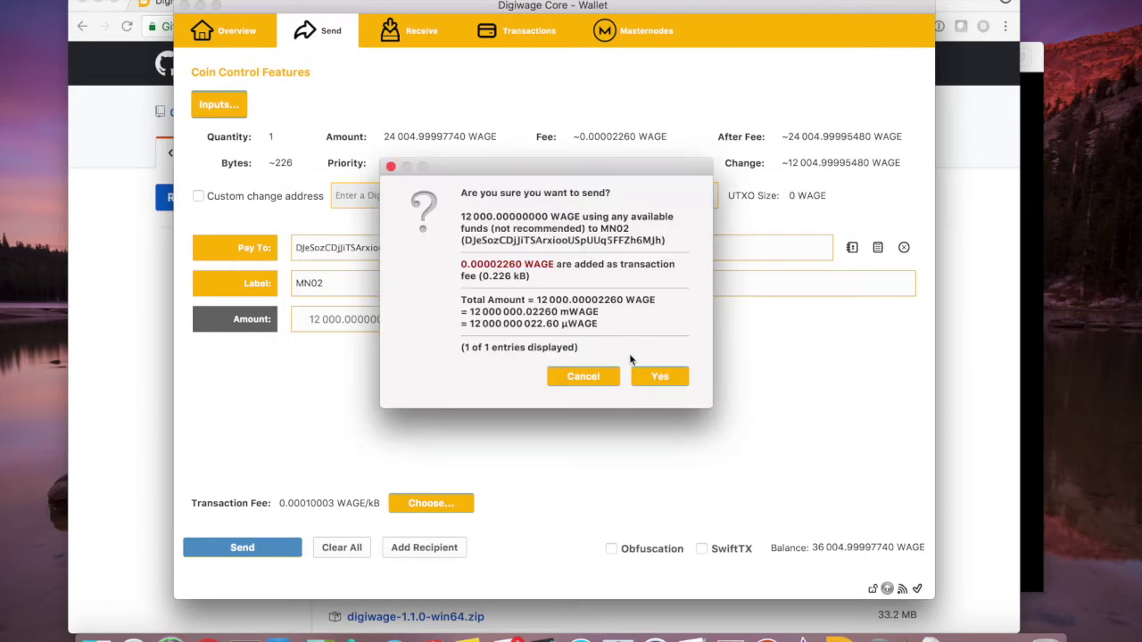
click(649, 379)
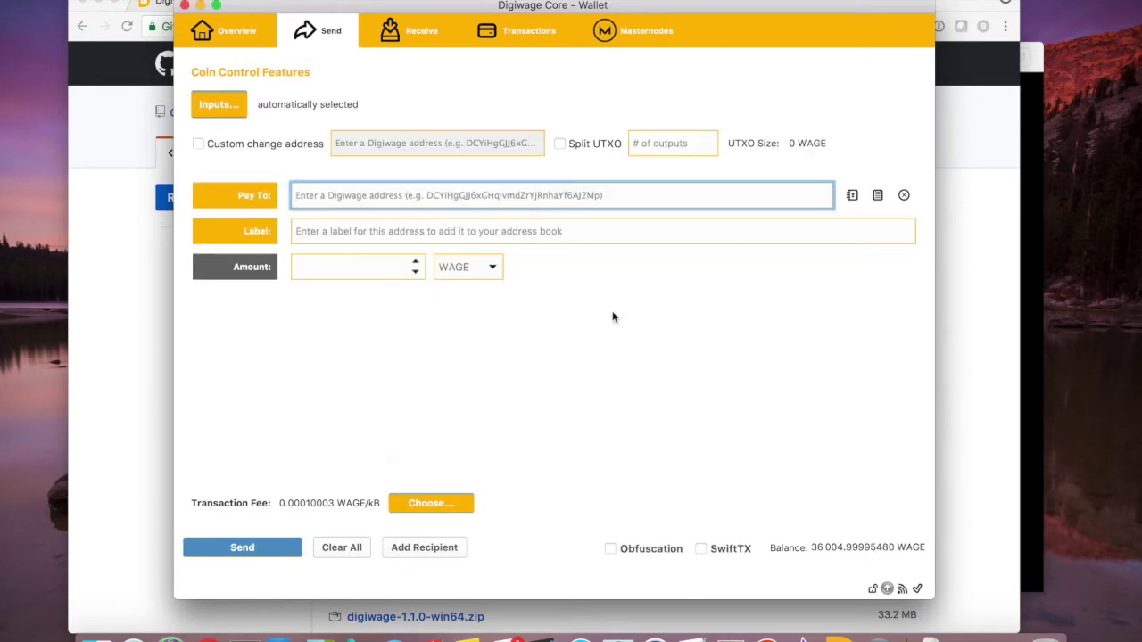
click(534, 27)
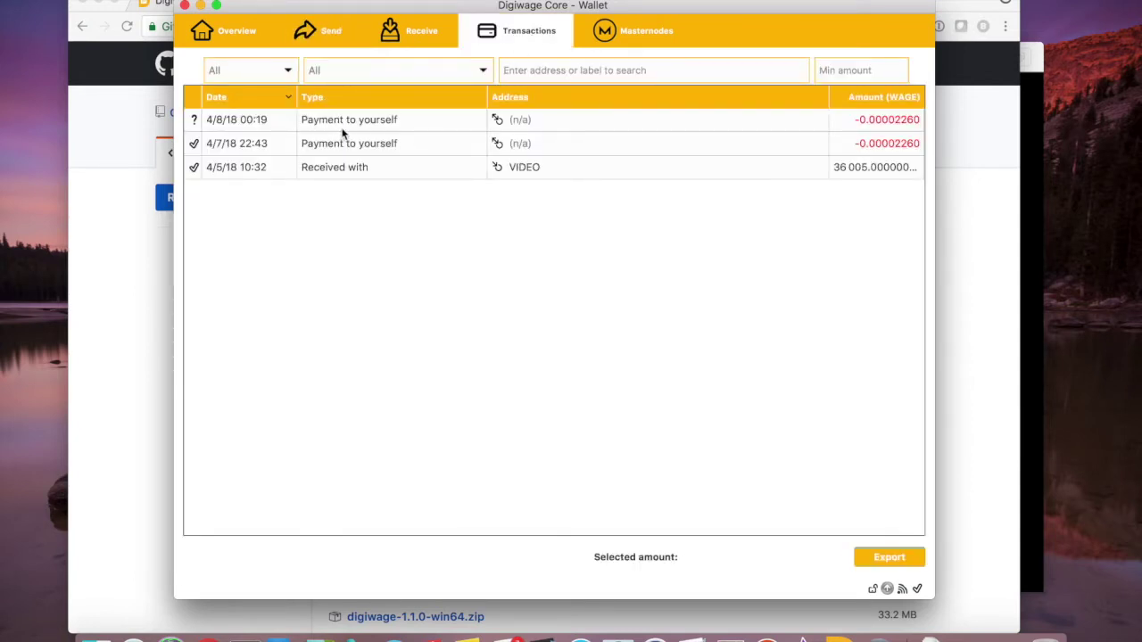
click(325, 34)
click(219, 106)
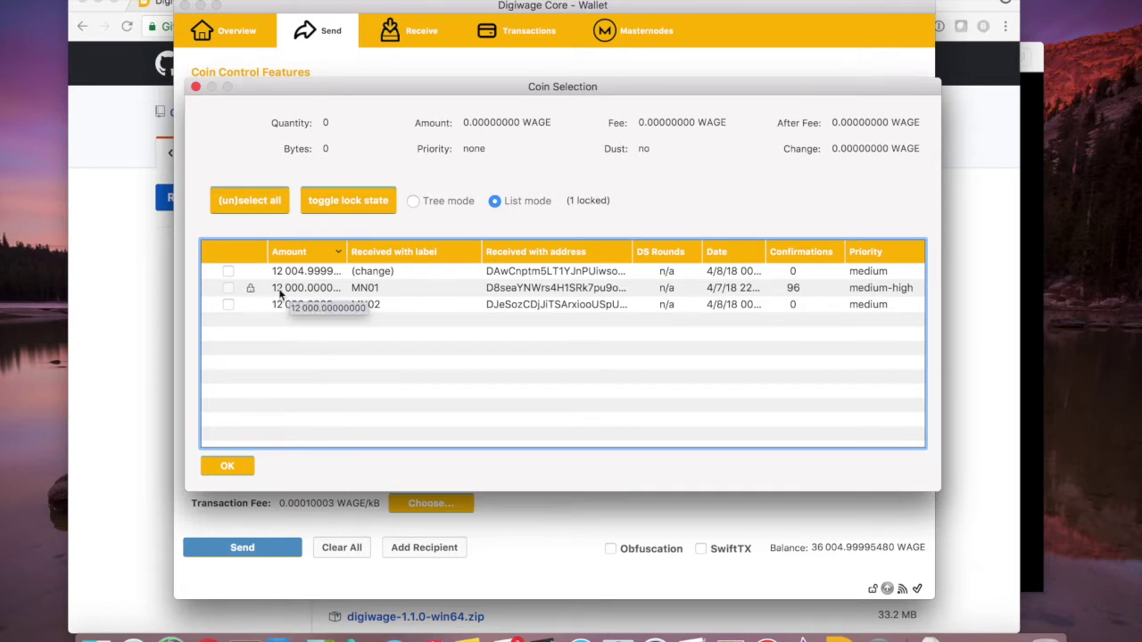
drag(633, 251, 664, 252)
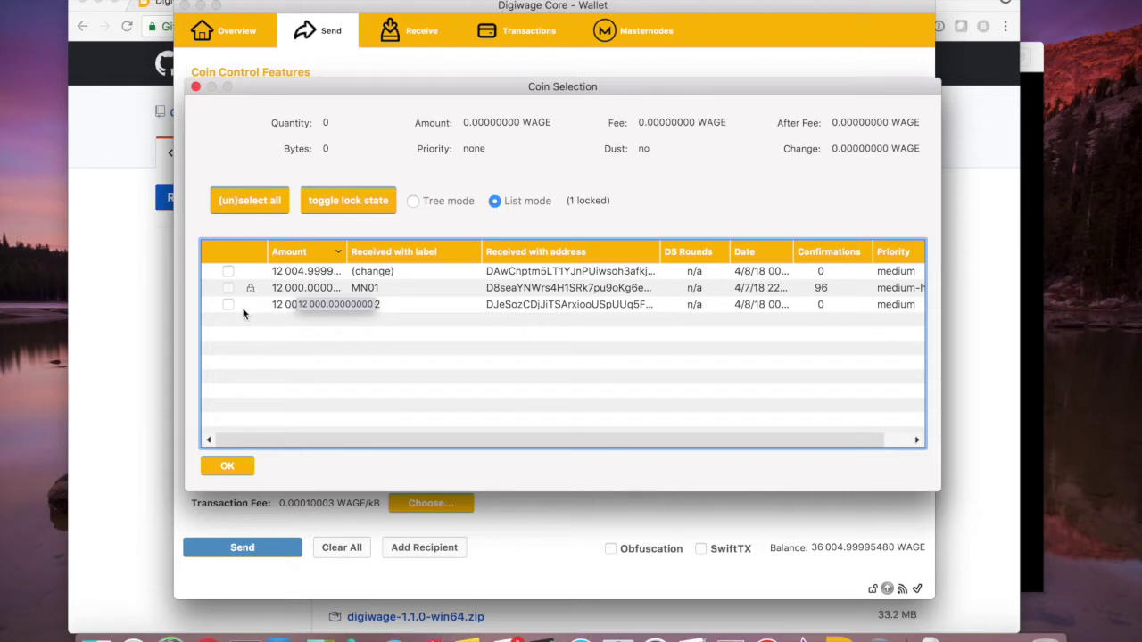
click(234, 468)
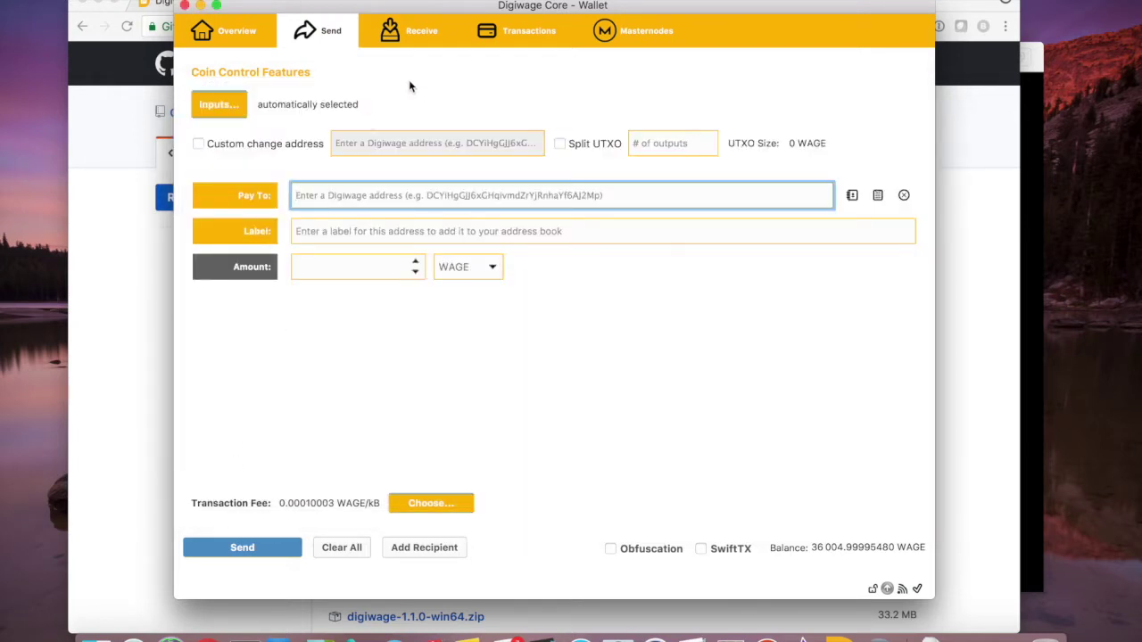
click(290, 2)
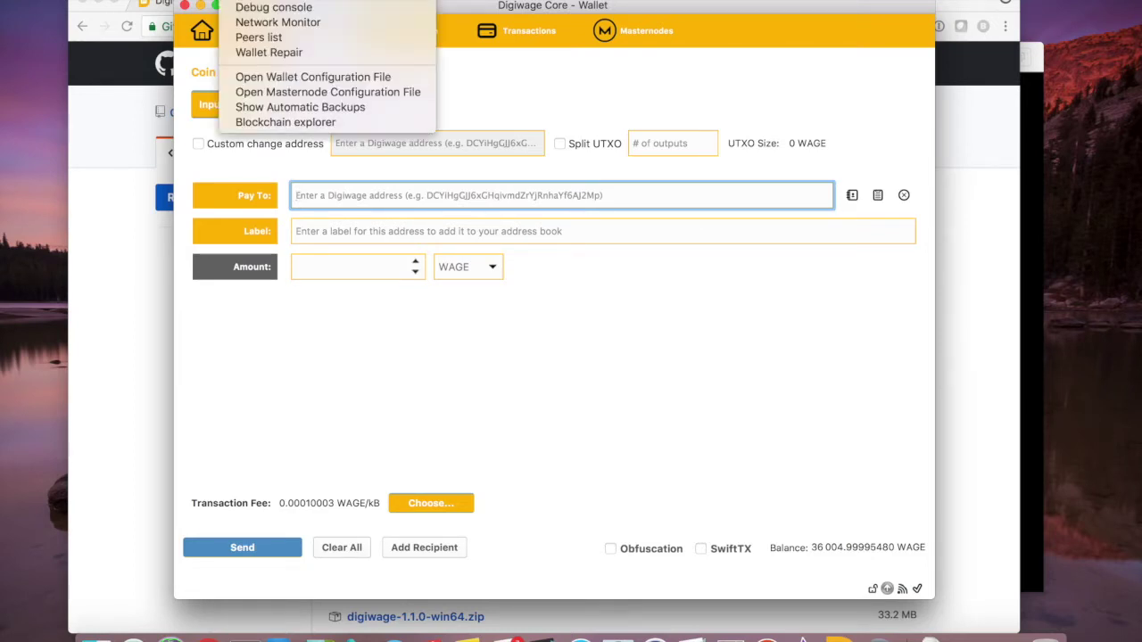
Run masternode genkey in the debug console and select the new key for the notes
click(256, 8)
text(masternode)
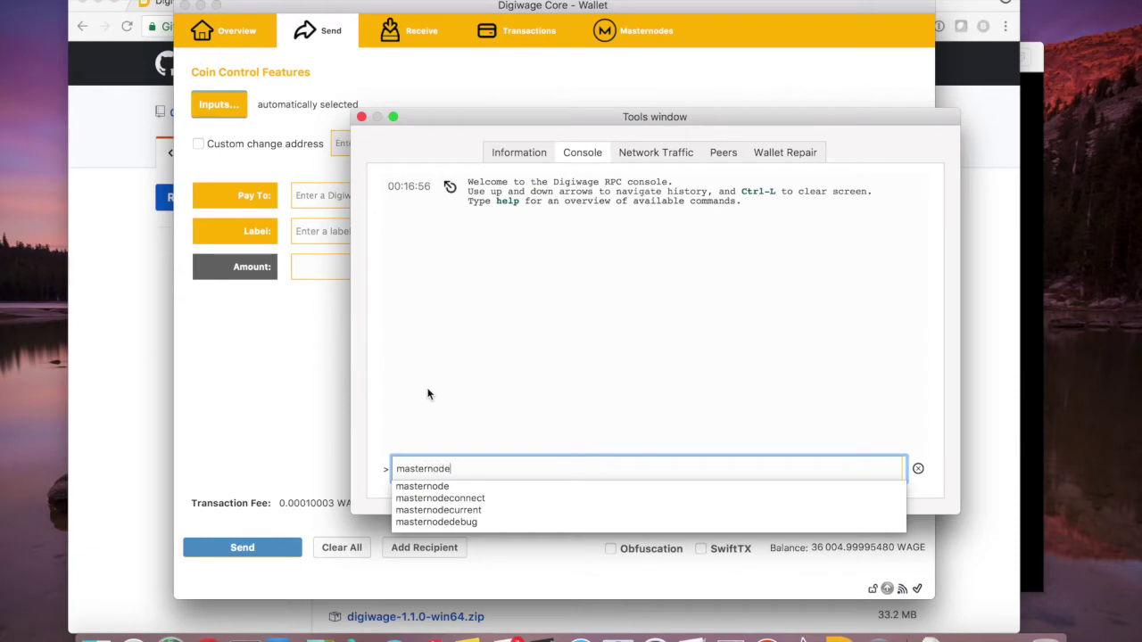
text( genkey)
key(Return)
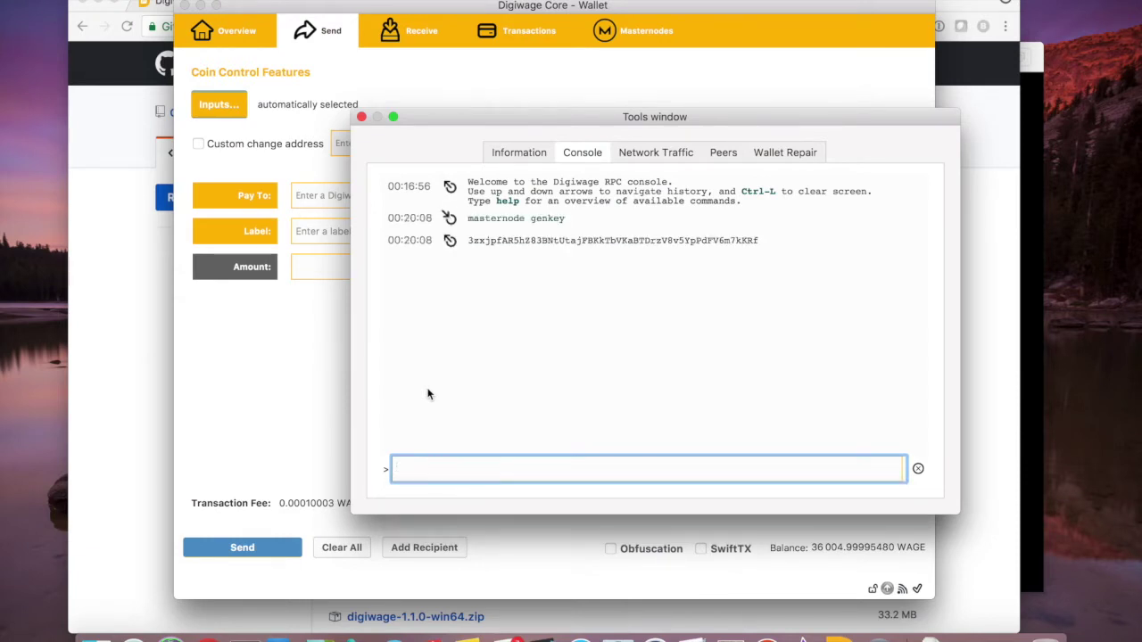
double_click(523, 247)
key(super+c)
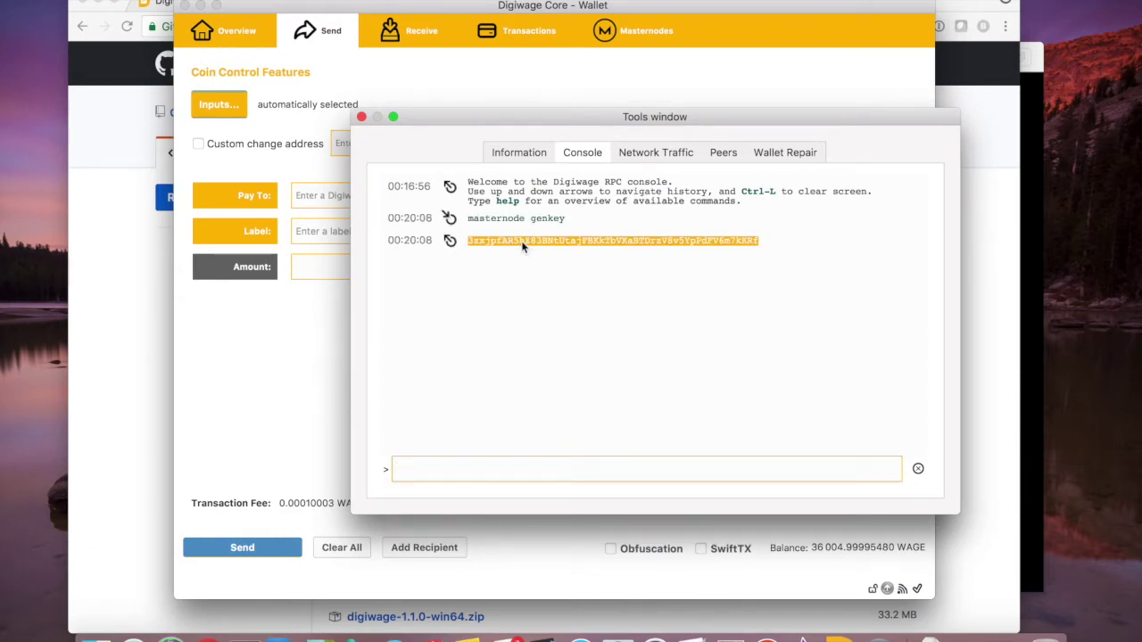
key(super+Tab)
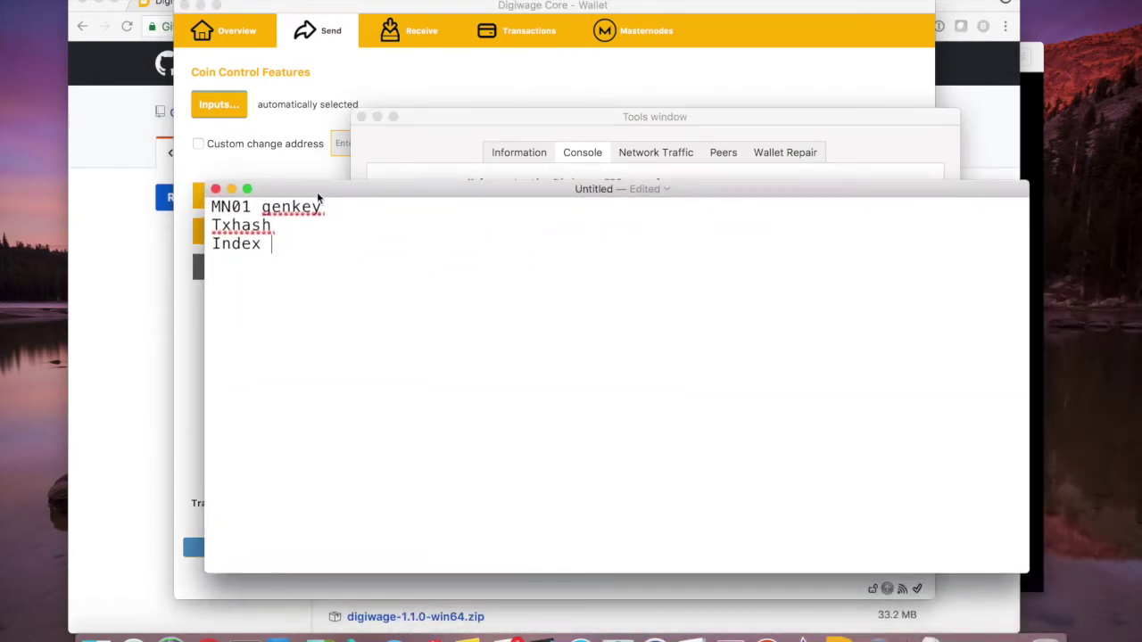
Relabel the note MN02 and paste the new genkey after genkey
click(252, 207)
key(BackSpace)
text(2)
key(super+Right)
key(super+v)
key(Down)
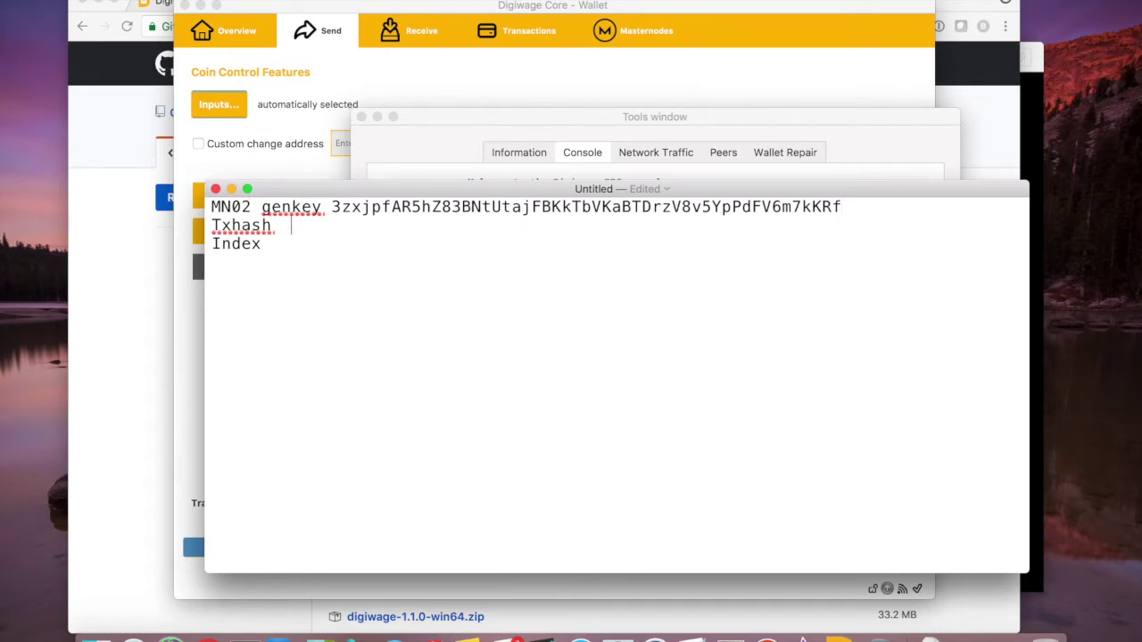
Run masternode outputs and paste the second output's txhash after Txhash in the notes
click(424, 115)
text(masternode outputs)
key(Return)
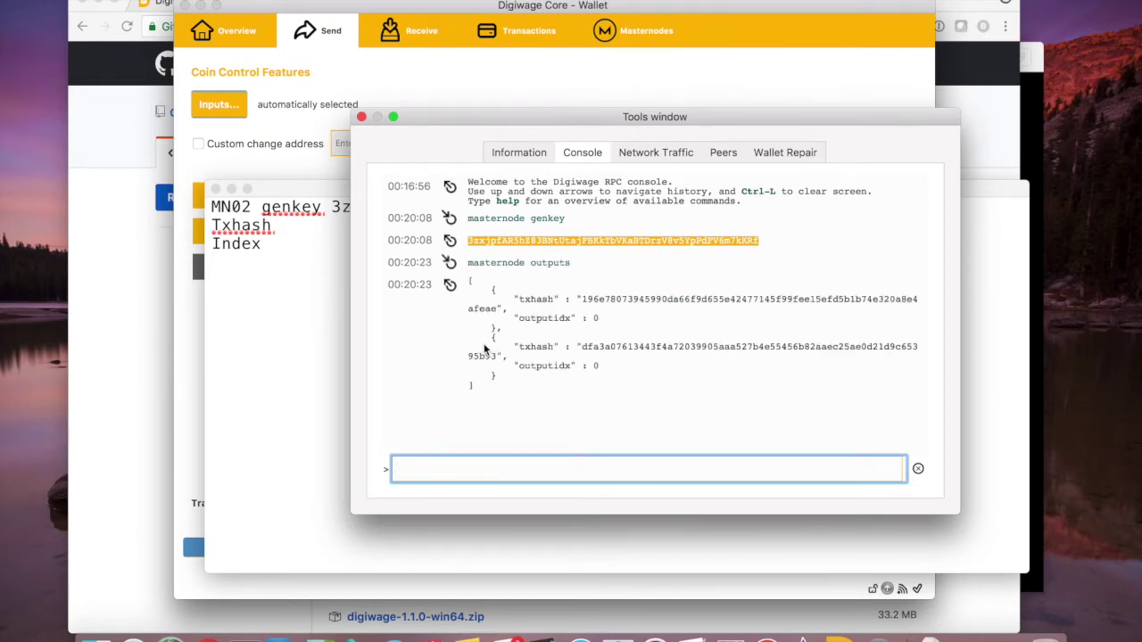
double_click(600, 300)
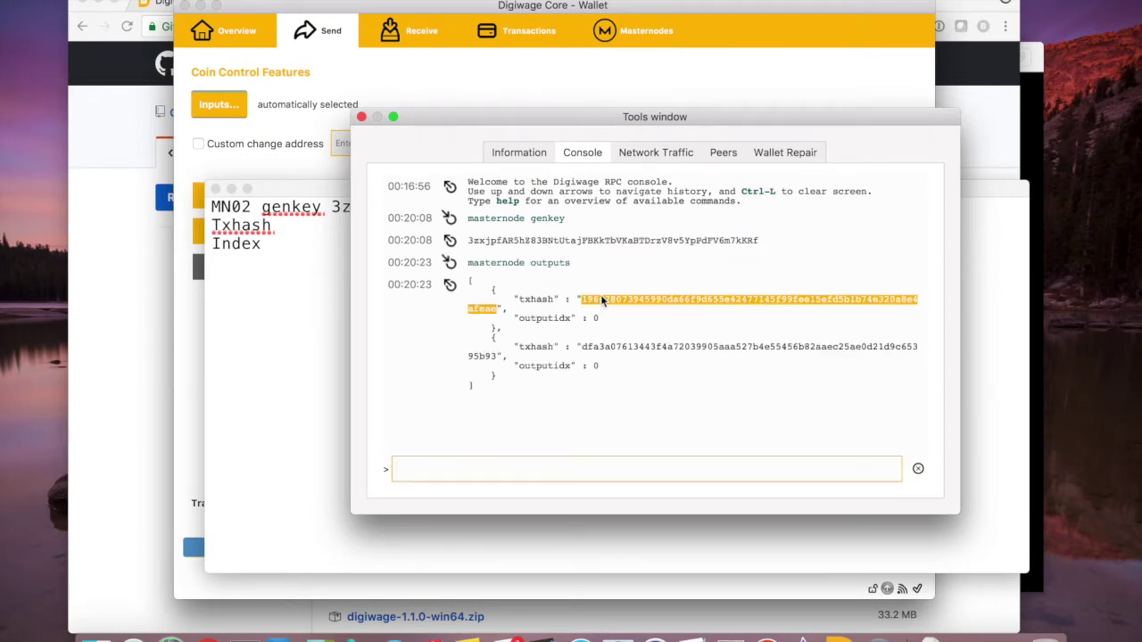
double_click(614, 350)
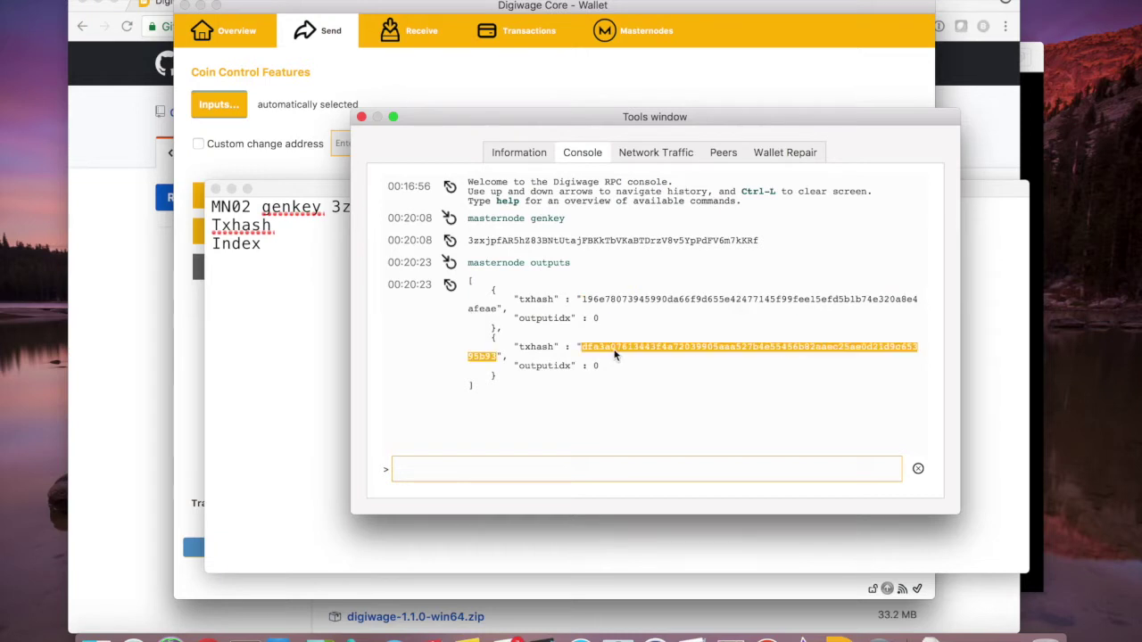
key(super+c)
click(311, 229)
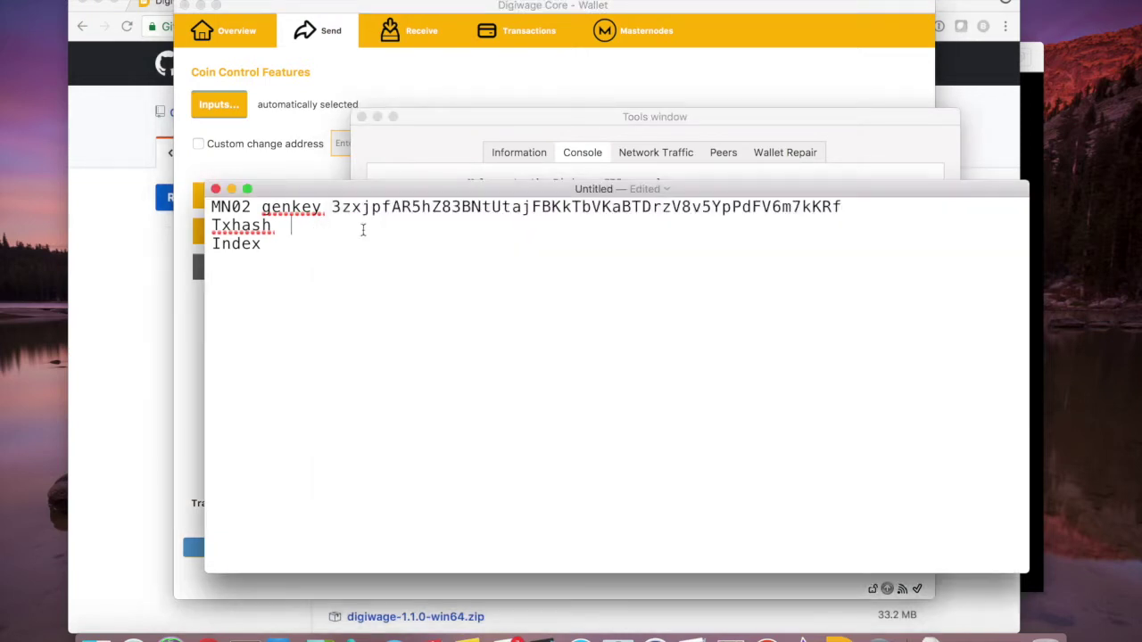
key(super+v)
Enter 0 after Index in the MN02 notes
click(308, 247)
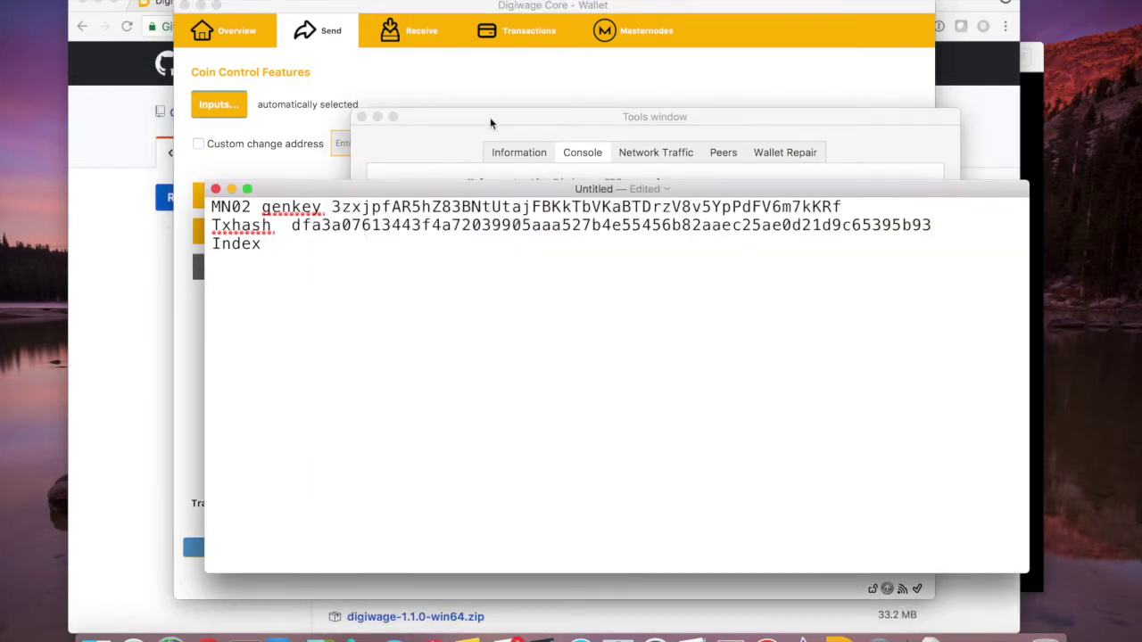
click(489, 116)
click(308, 241)
text(0)
key(Return)
key(Return)
Close the debug console and hide the TextEdit notes
click(439, 111)
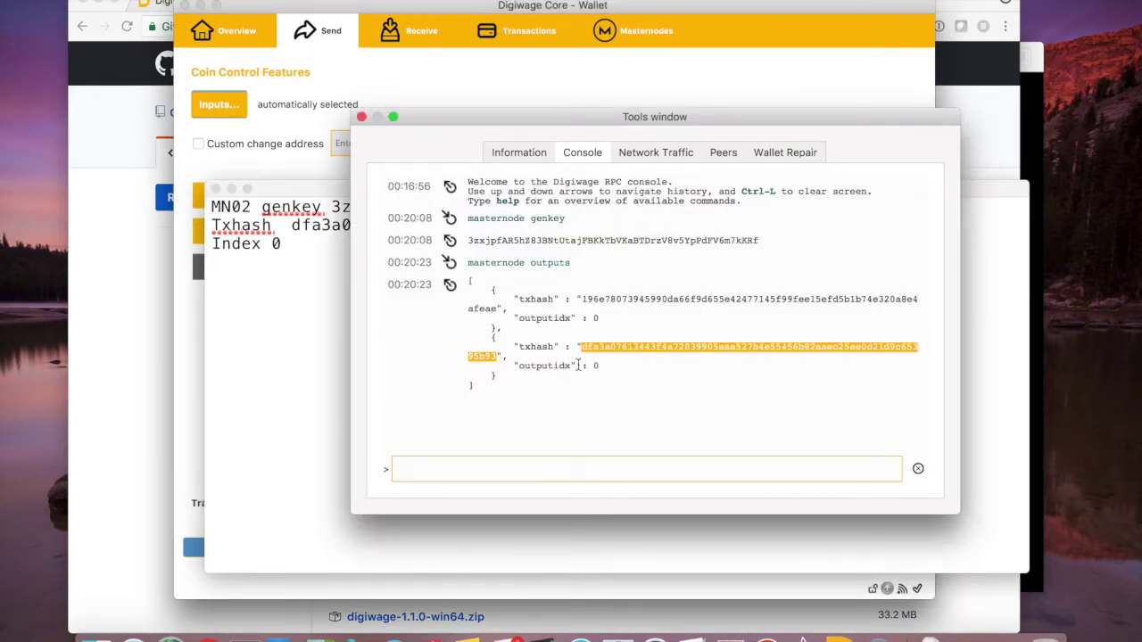
click(361, 117)
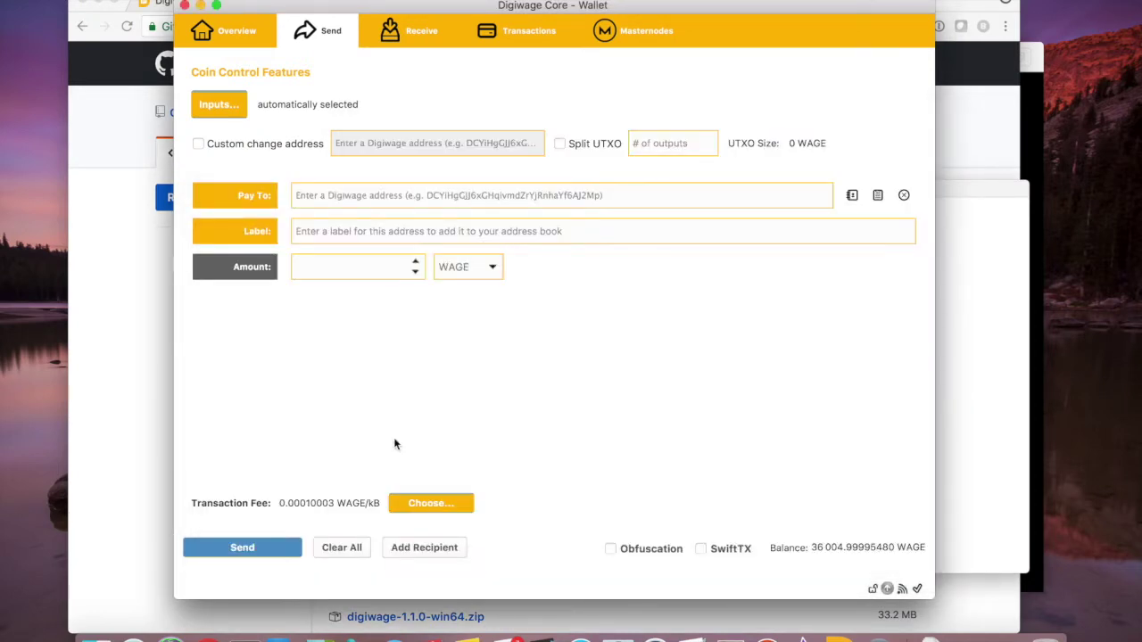
click(685, 625)
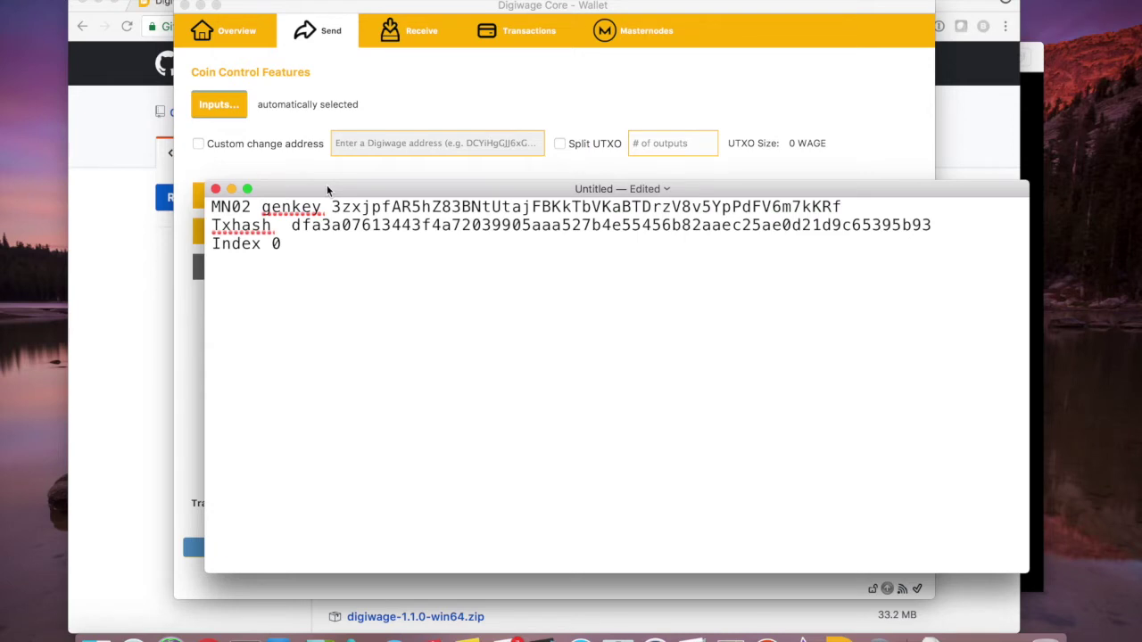
key(super+h)
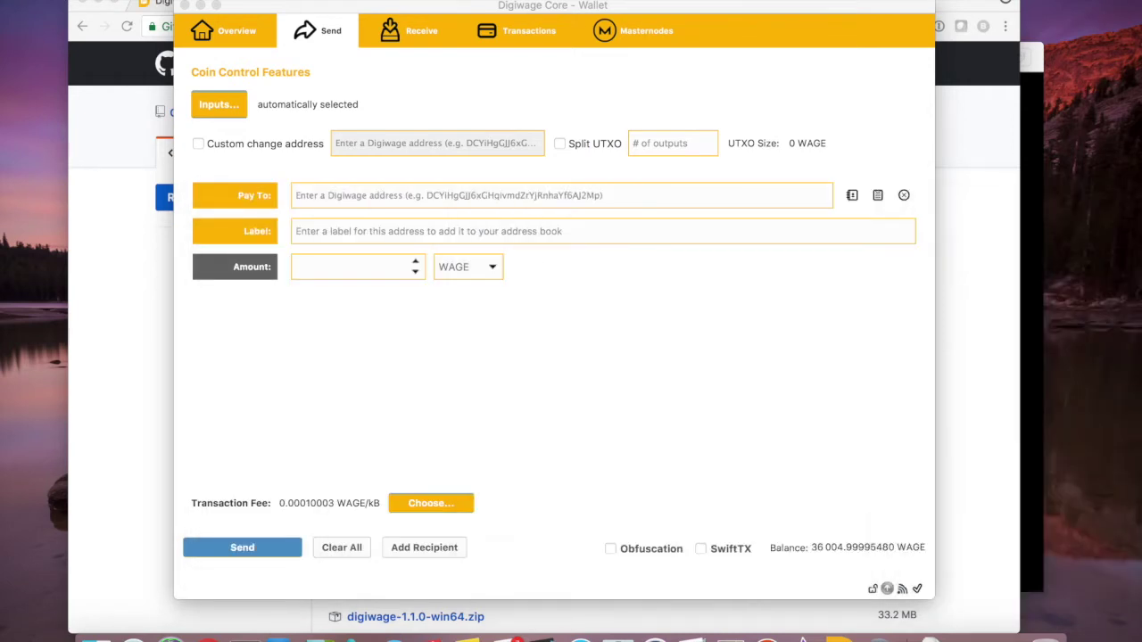
Open the Vultr server's Settings and check its IPv4 address
click(121, 259)
click(569, 3)
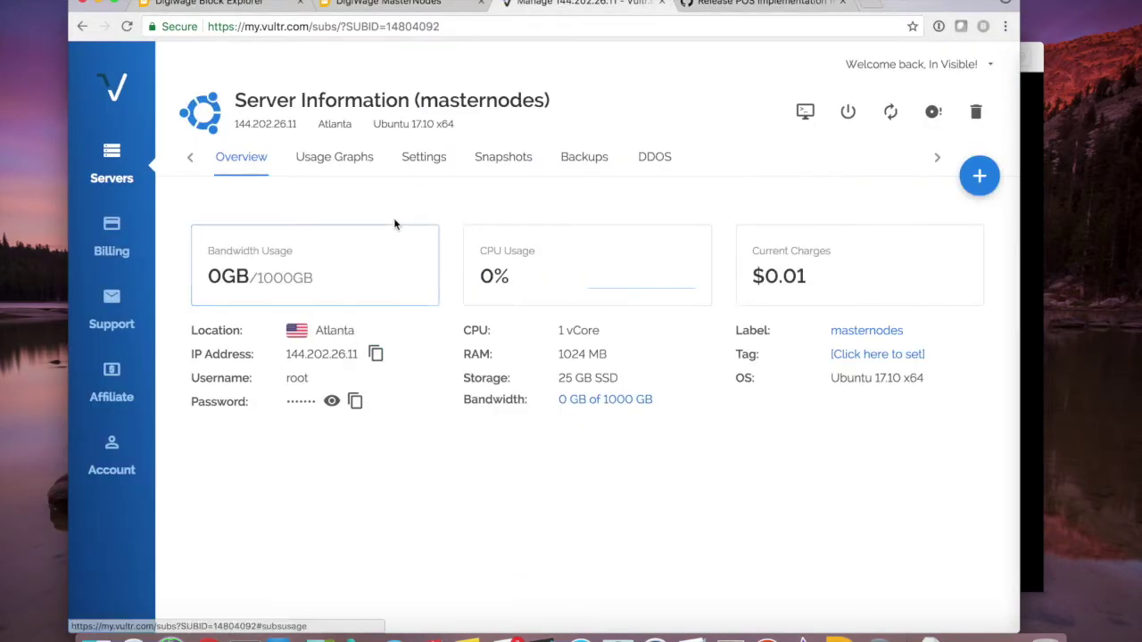
click(419, 159)
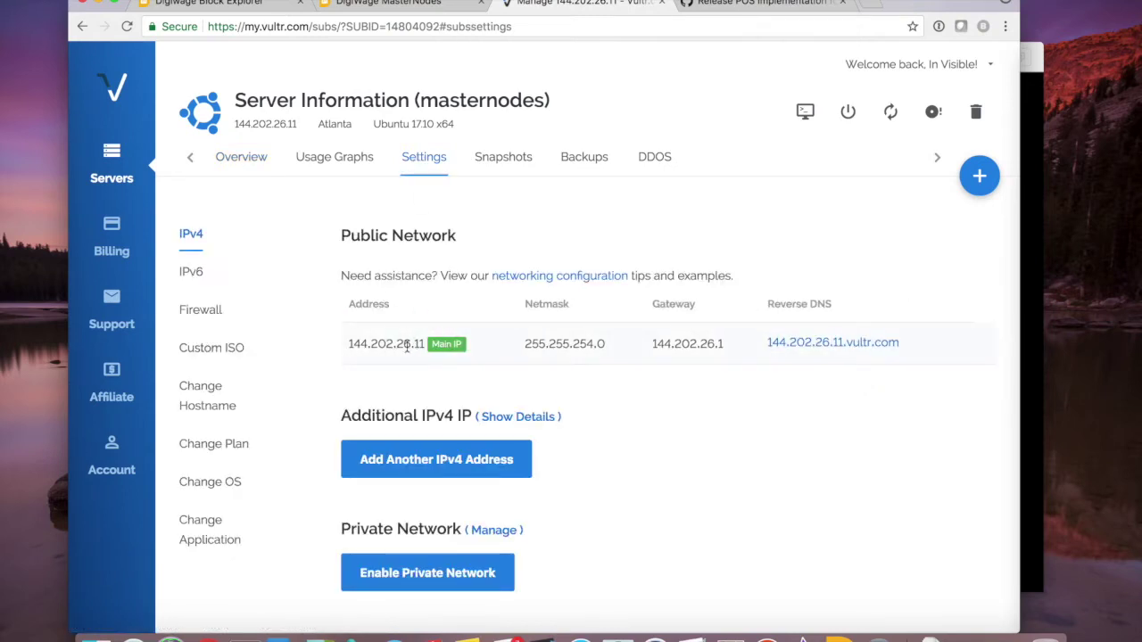
drag(348, 347, 418, 341)
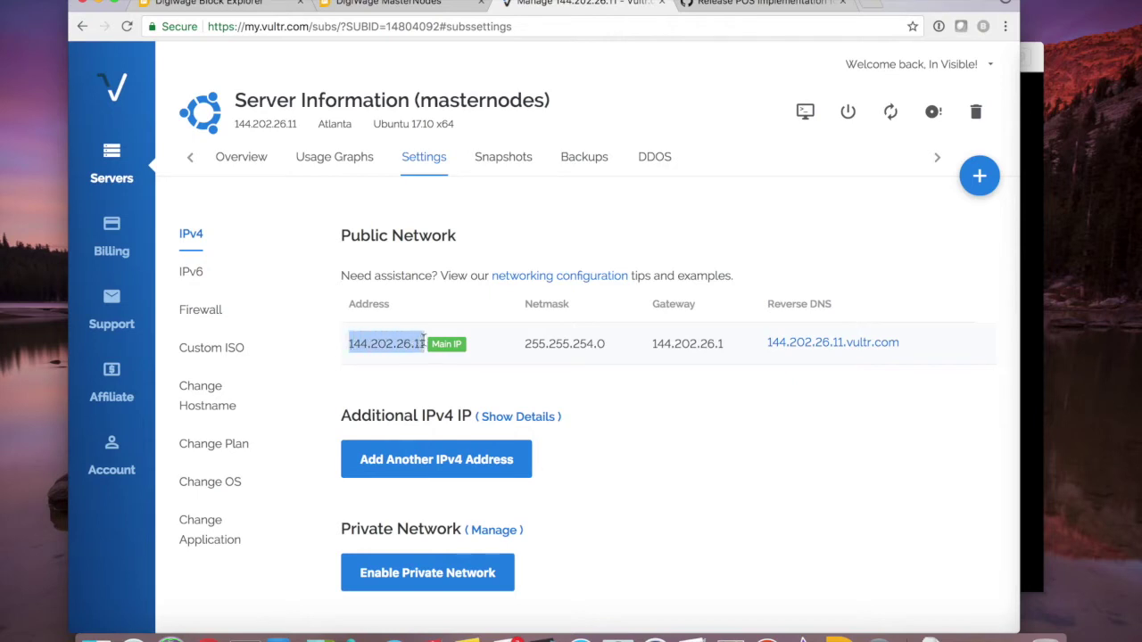
click(484, 393)
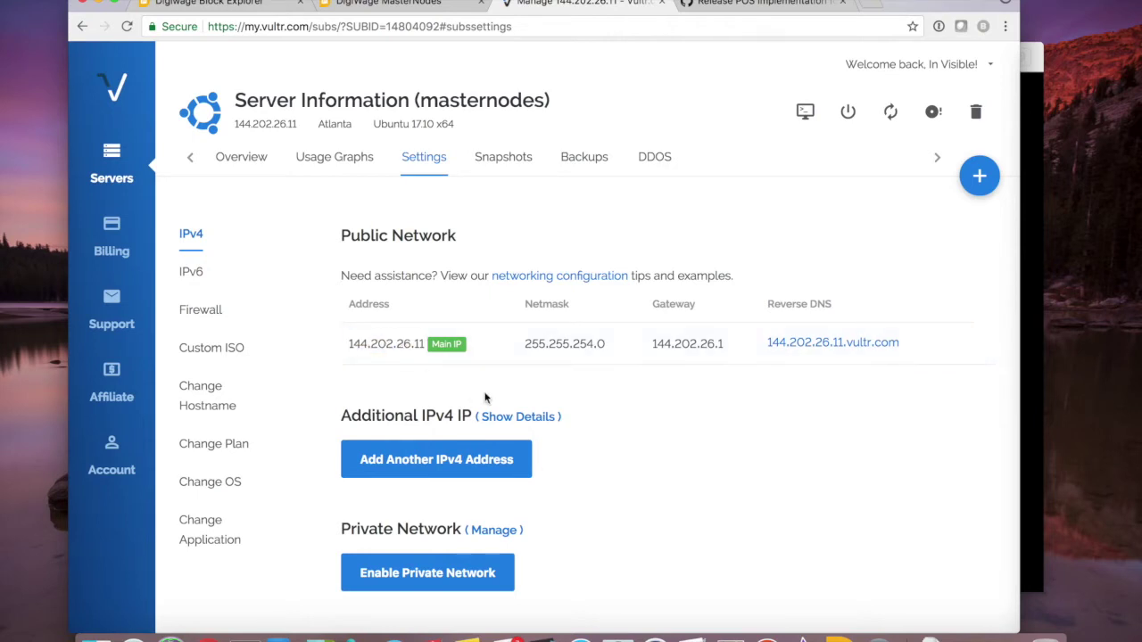
Show the IPv6 network settings and select the server's public IPv6 address
click(193, 273)
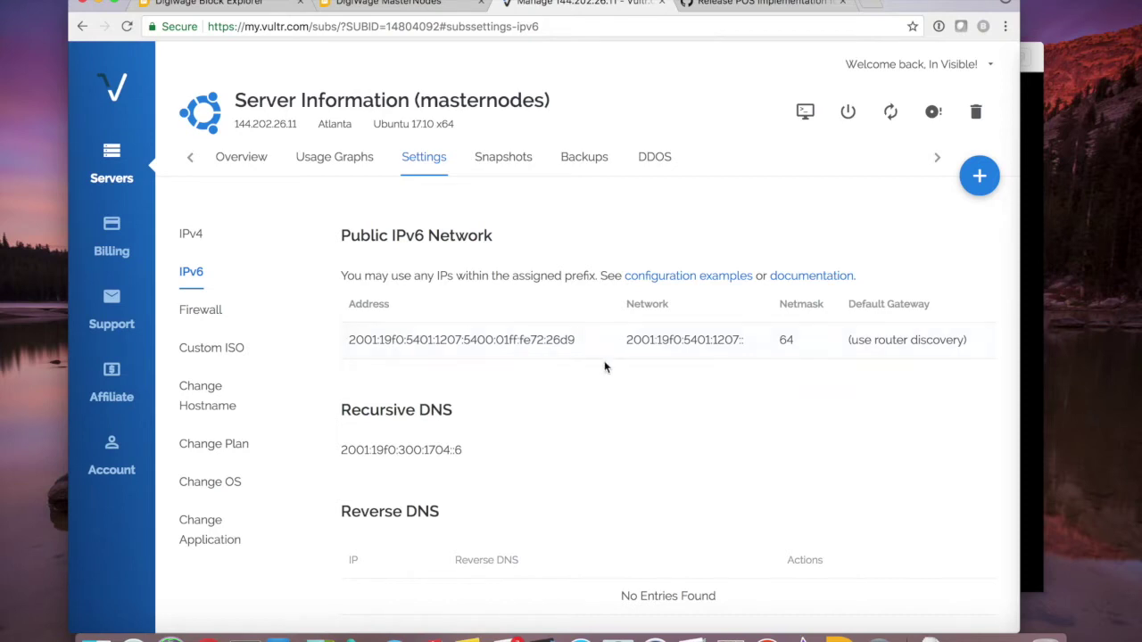
drag(580, 340, 347, 346)
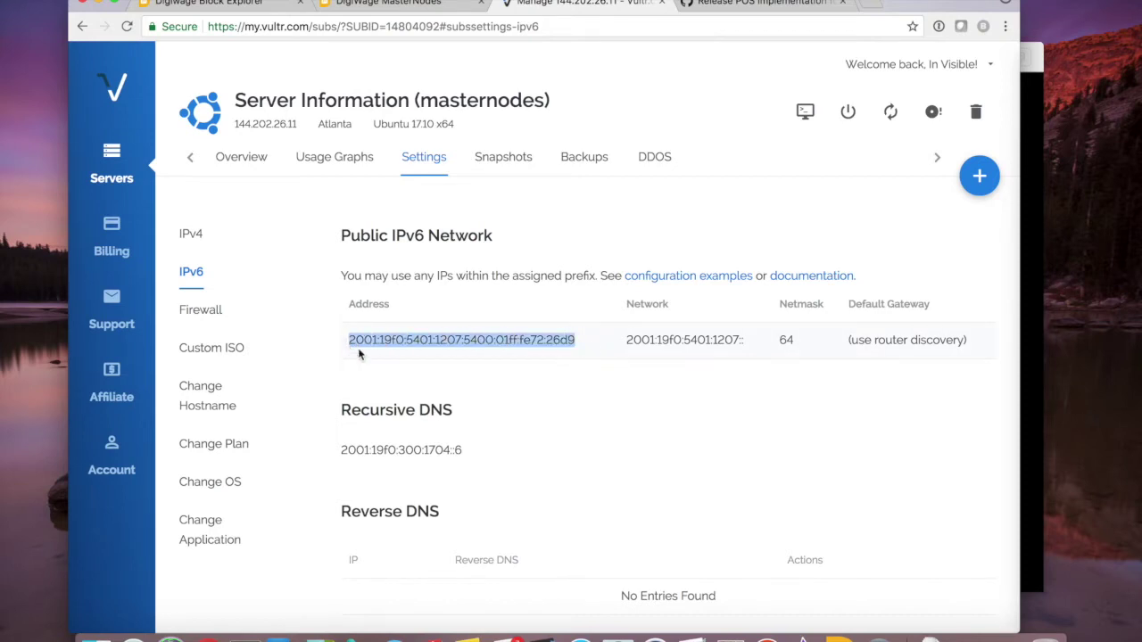
click(392, 380)
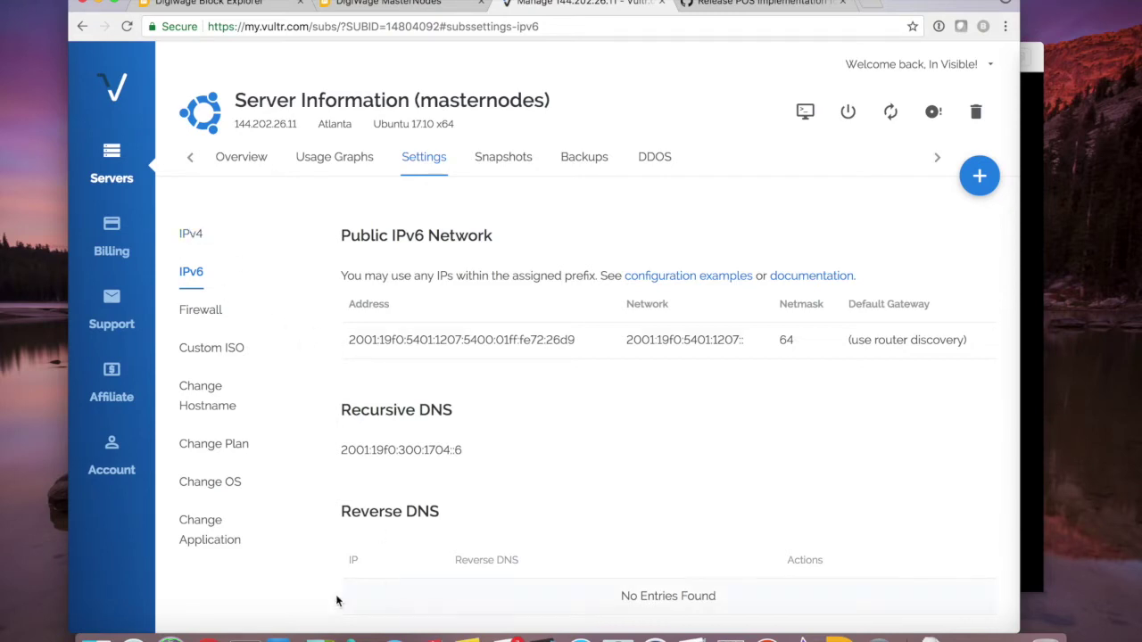
click(243, 616)
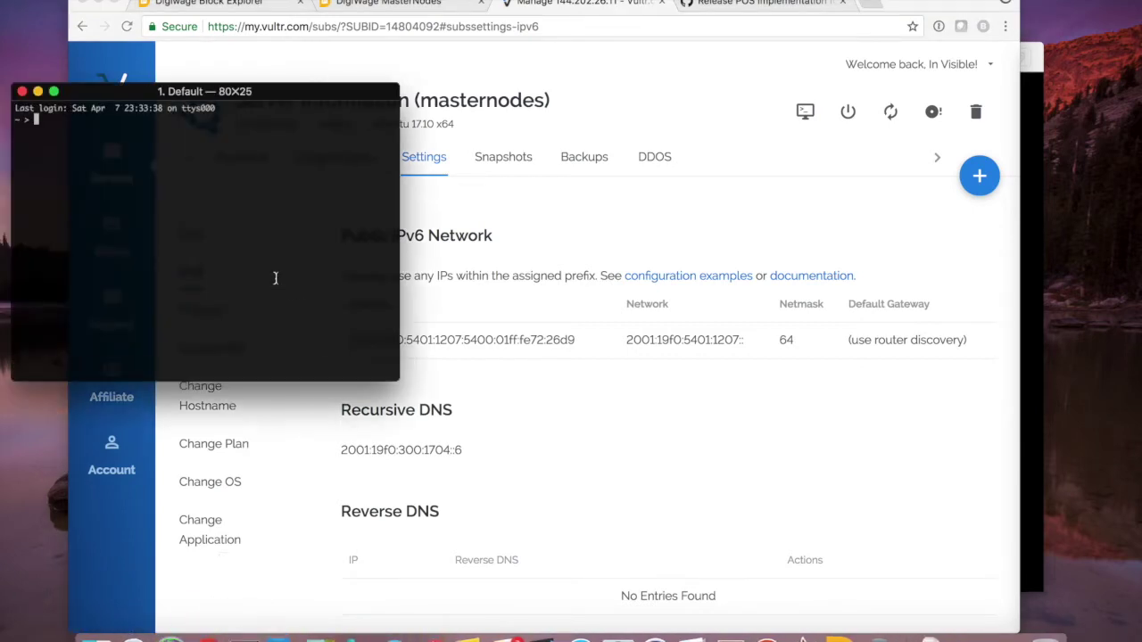
Enlarge the terminal window and increase its text size
drag(335, 362, 357, 326)
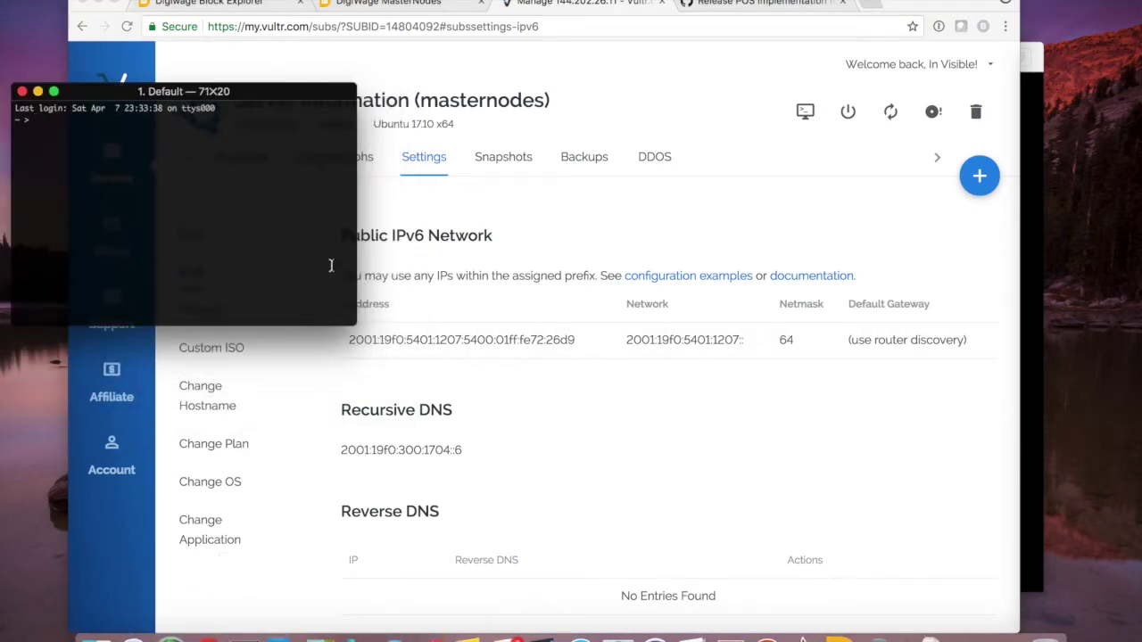
key(super+equal)
key(super+equal)
key(super+equal)
key(super+equal)
key(super+equal)
key(super+equal)
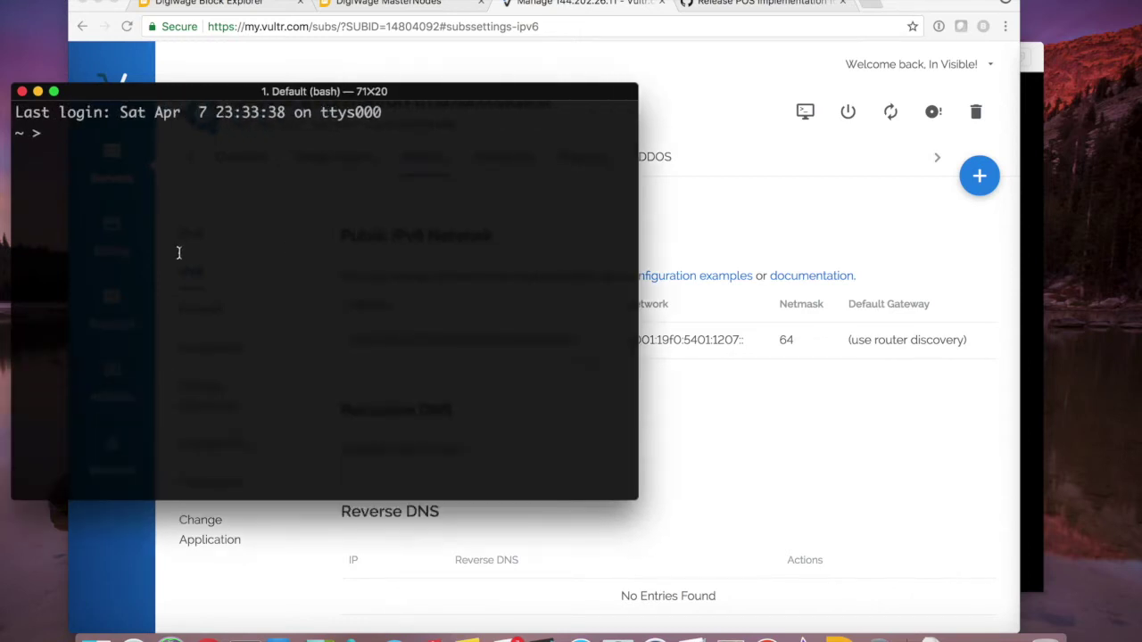
drag(630, 510, 821, 496)
drag(287, 100, 305, 103)
click(323, 546)
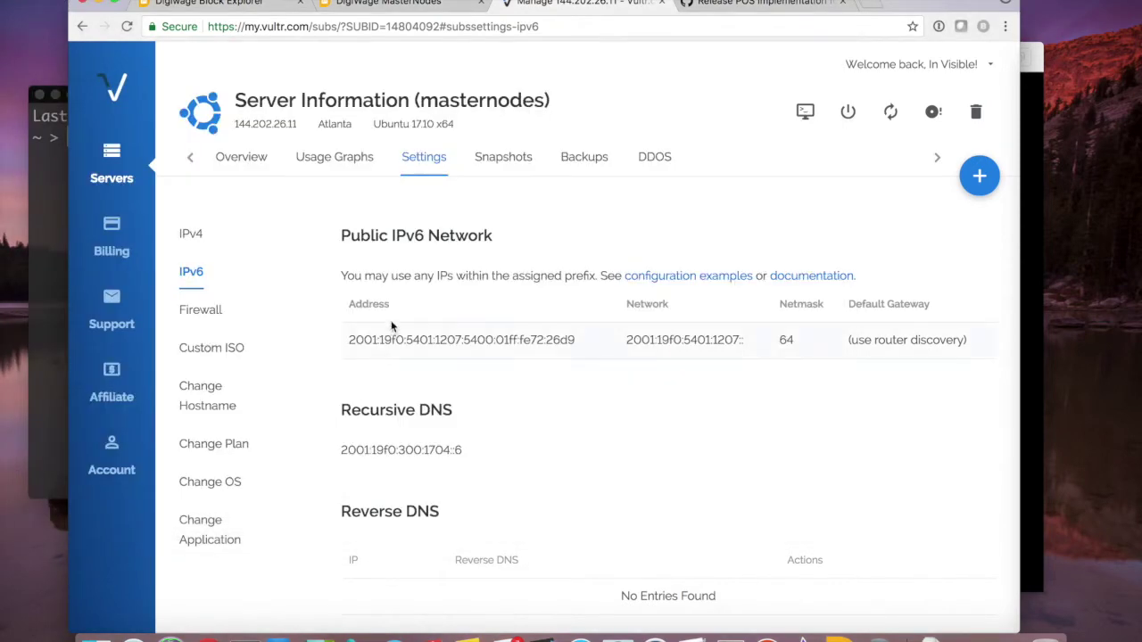
click(243, 161)
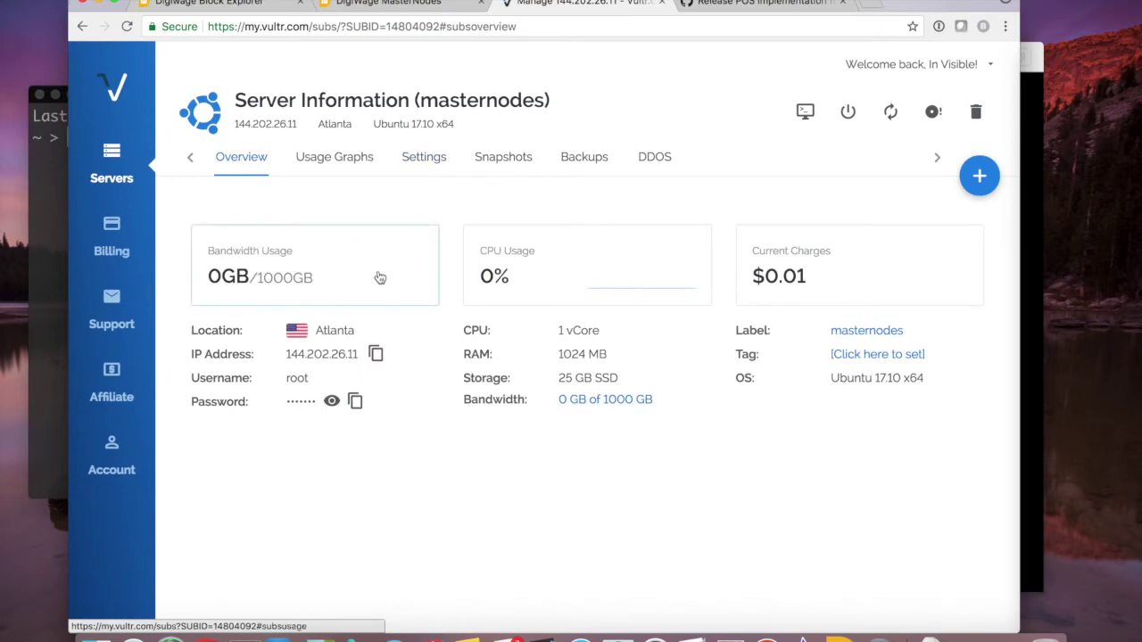
click(376, 354)
key(super+Tab)
text(ssh root@)
key(super+v)
key(super+Tab)
key(super+Tab)
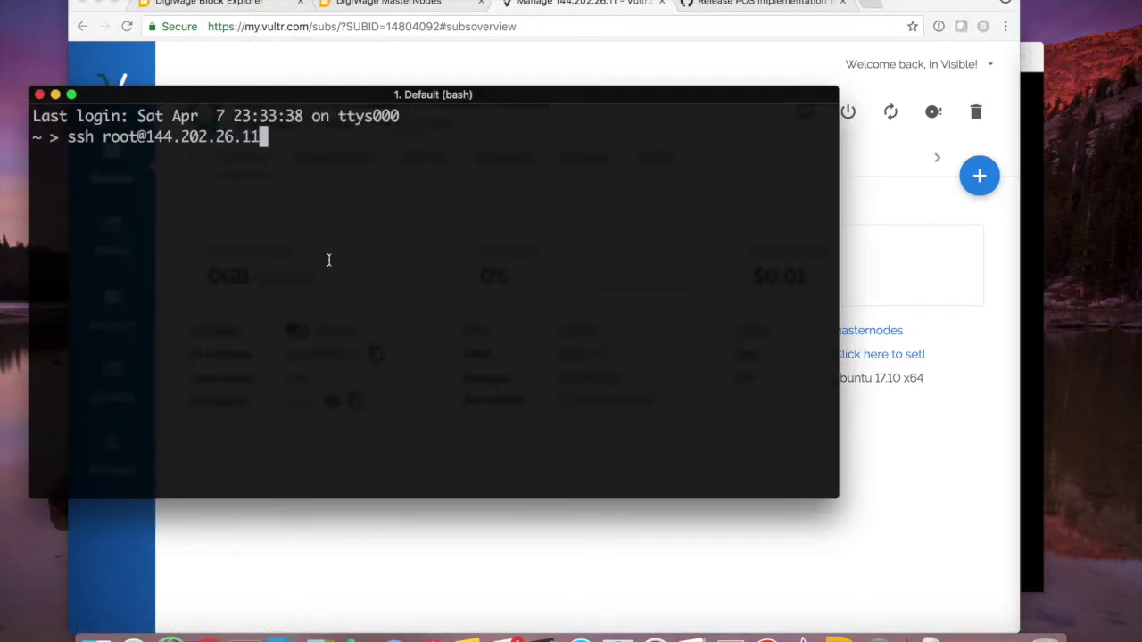
key(Return)
Log in with the root password copied from Vultr and type ls -l /home/
key(super+Tab)
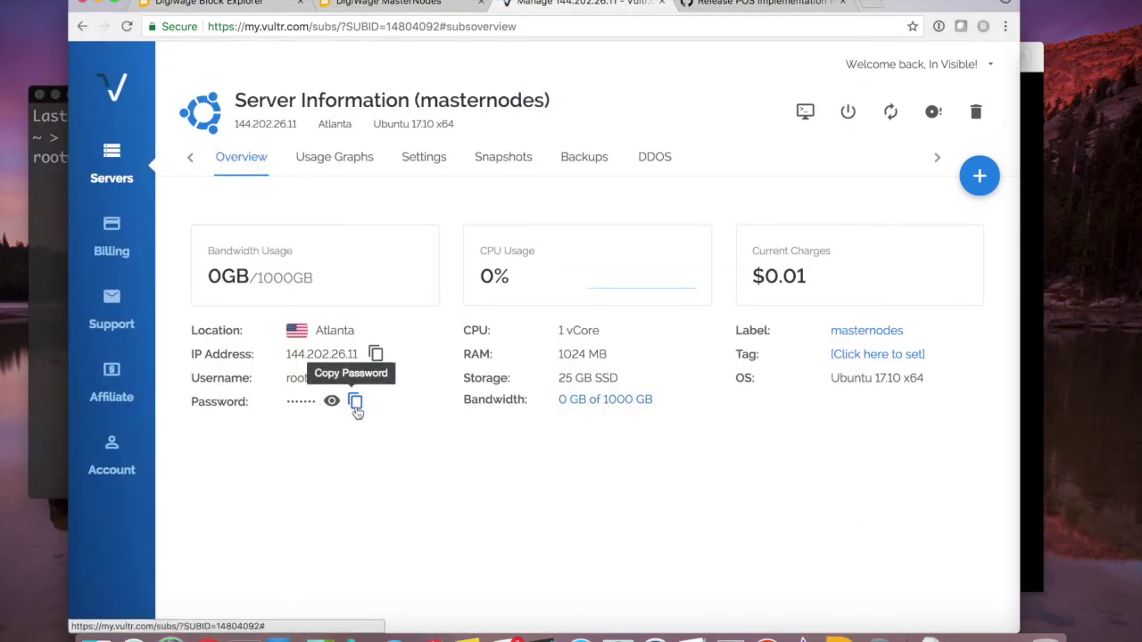
click(356, 403)
key(super+Tab)
key(super+v)
key(Return)
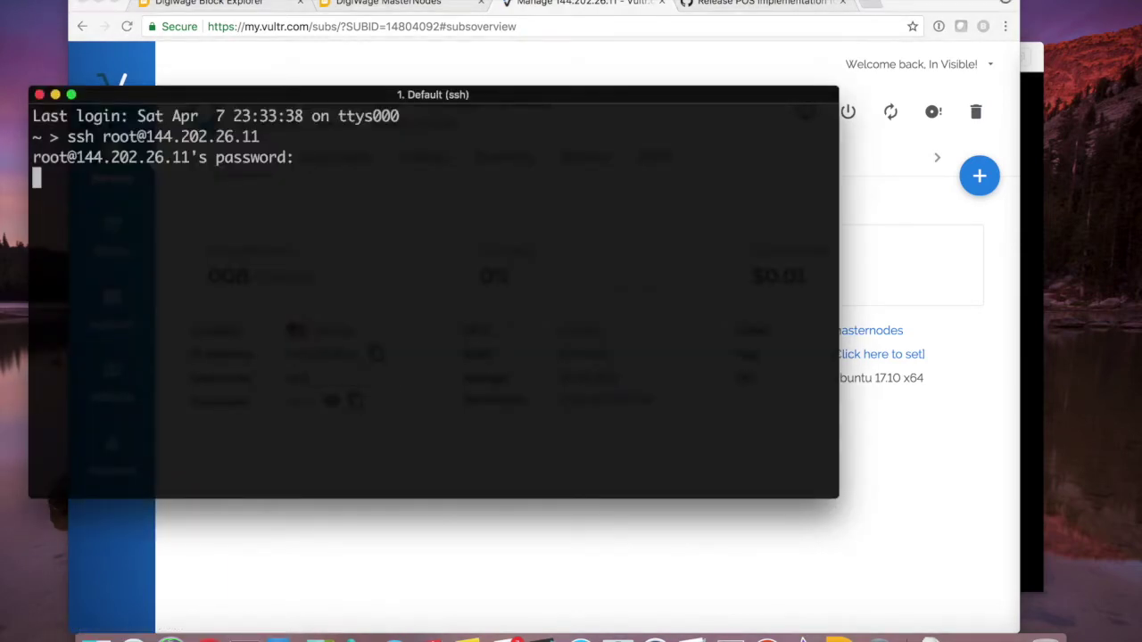
text(ls -l /home/)
Create user digiwagemn02 with useradd -m -s /bin/bash and confirm its home folder in /home
key(Return)
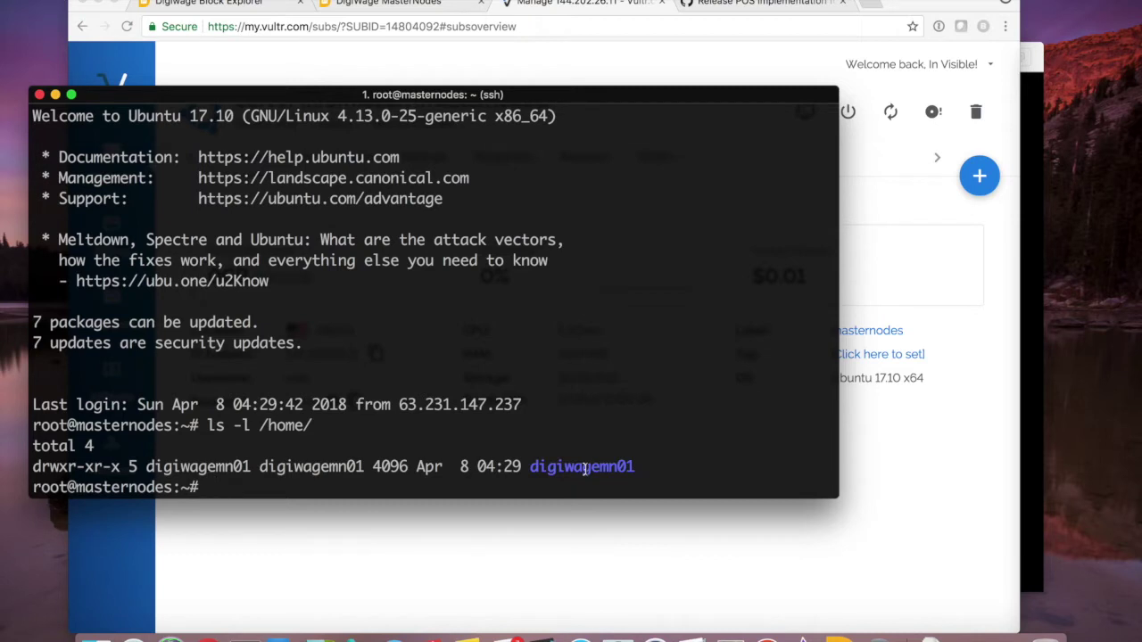
key(super+Tab)
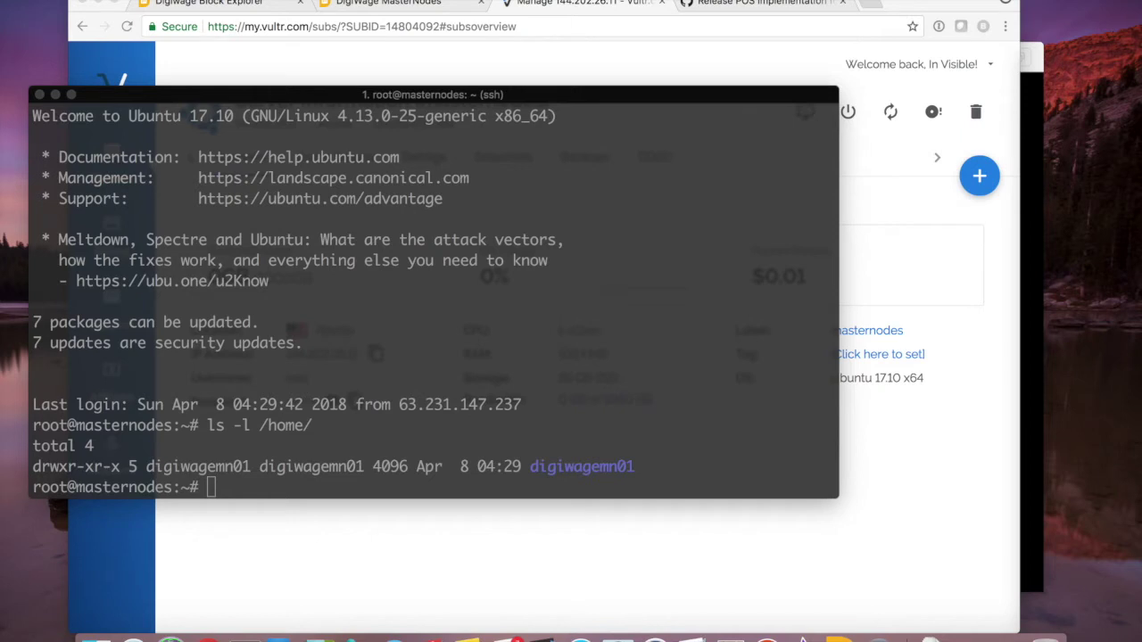
click(334, 211)
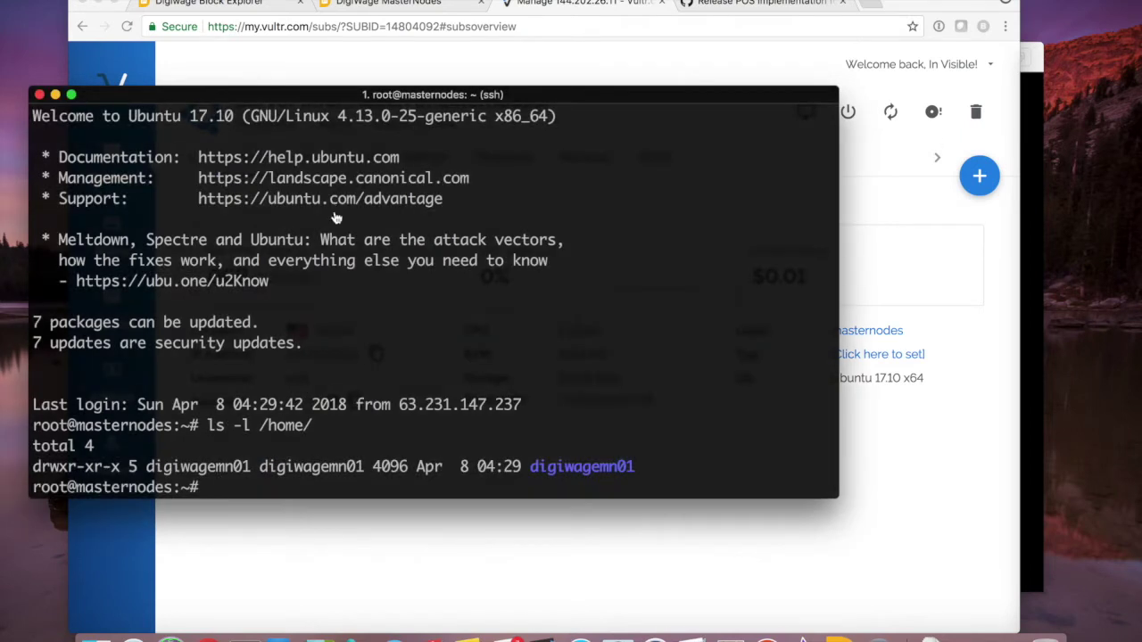
key(super+v)
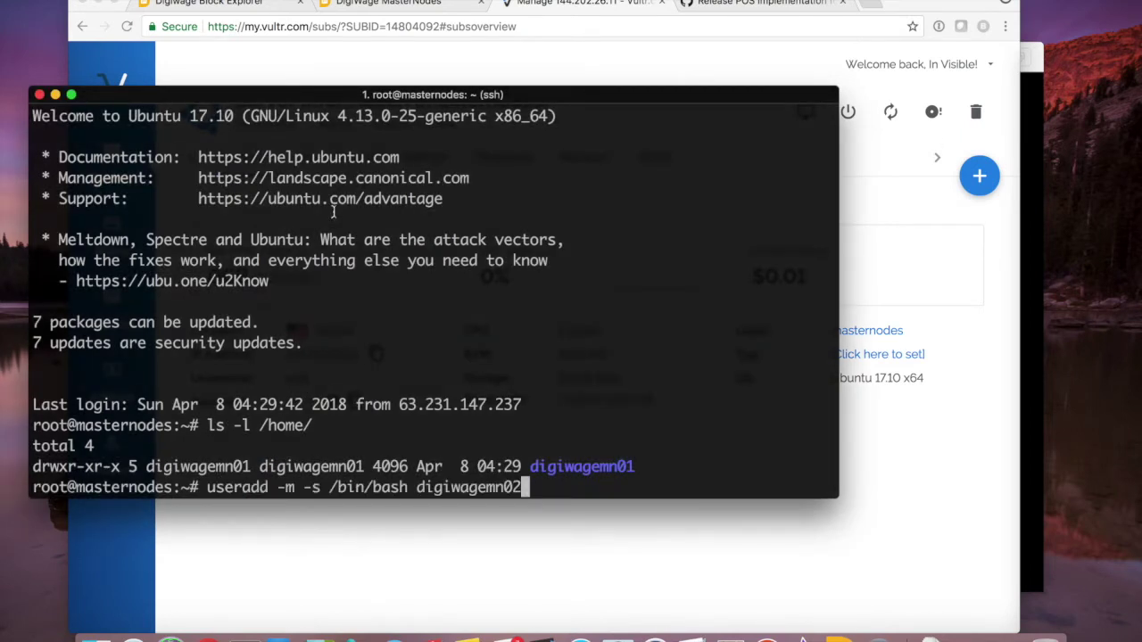
key(Return)
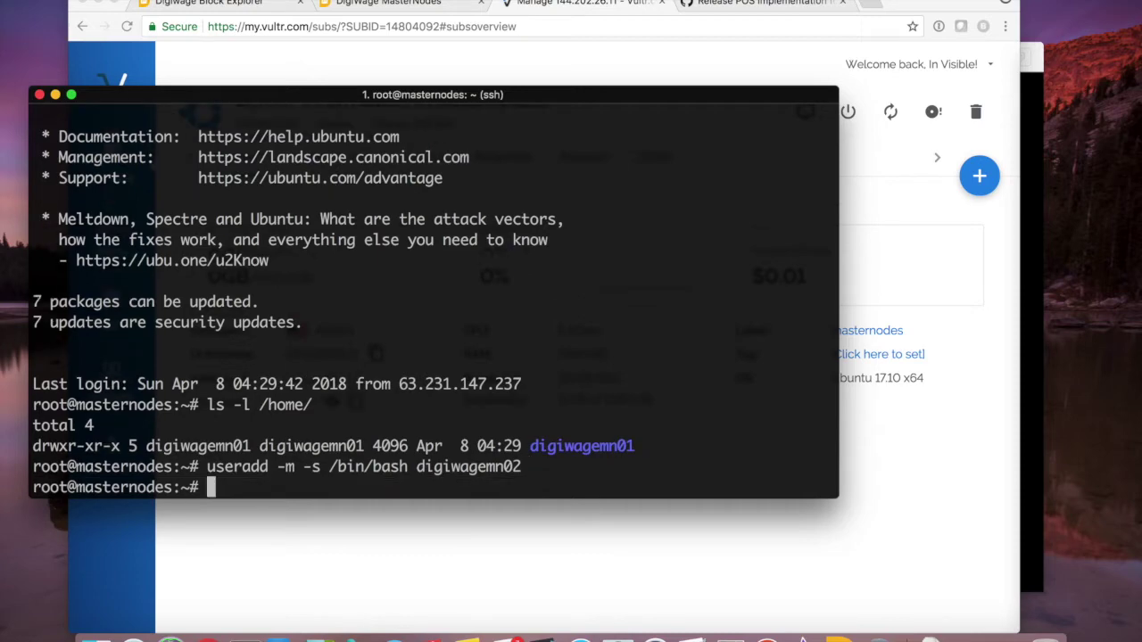
key(Up)
key(Up)
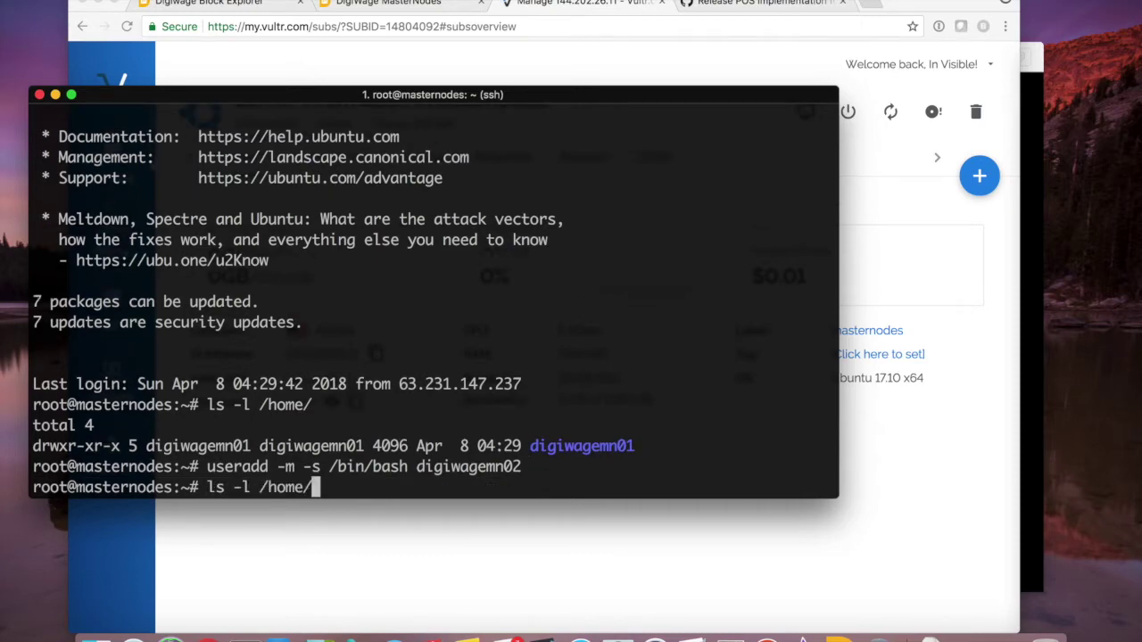
key(Return)
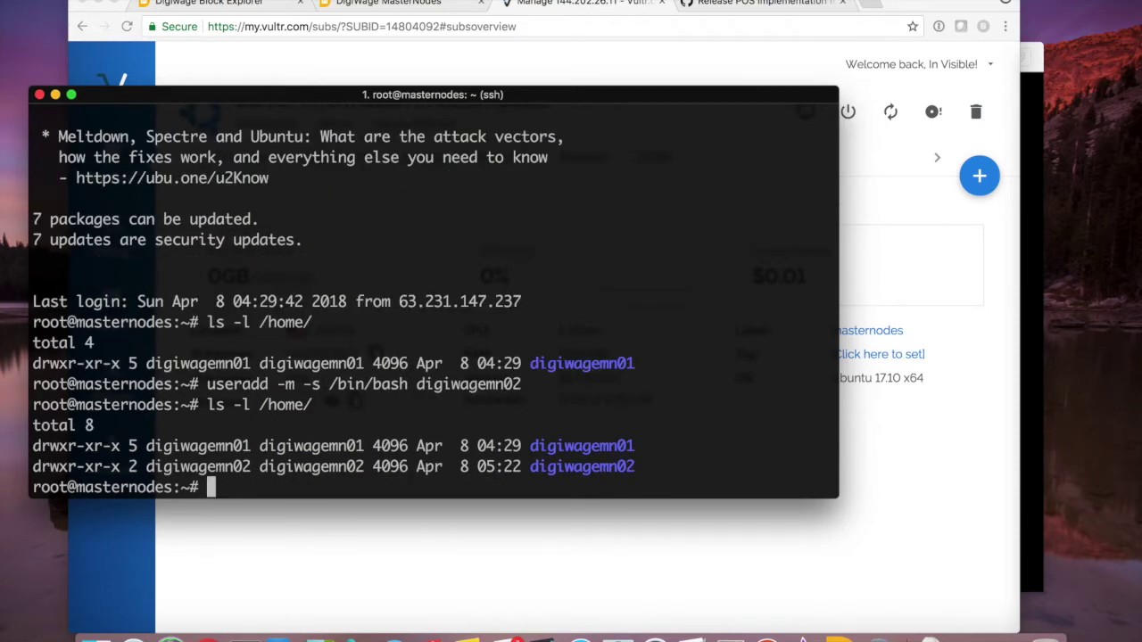
Begin setting the digiwagemn02 password with passwd digiwagemn02
click(893, 326)
click(596, 310)
text(passwd dig)
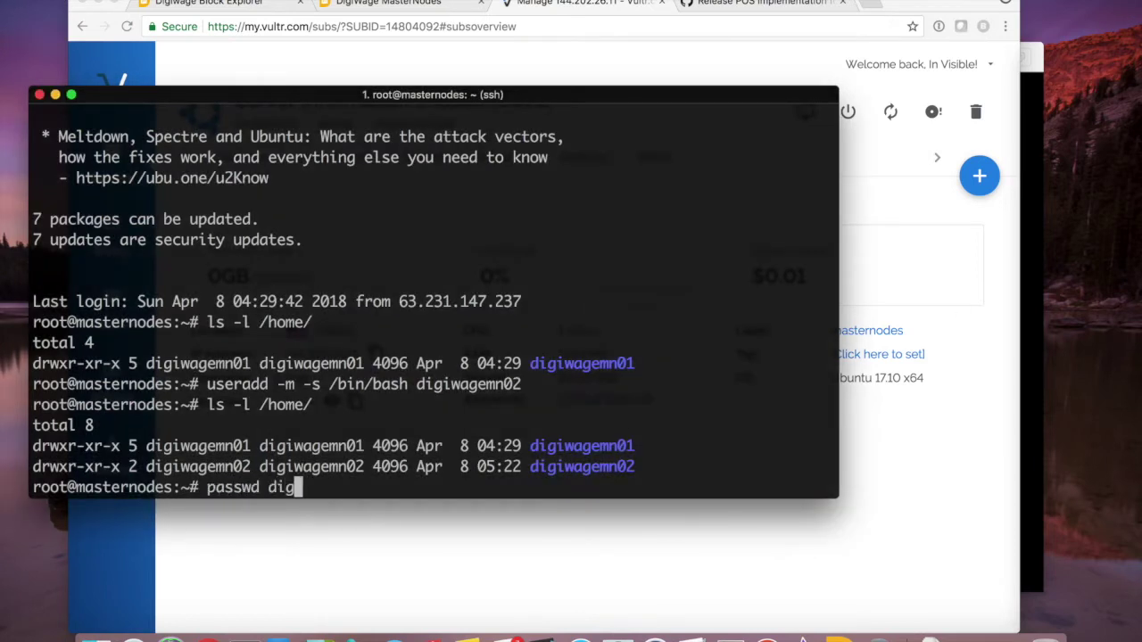
text(iwagemn02)
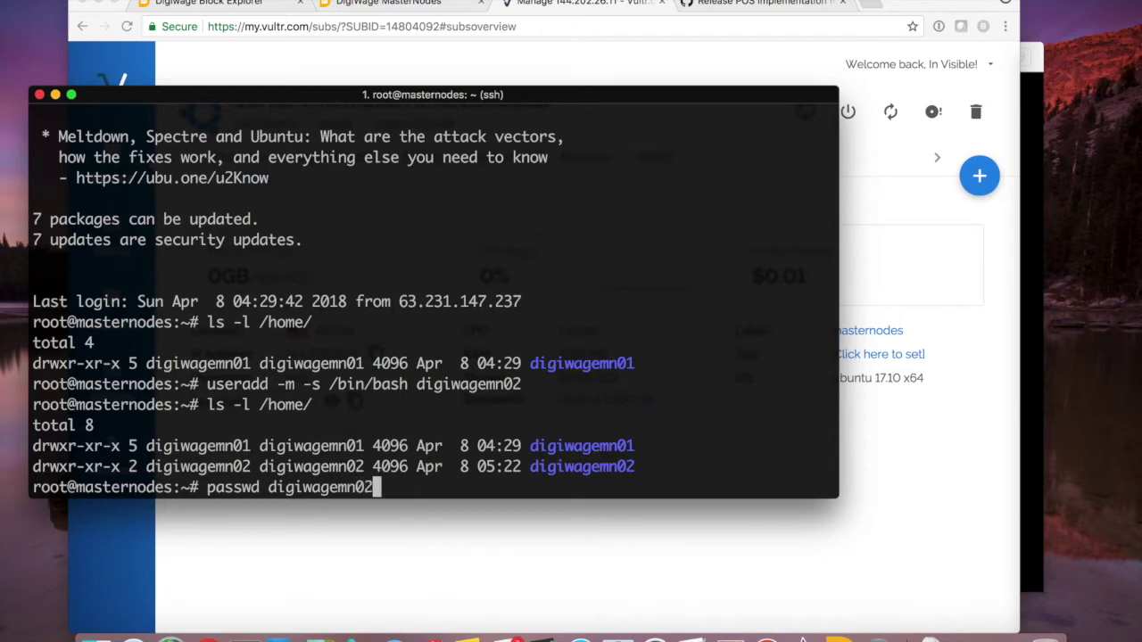
Set a password for digiwagemn02 with passwd, re-entering it after a mismatch until it updates
key(Return)
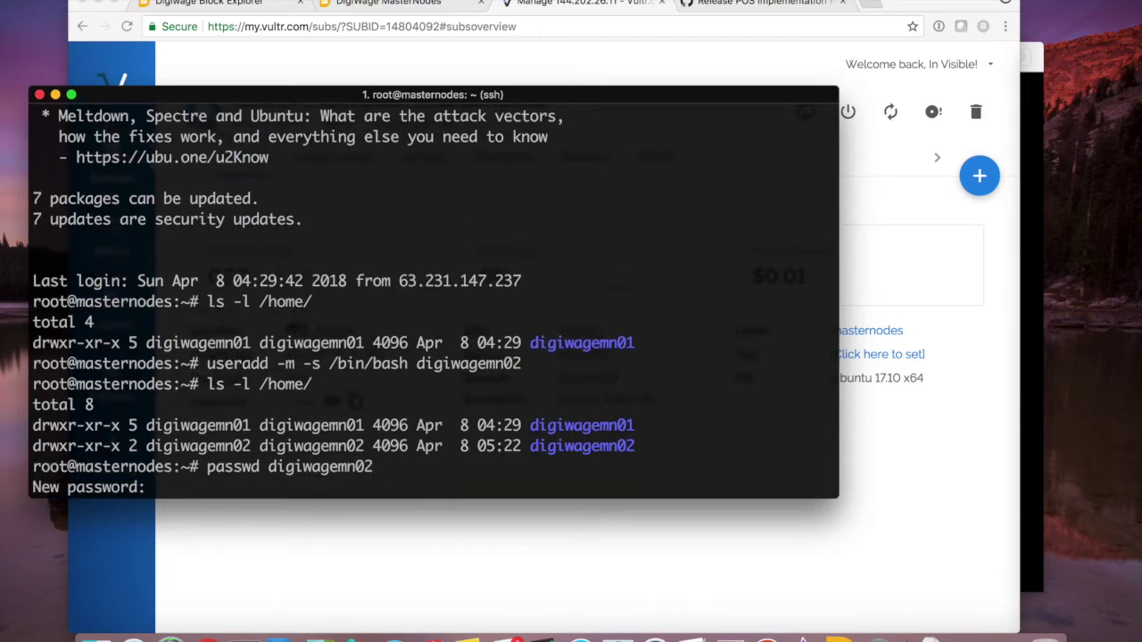
key(Return)
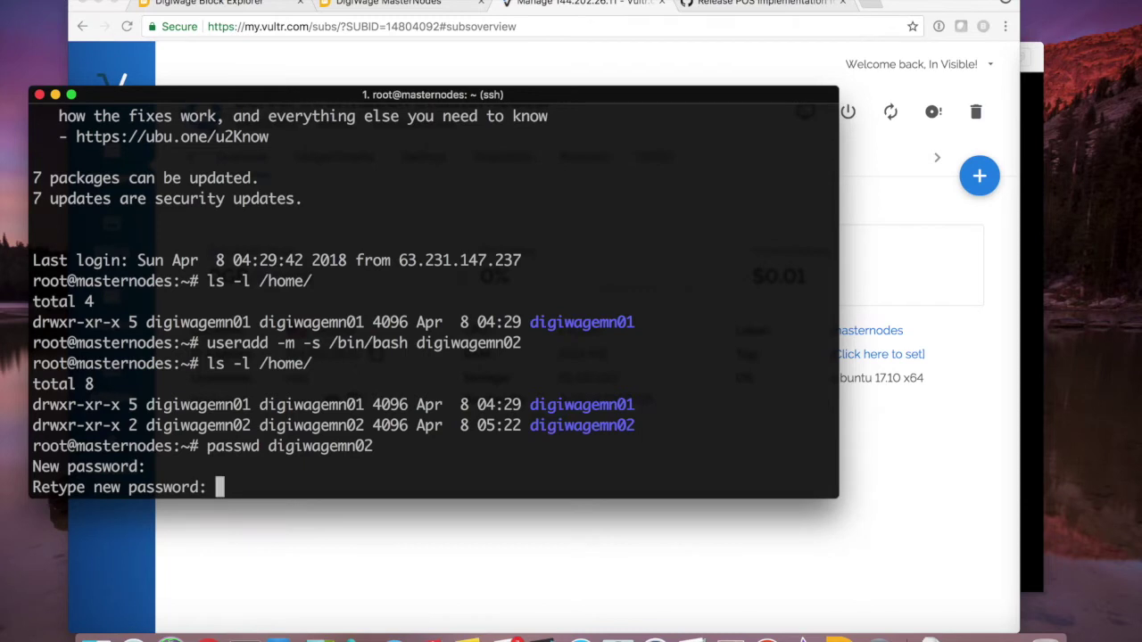
key(Return)
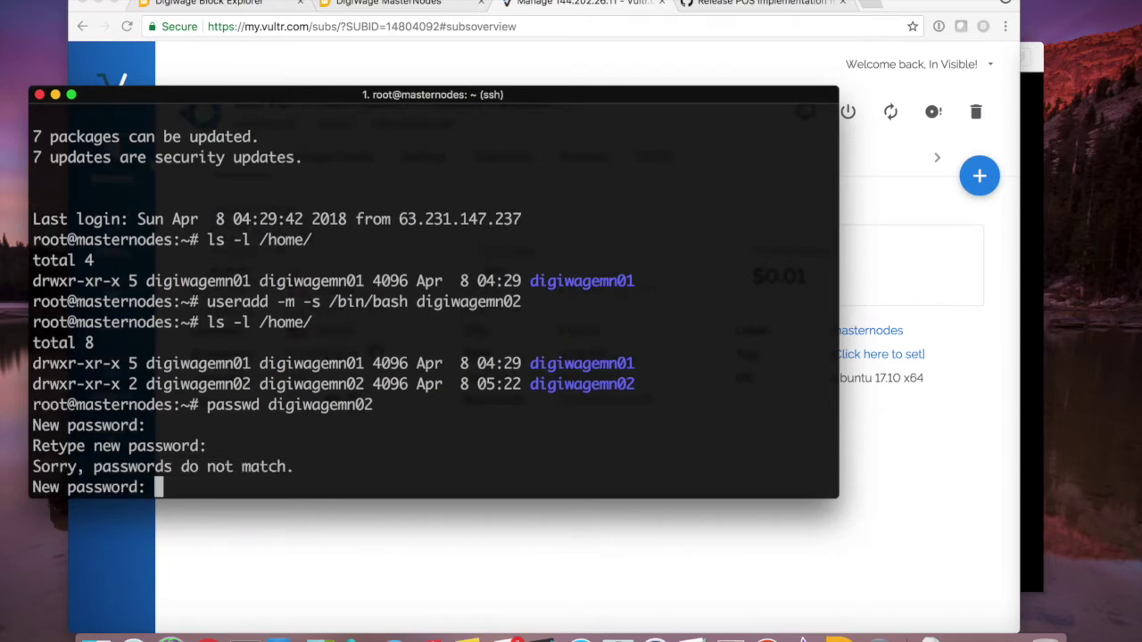
key(Return)
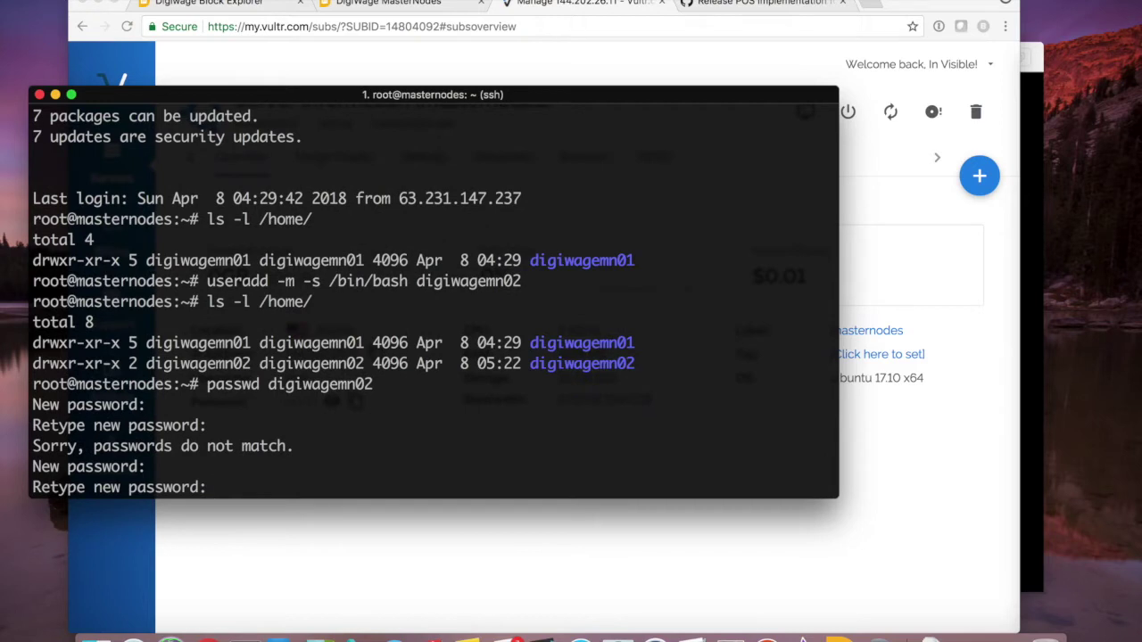
key(Return)
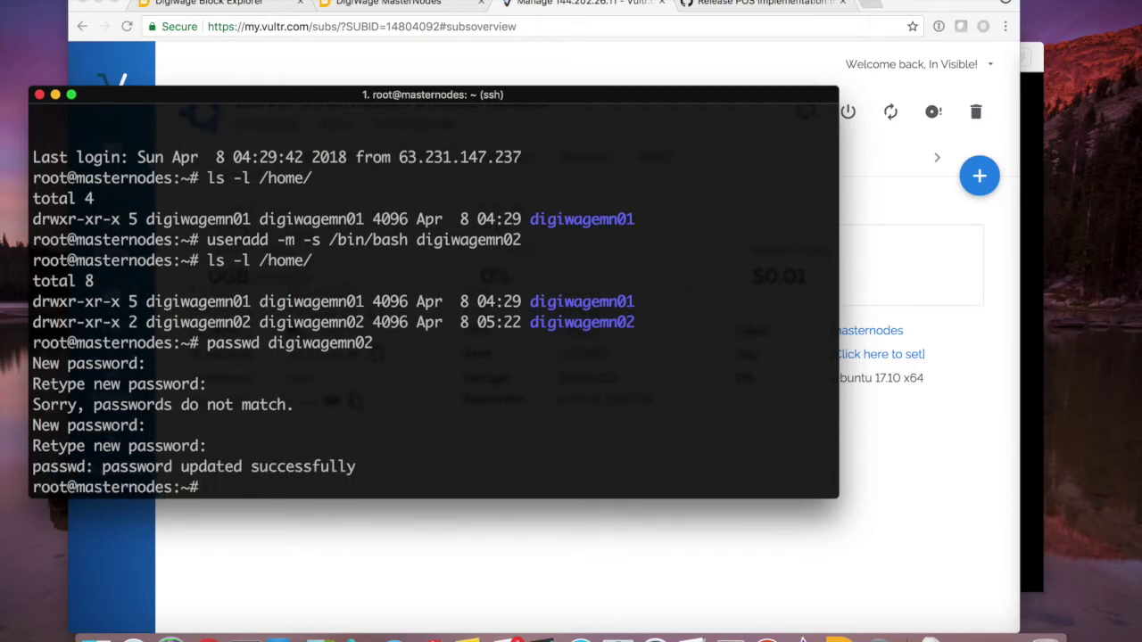
key(super+Tab)
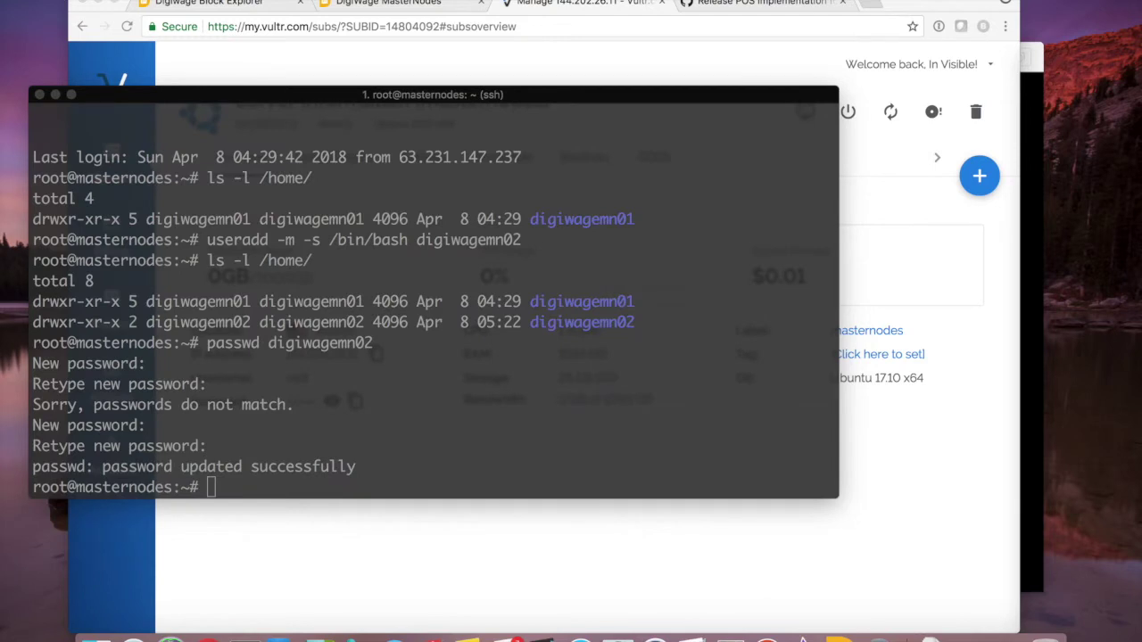
click(482, 309)
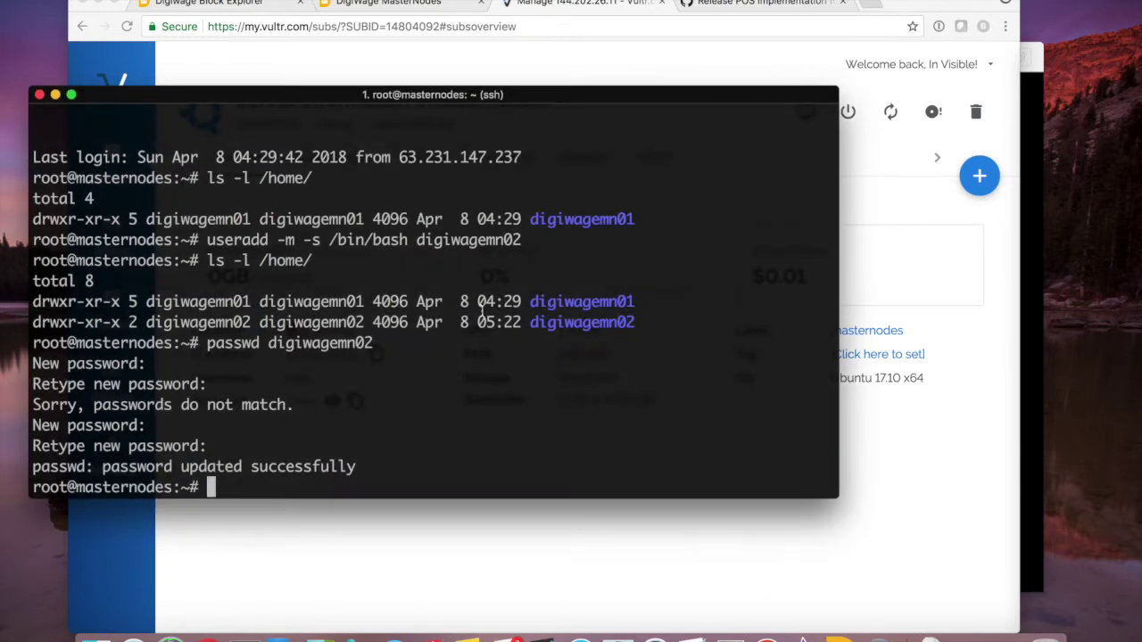
Start a digiwaged command, then clear the half-typed line from the prompt
text(digiwage)
key(Tab)
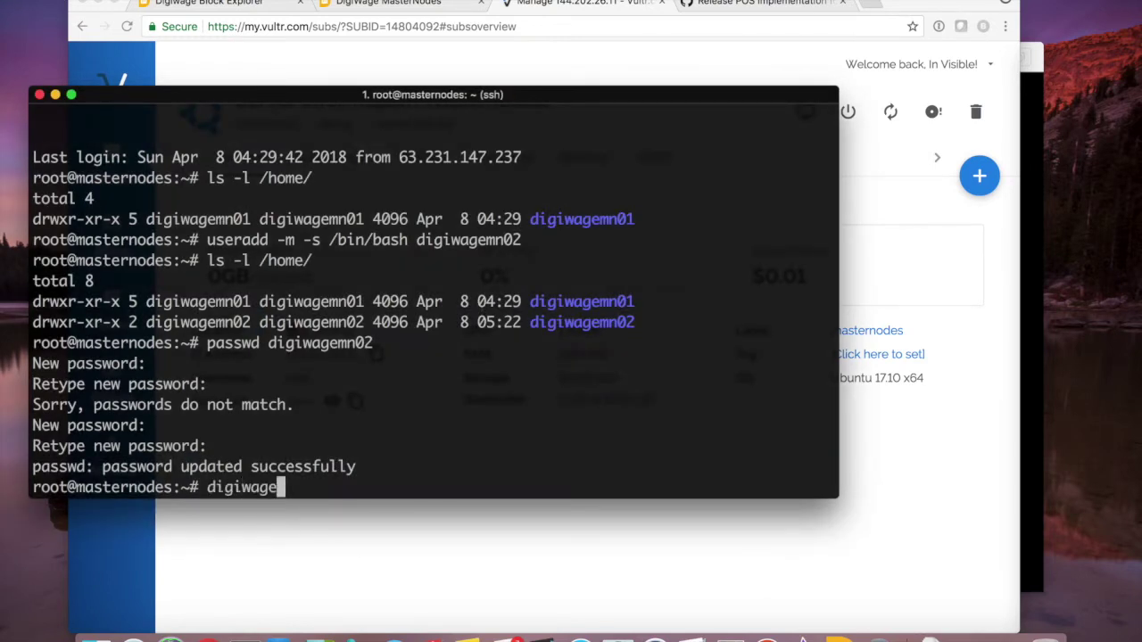
text(d)
key(Tab)
key(ctrl+u)
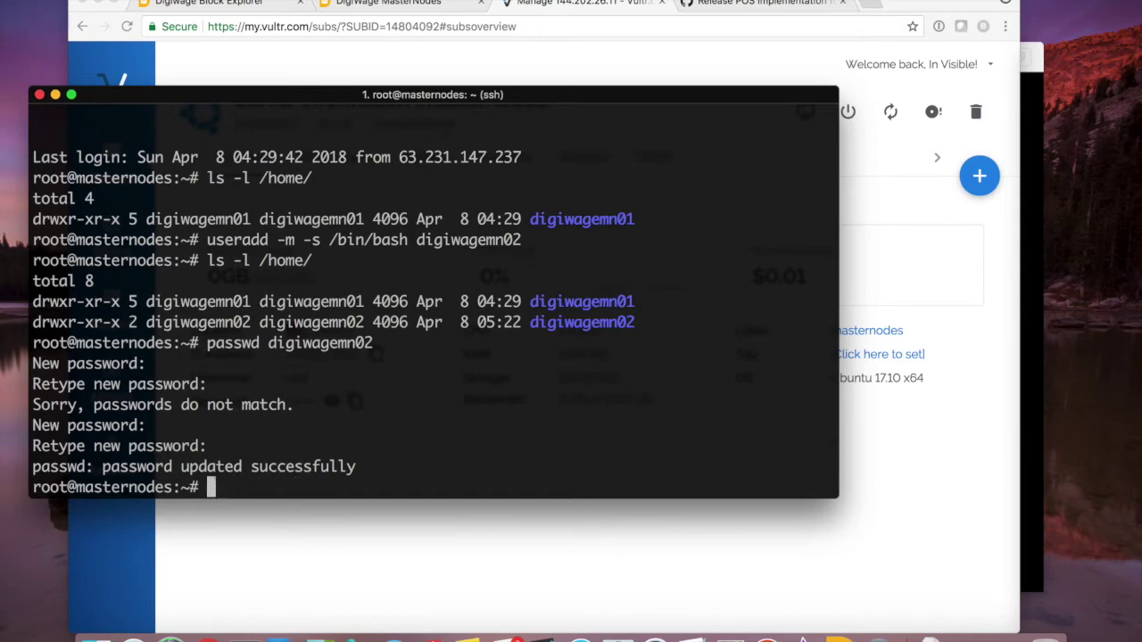
Paste cp -R /home/digiwagemn01/.digiwage /home/digiwagemn02/.digiwage at the prompt
double_click(602, 299)
click(568, 363)
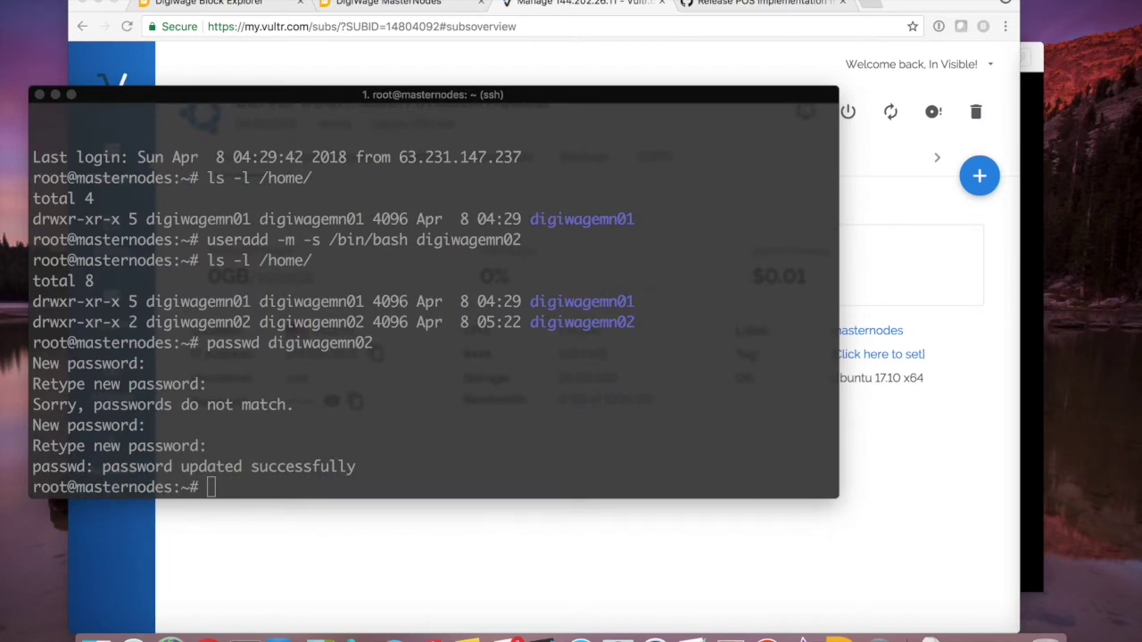
click(386, 322)
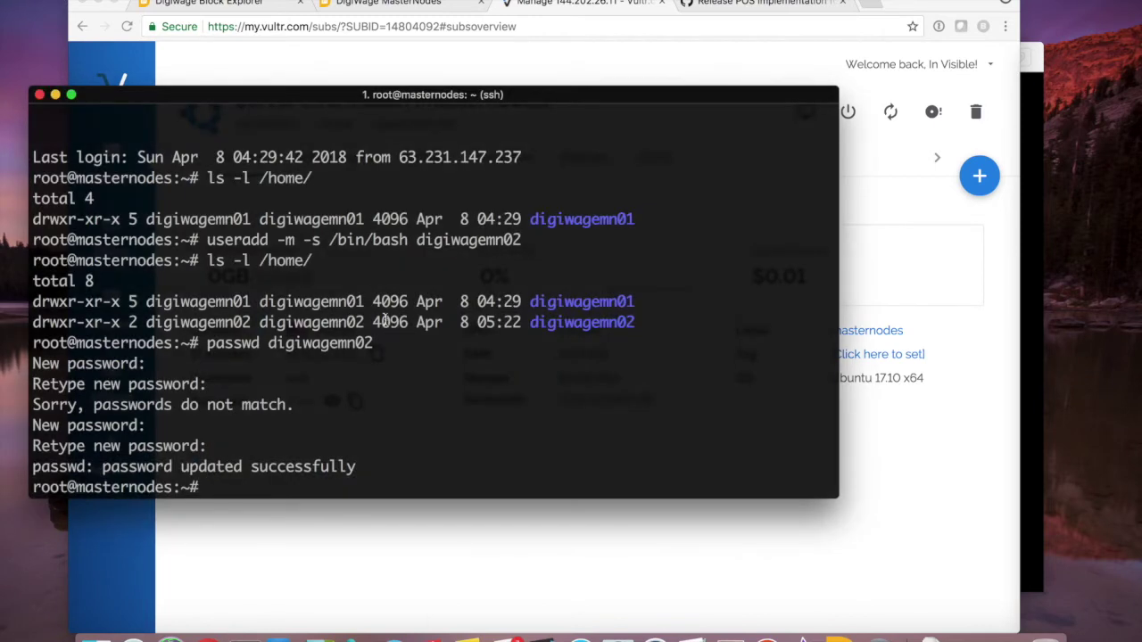
text(cp -R /home/digiwagemn01/.digiwage /home/digiwagemn02/.digiwage)
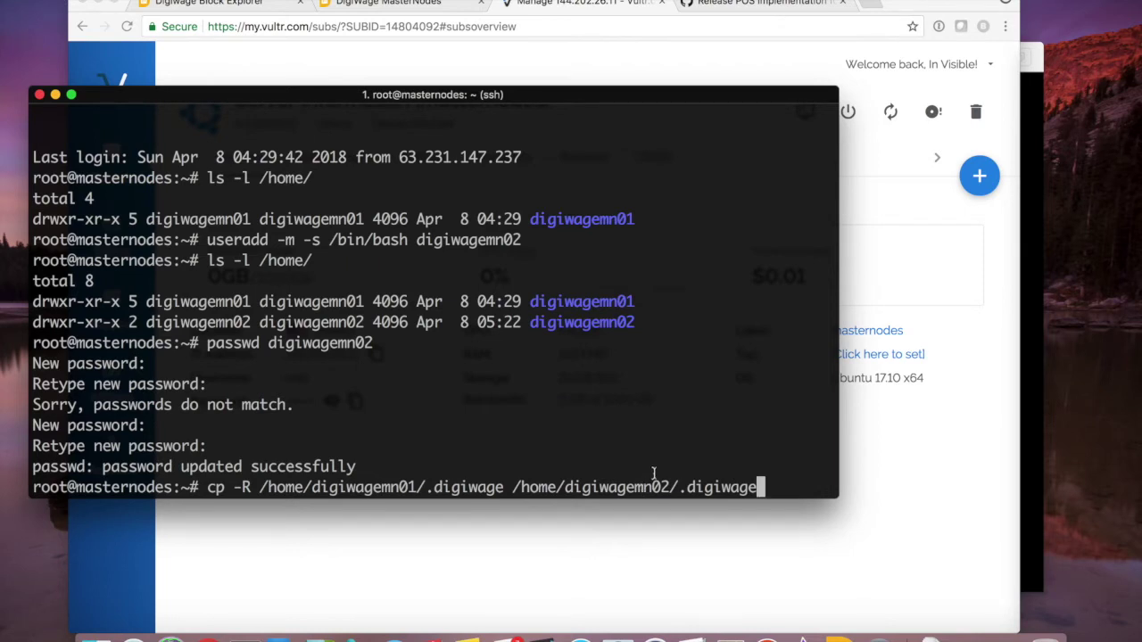
Run the copy, then list /home/ and /home/digiwagemn02/ with ls -l
key(Return)
text(ls -l /home/)
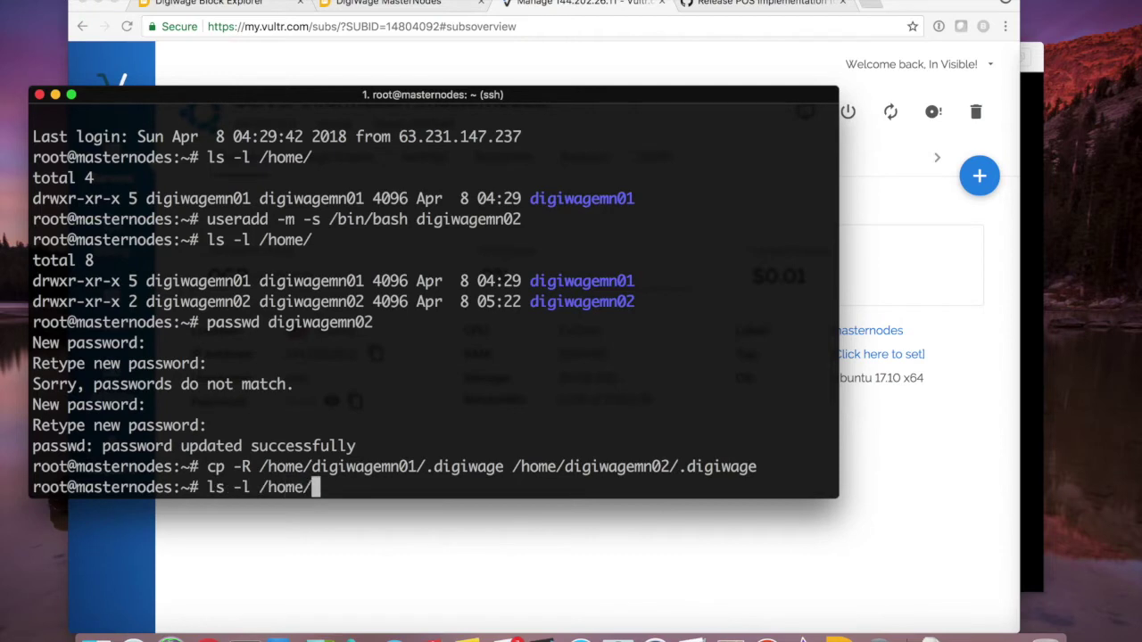
key(Return)
double_click(620, 466)
key(super+c)
text(ls -l /home/)
key(super+v)
text(/)
key(Return)
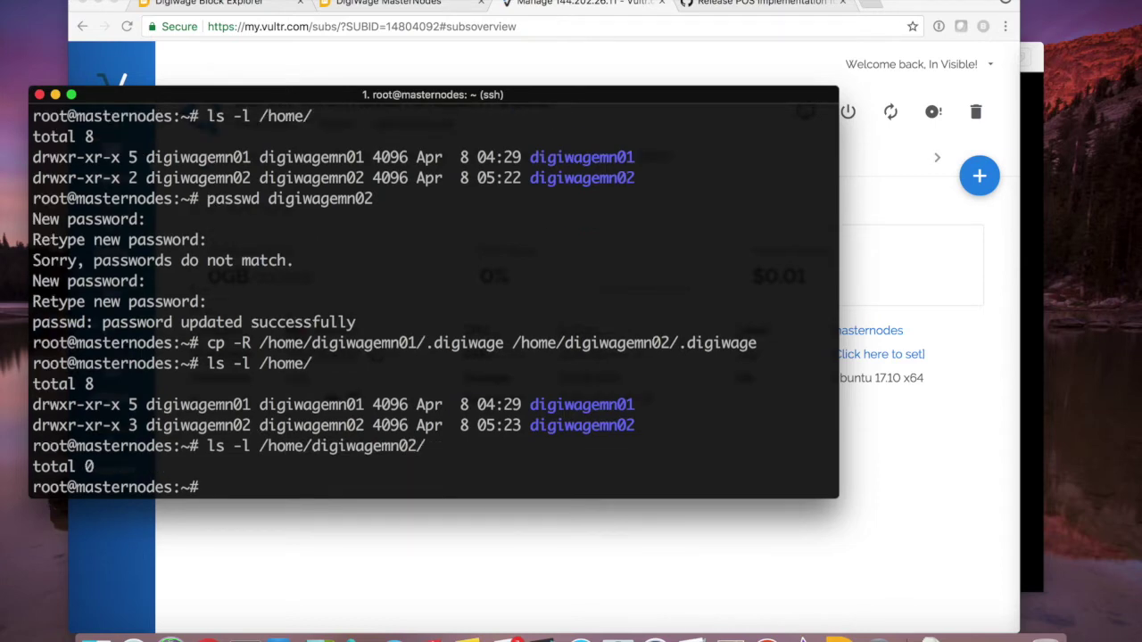
List digiwagemn02's home with ls -al, confirming .digiwage is present but owned by root:root
key(Up)
key(Left)
key(Left)
key(Left)
key(Left)
key(Left)
key(Left)
key(Left)
key(Left)
key(Left)
key(Left)
key(Left)
key(Left)
key(Left)
key(Left)
key(Left)
key(Left)
key(Left)
key(Left)
key(Left)
key(Left)
key(Left)
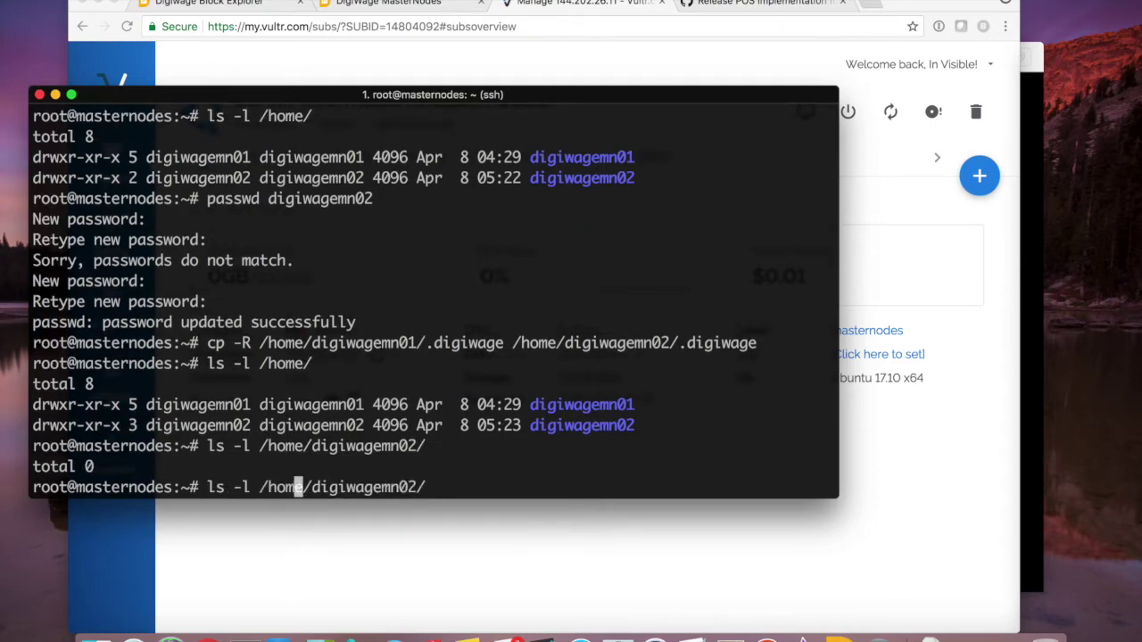
text(a)
key(Return)
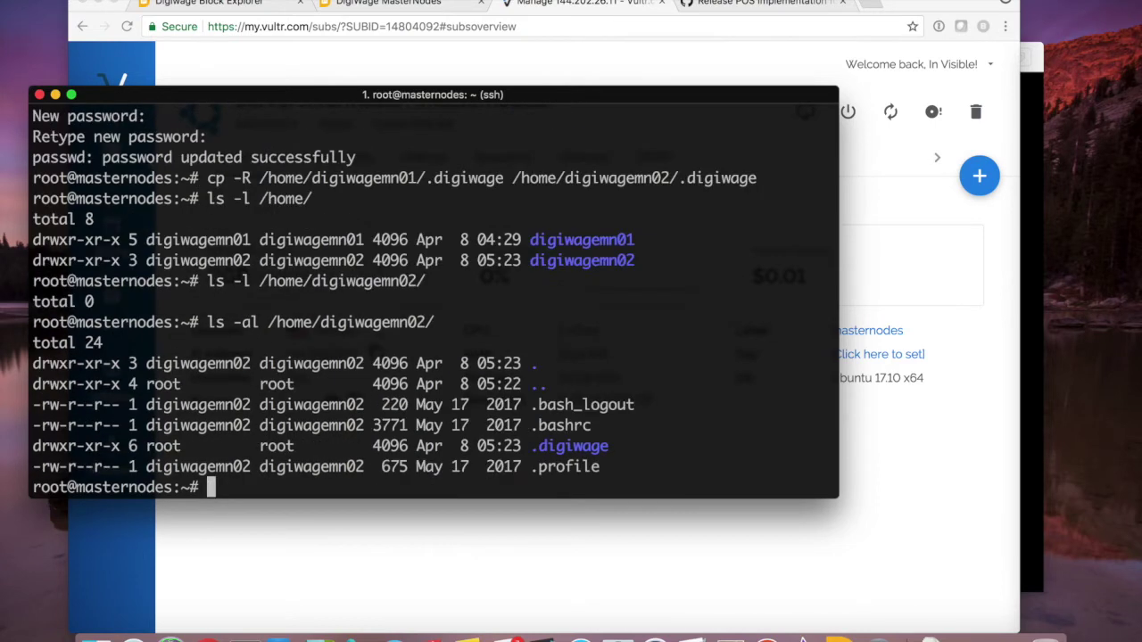
double_click(578, 445)
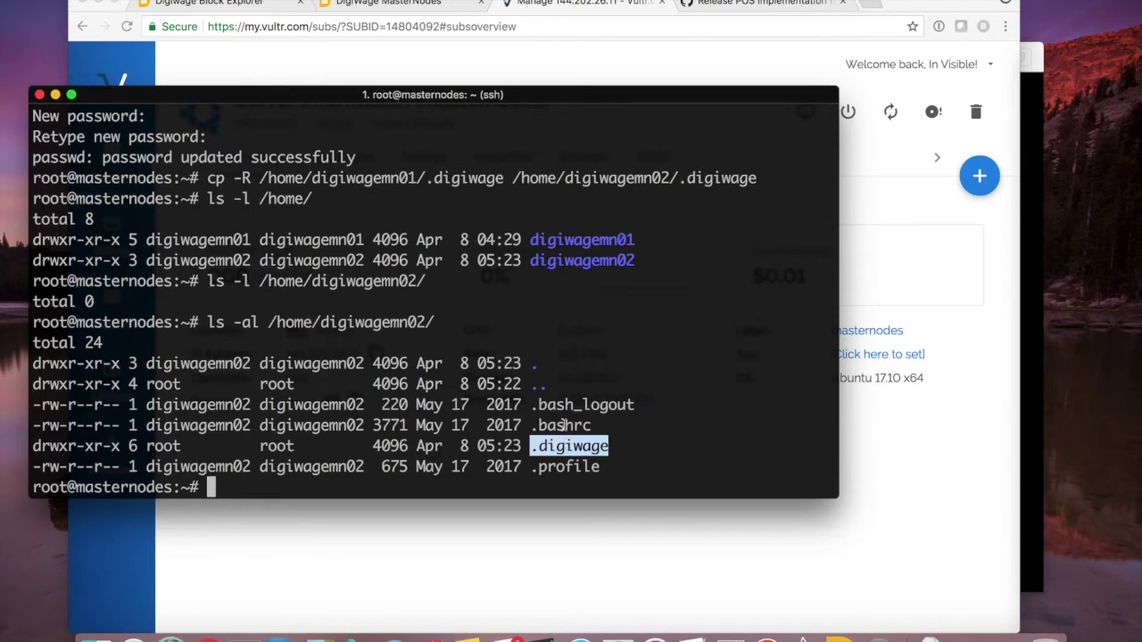
double_click(169, 445)
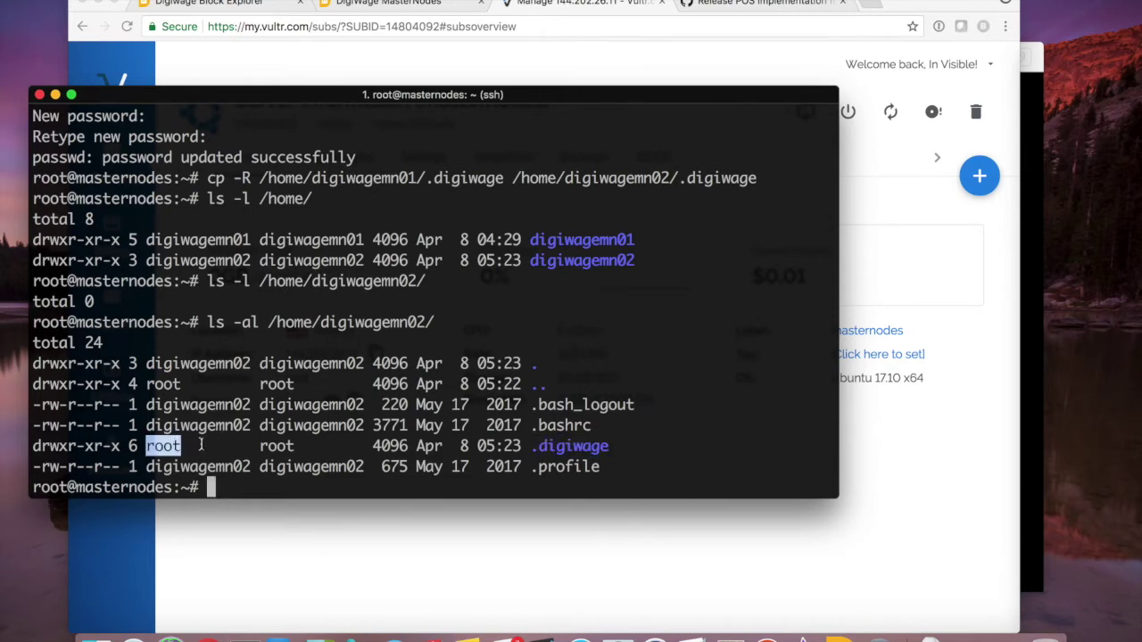
double_click(272, 445)
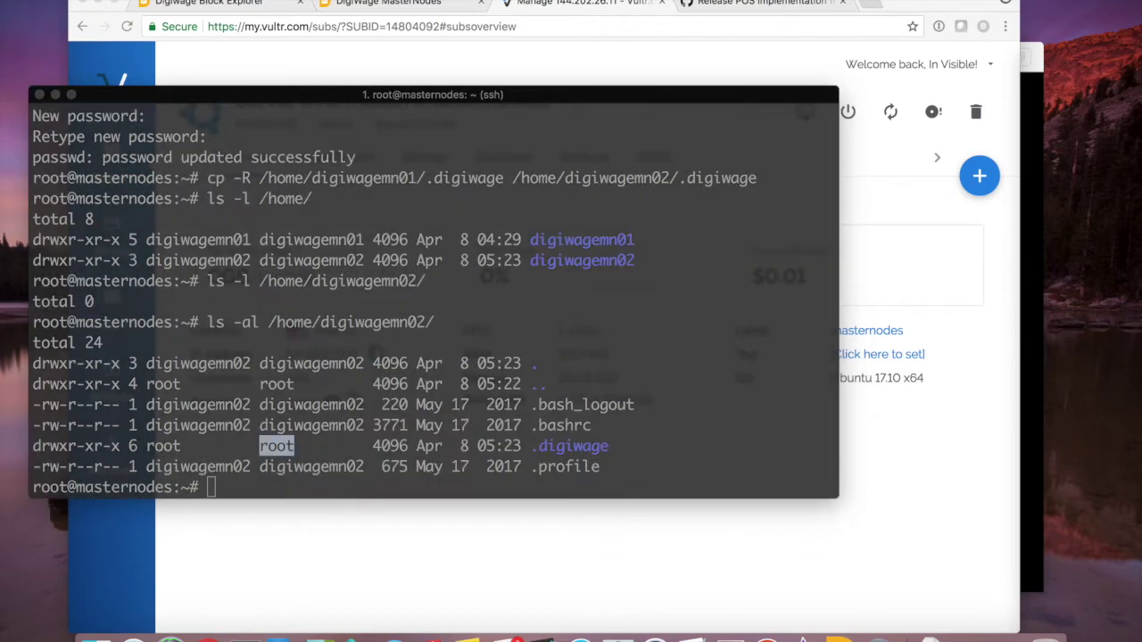
click(401, 257)
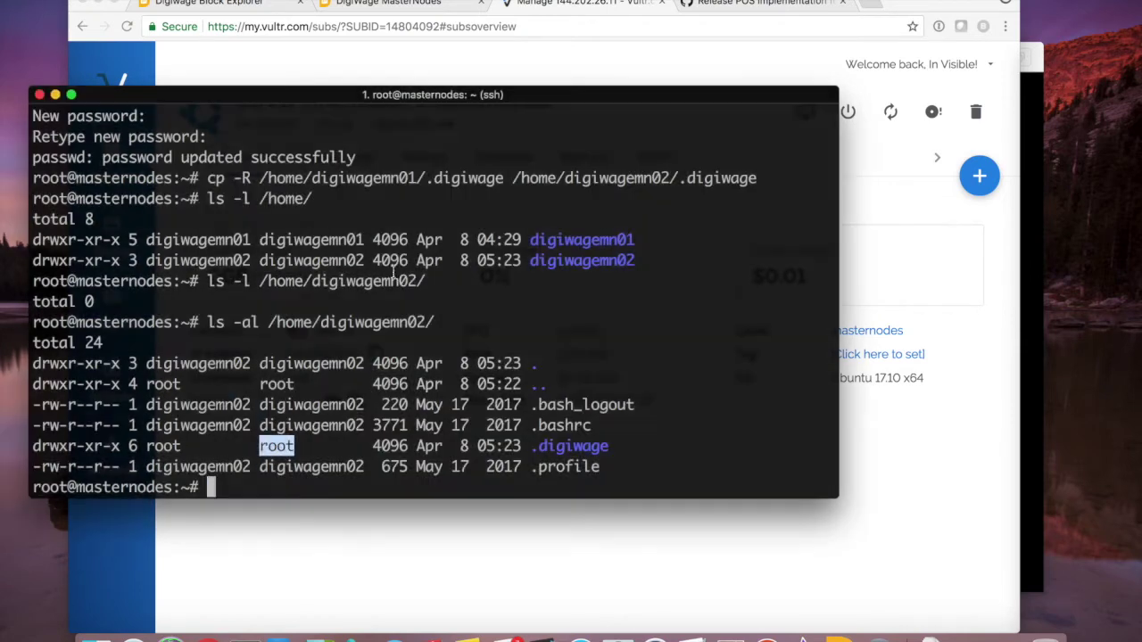
Run chown -R digiwagemn02:digiwagemn02 /home/digiwagemn02 to give the user its home folder
text(chown -R digiwagemn02:digiwagemn02 /home/digiwagemn02)
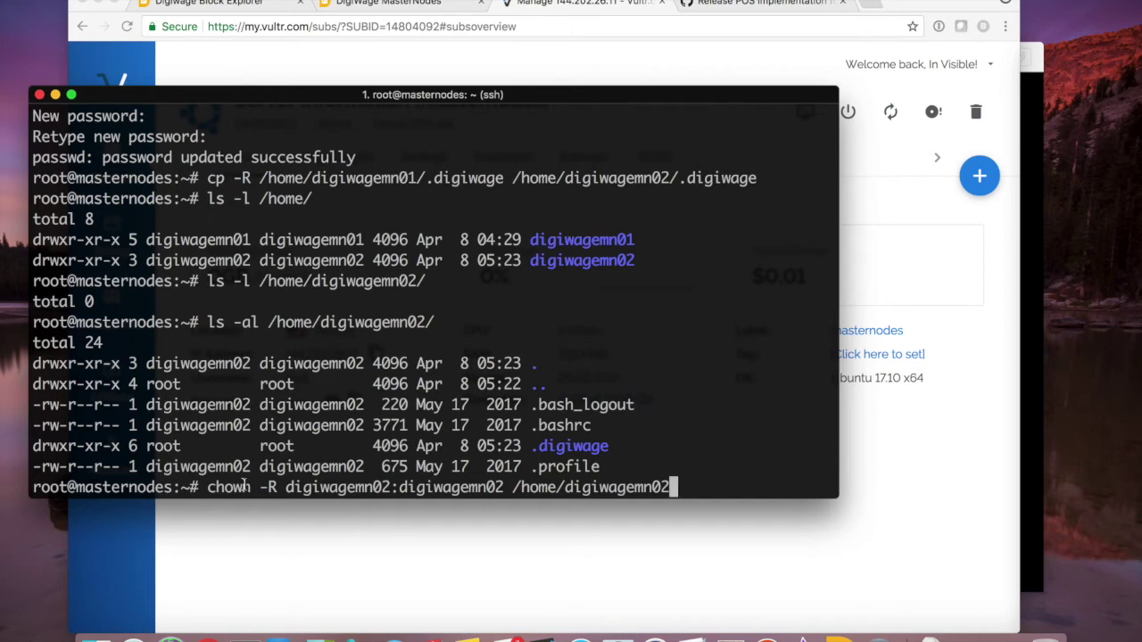
double_click(300, 487)
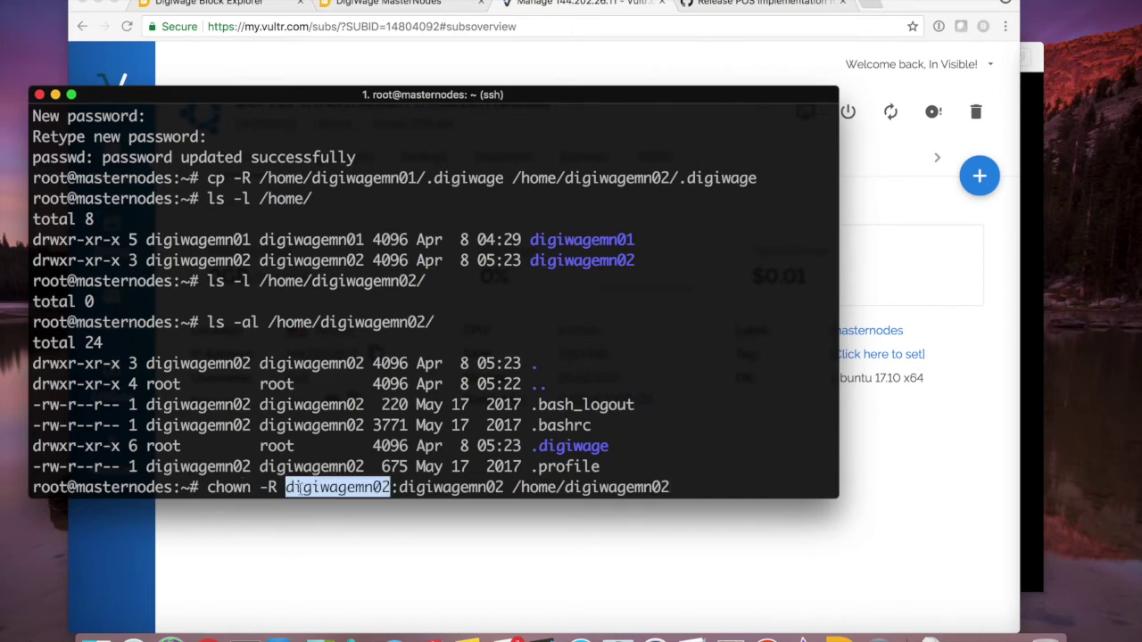
double_click(428, 487)
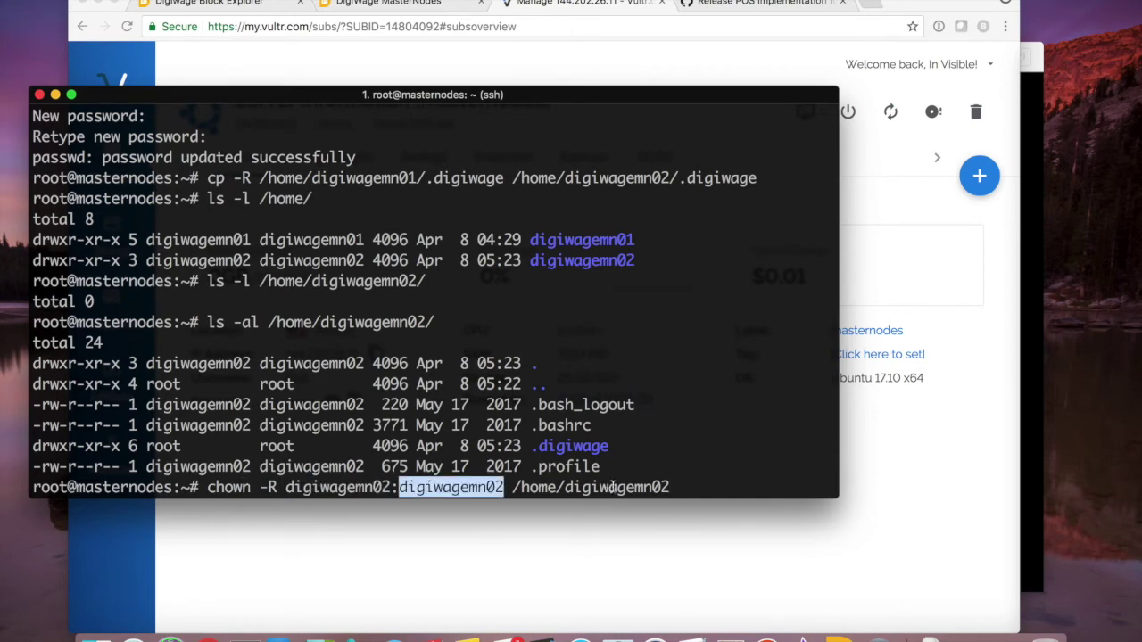
key(Return)
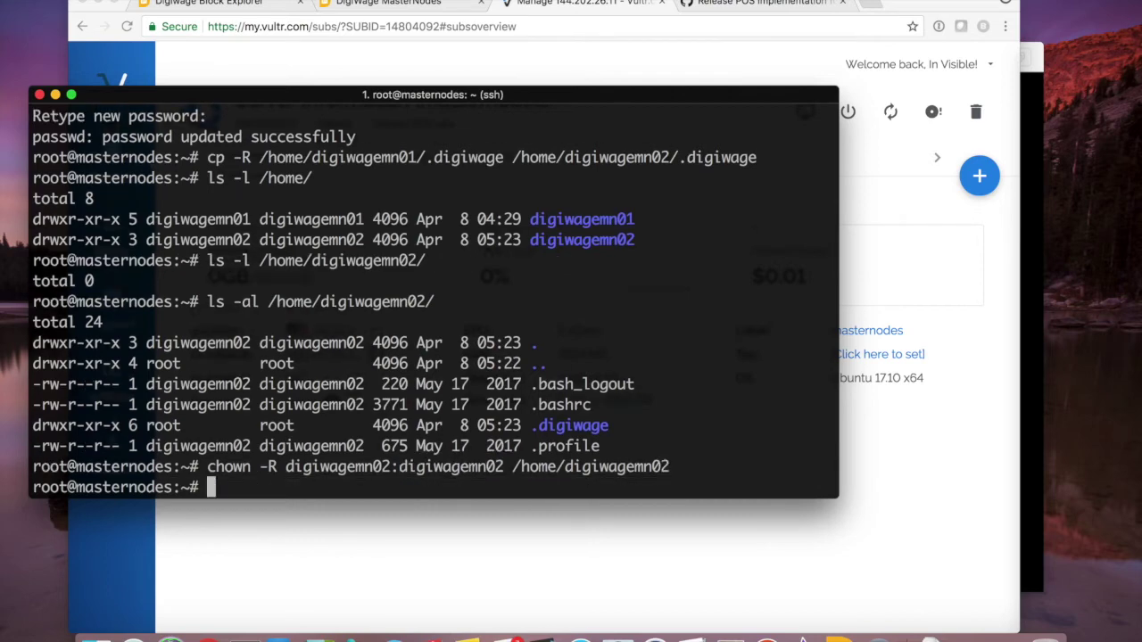
Compare ls -al listings of digiwagemn02's and digiwagemn01's homes to verify the new ownership
key(Up)
key(Up)
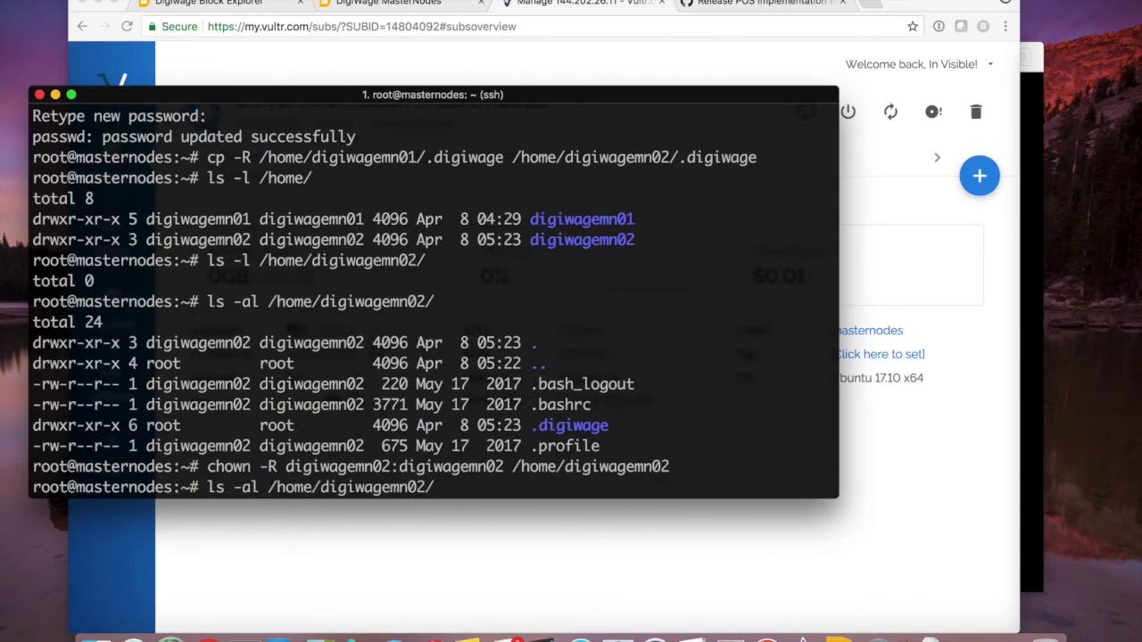
key(Return)
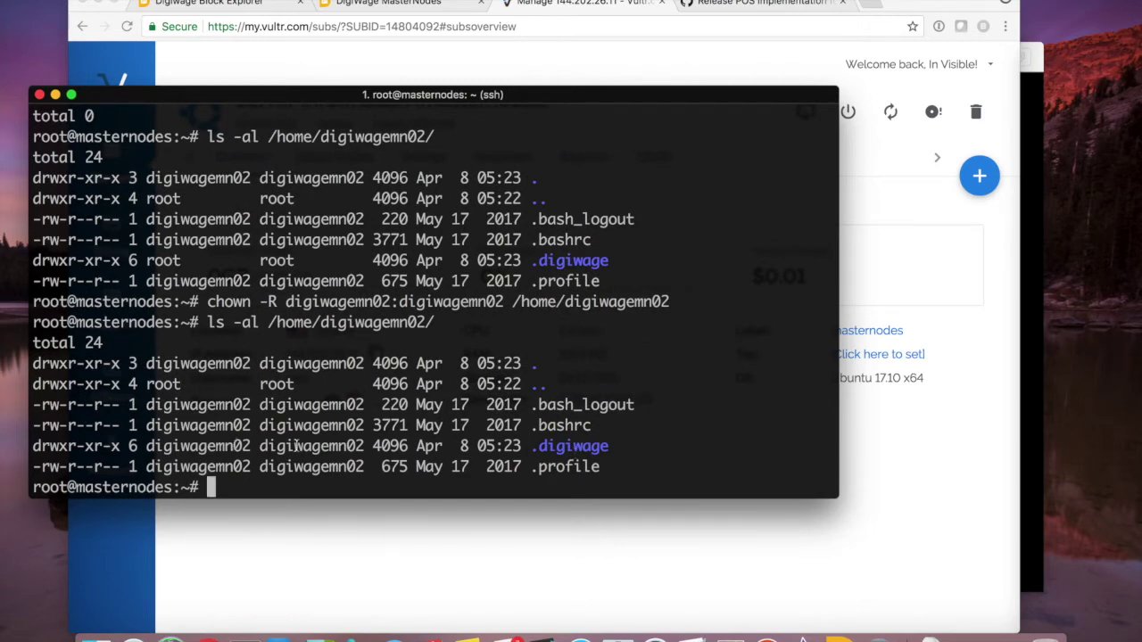
key(Up)
key(BackSpace)
key(BackSpace)
text(1/)
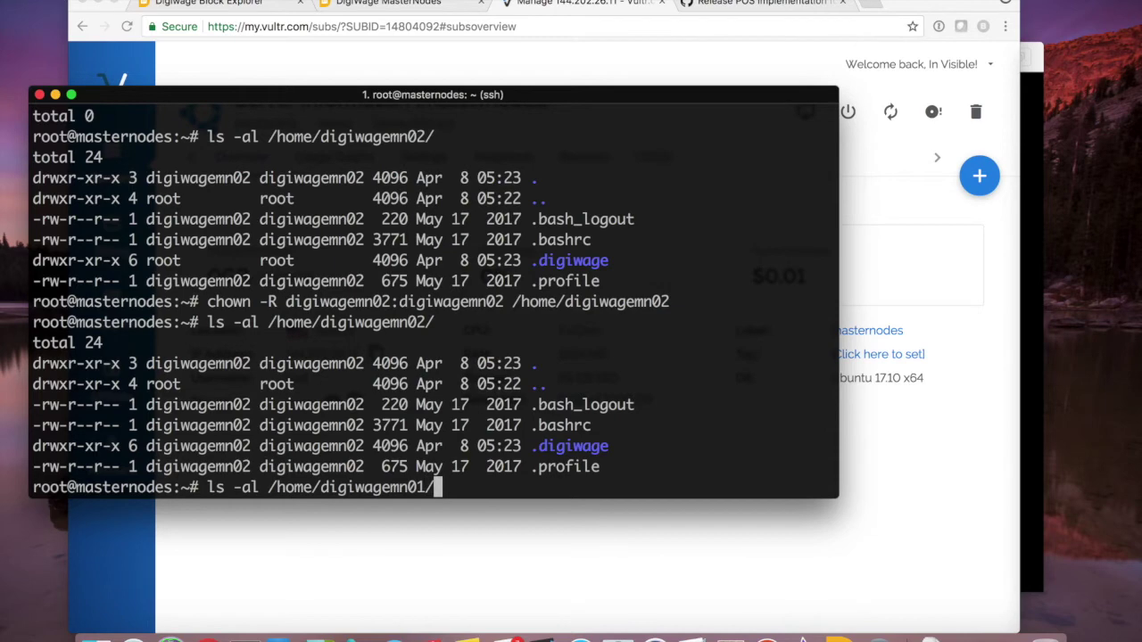
key(Return)
key(Up)
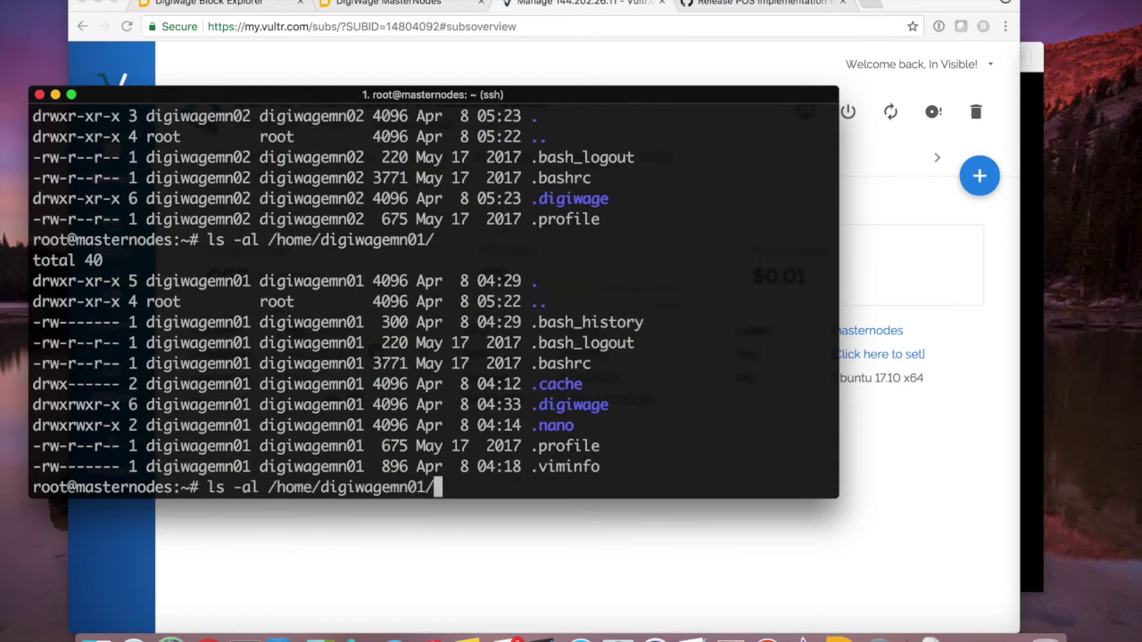
key(BackSpace)
key(BackSpace)
text(2)
key(Return)
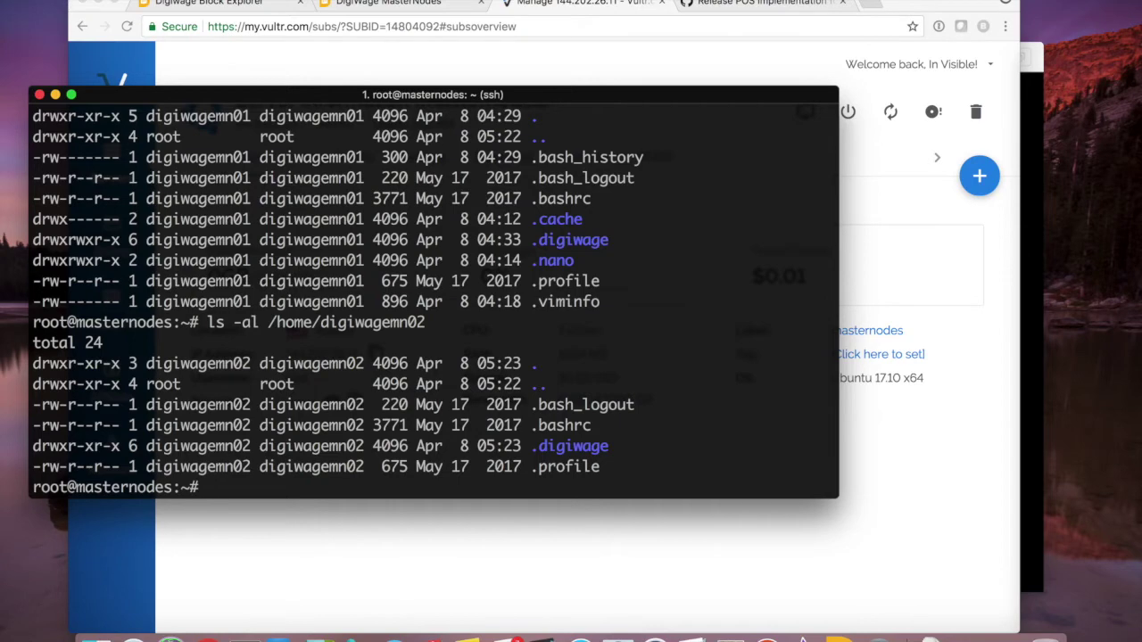
Exit the root SSH session to 144.202.26.11
click(905, 262)
click(393, 327)
text(exit)
key(Return)
key(Up)
key(Left)
key(Left)
key(Left)
key(Left)
key(Left)
key(Left)
key(Left)
key(Left)
key(Left)
key(Left)
key(Left)
key(Left)
key(Left)
key(Left)
Log back in over SSH as digiwagemn02 with its password
key(BackSpace)
key(BackSpace)
key(BackSpace)
text(digi)
text(agemn)
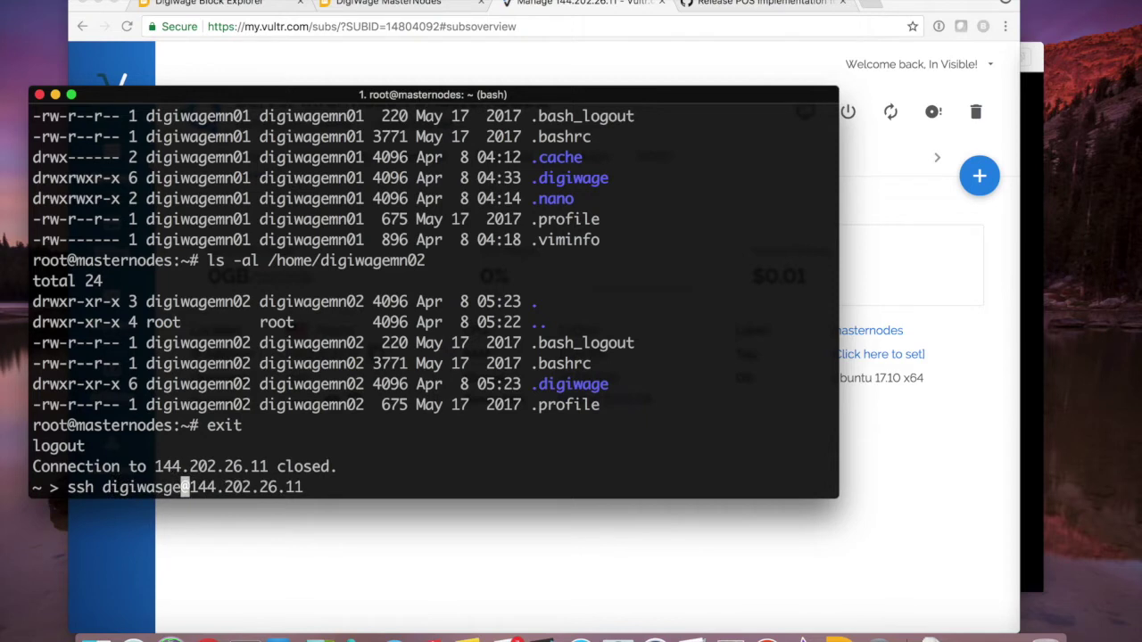
text(02)
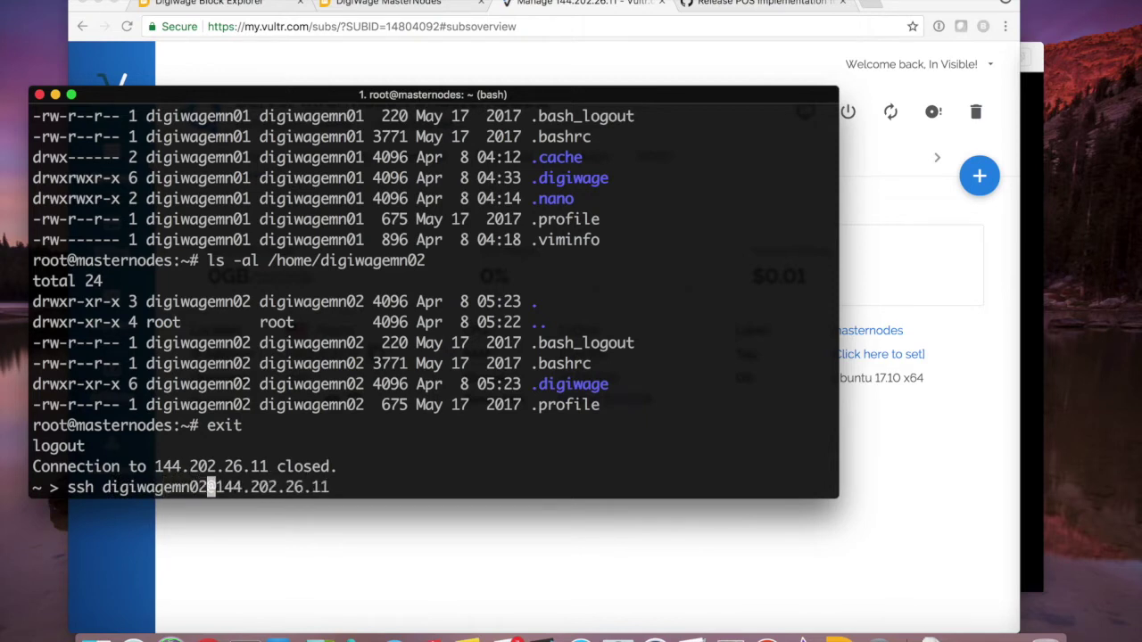
key(Return)
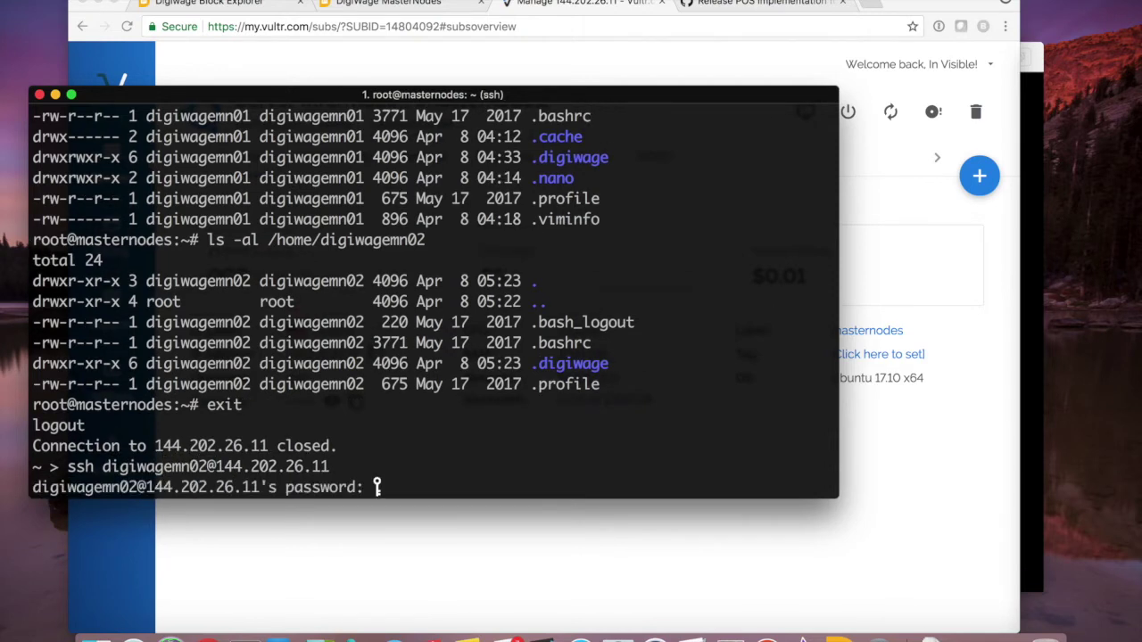
key(Return)
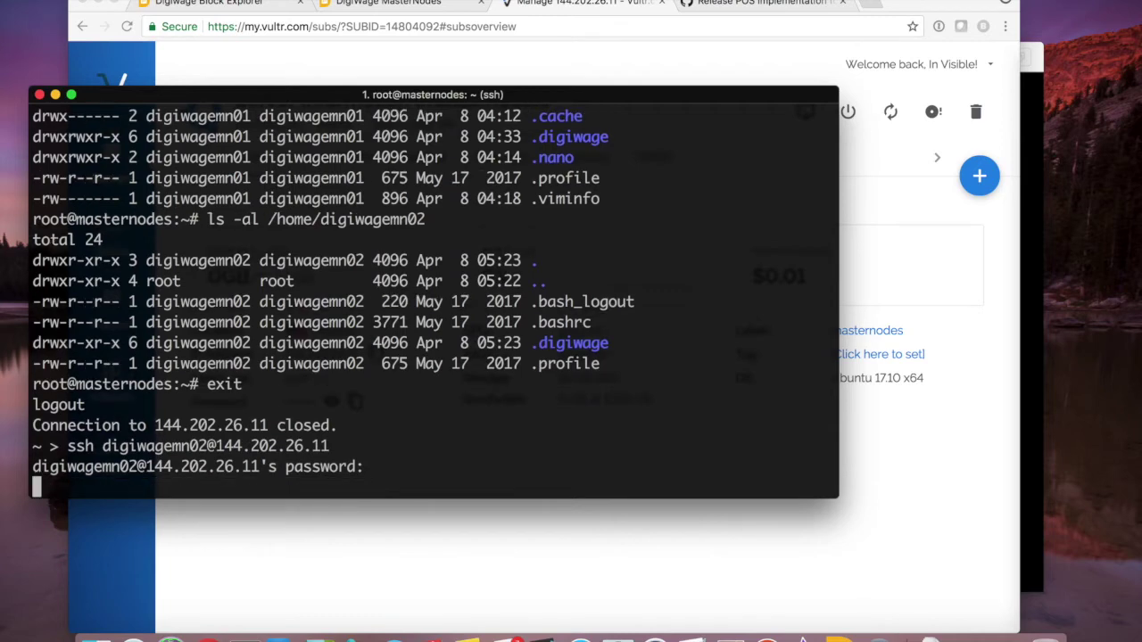
Run whoami and ps -ef | grep digi to confirm digiwaged is running
text(whoami)
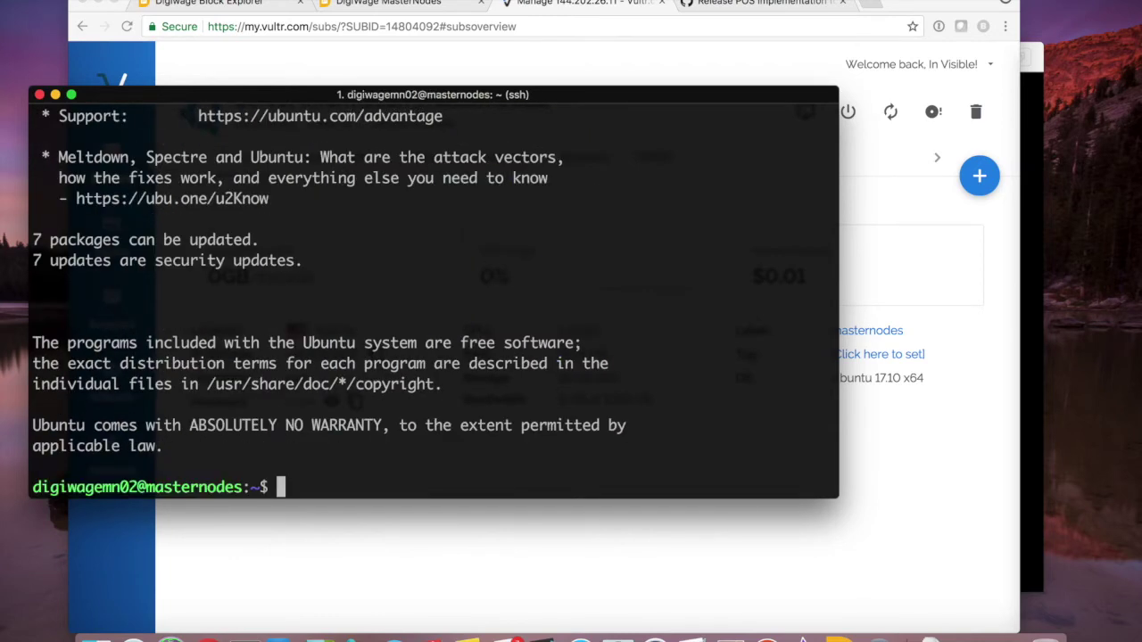
key(Return)
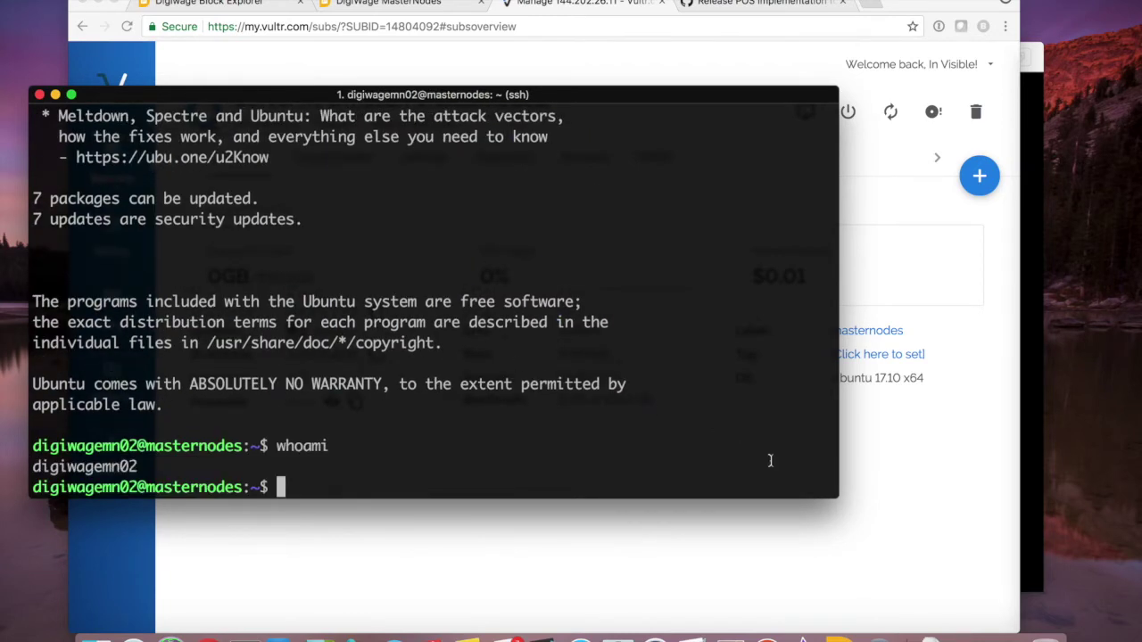
drag(837, 496, 1035, 543)
text(ps -ef | )
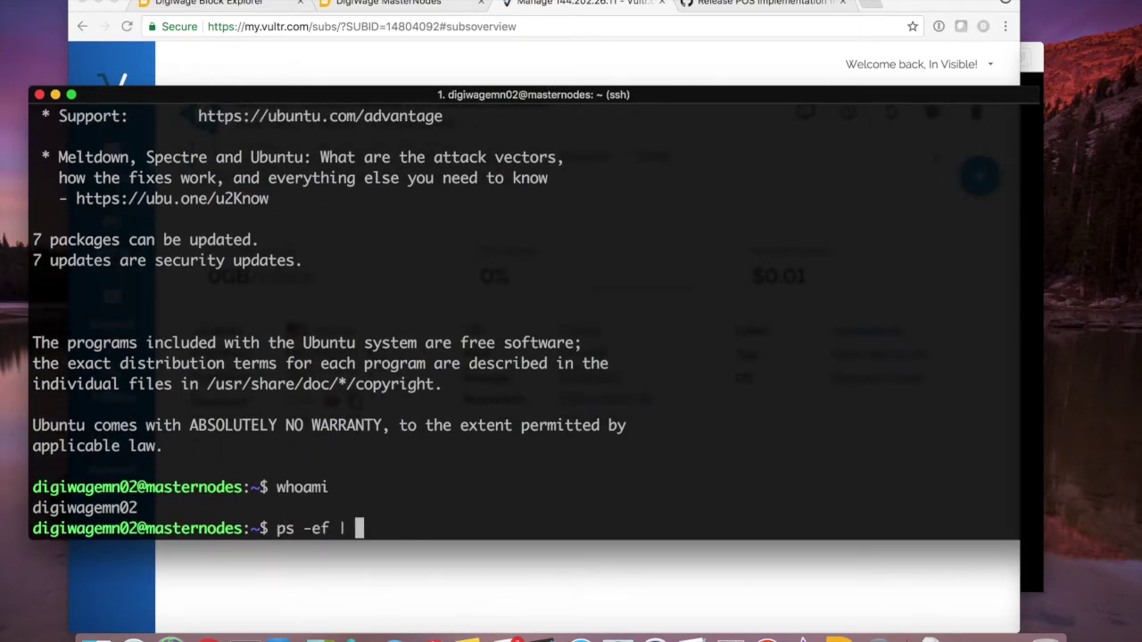
text(grep digi)
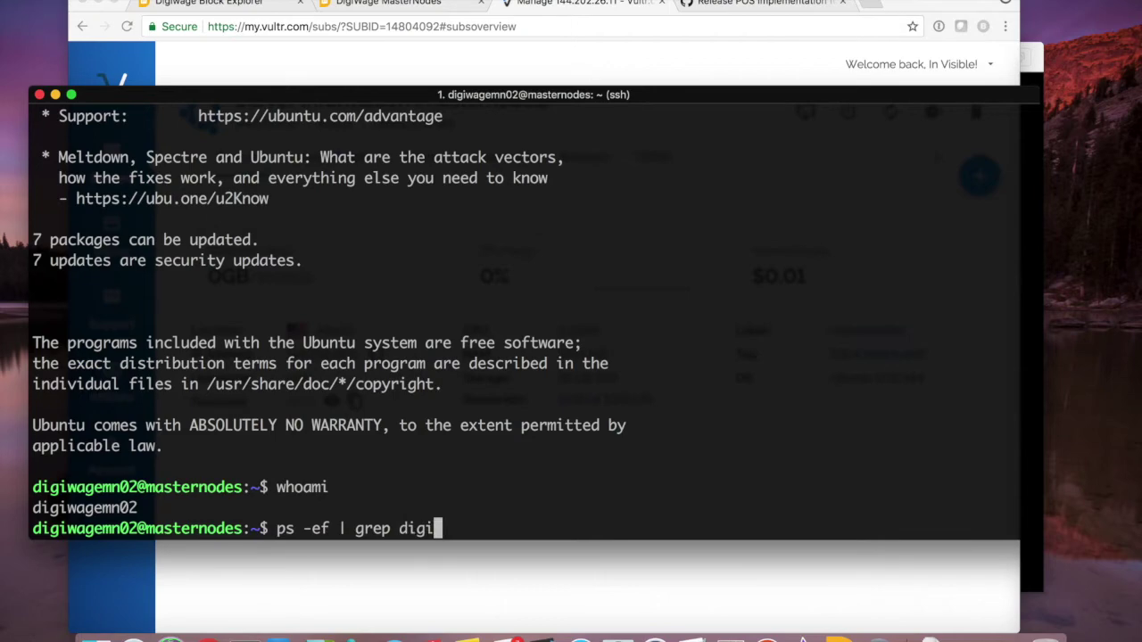
key(Return)
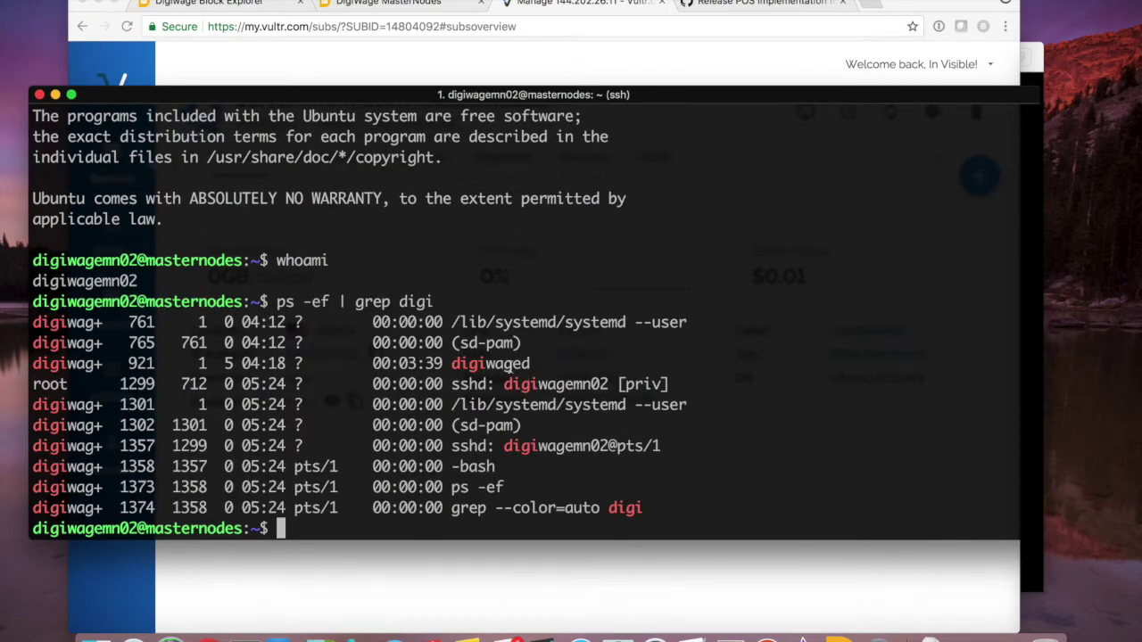
double_click(513, 364)
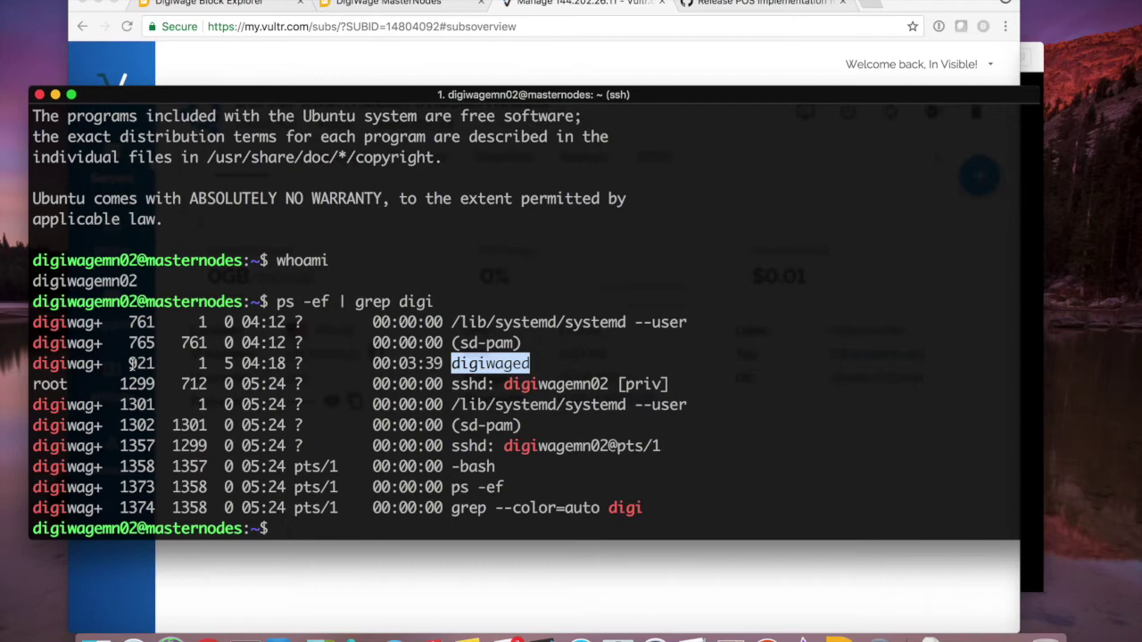
List the home folder, cd into .digiwage/ and list its files with ls -l
text(ls -al)
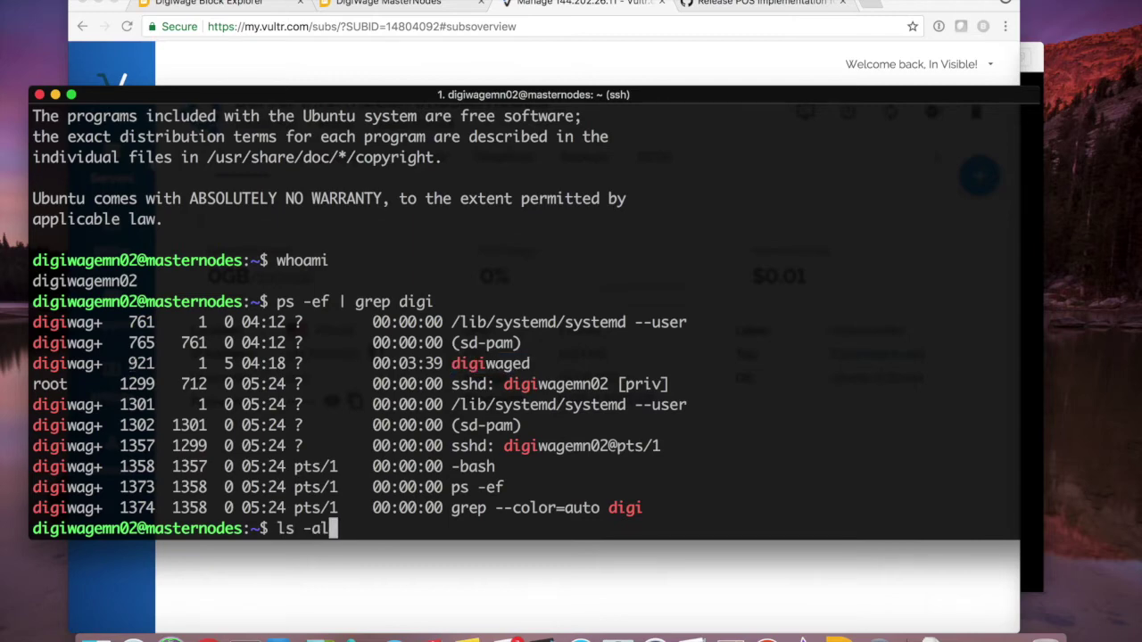
key(Return)
double_click(572, 487)
text(cd .digiwage/)
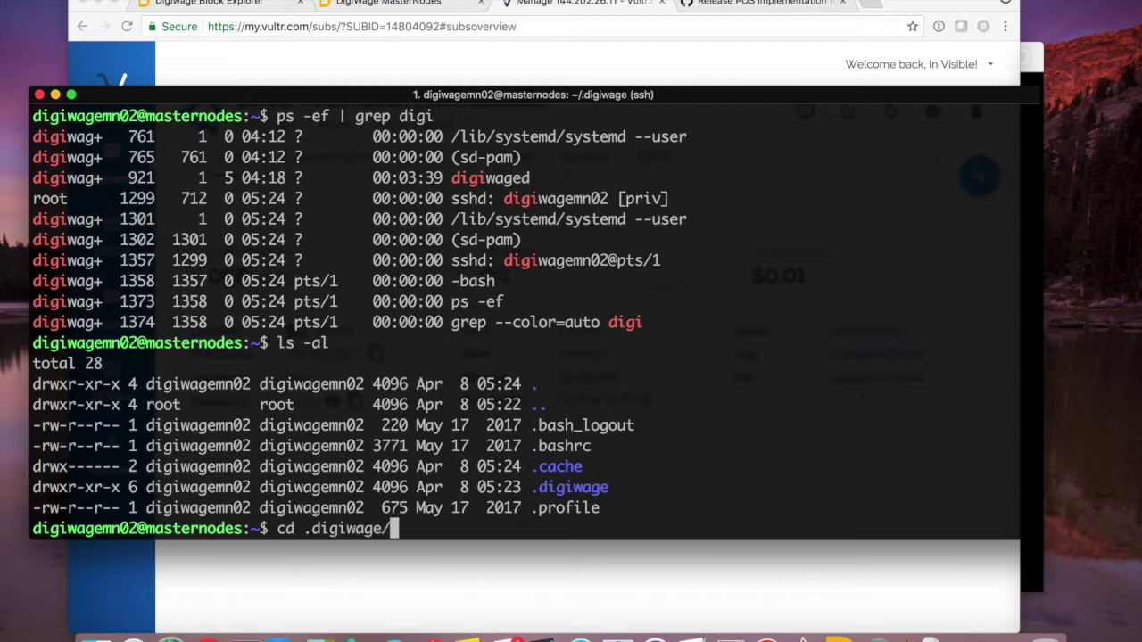
key(Return)
text(ls -l)
key(Return)
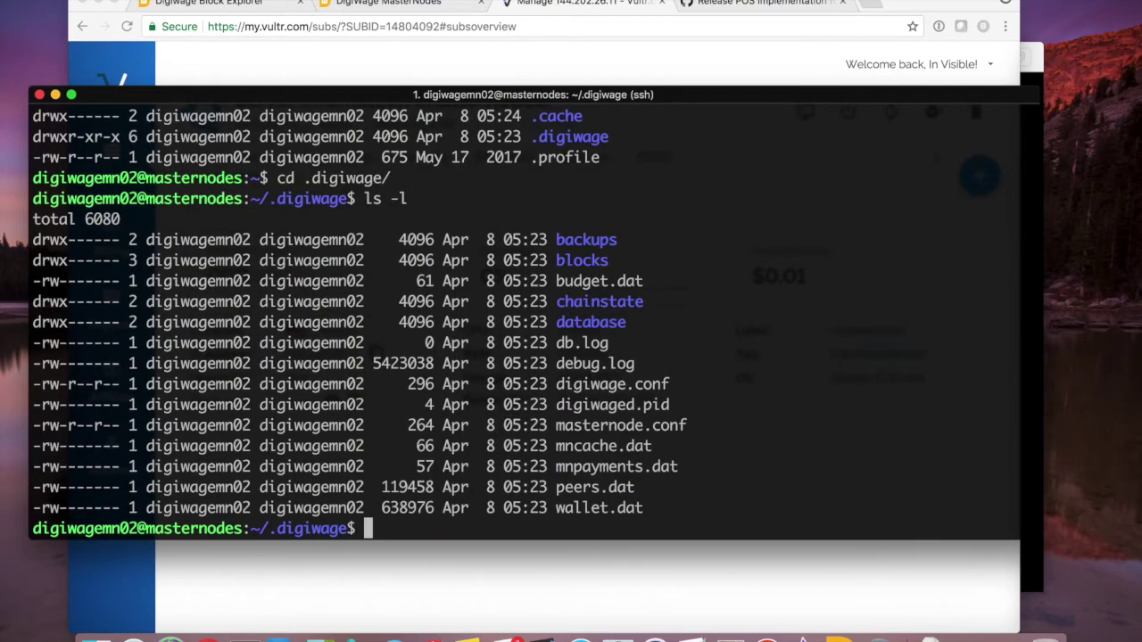
double_click(611, 391)
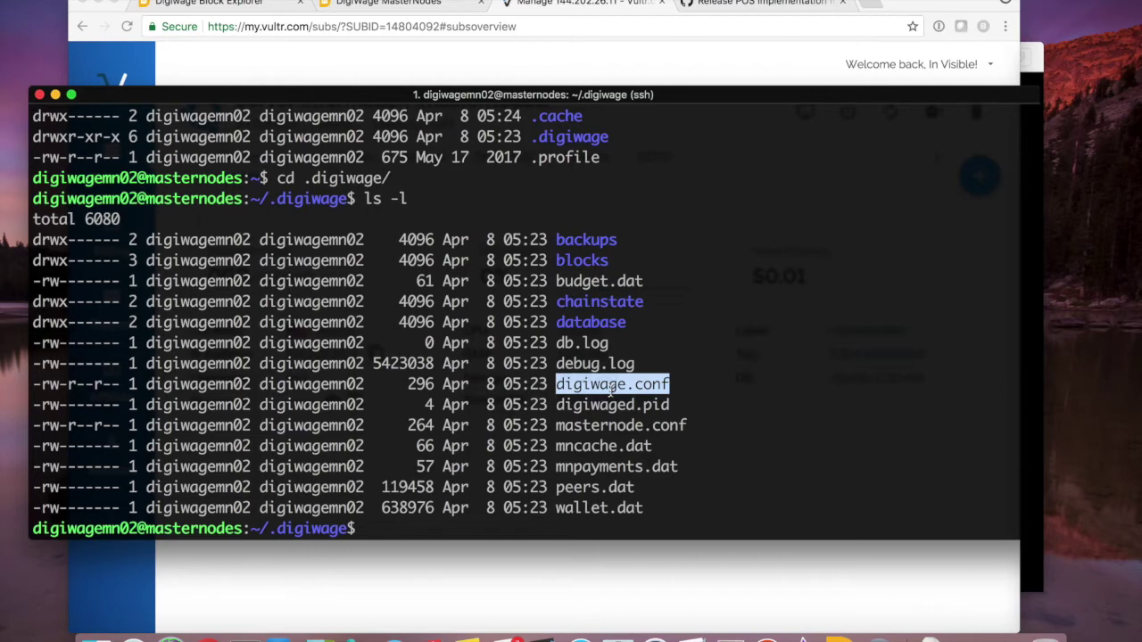
Print digiwage.conf and review rpcport 46100, bind and externalip 144.202.26.11, and masternodeprivkey
text(cat di)
key(Tab)
text(.c)
key(Tab)
key(Return)
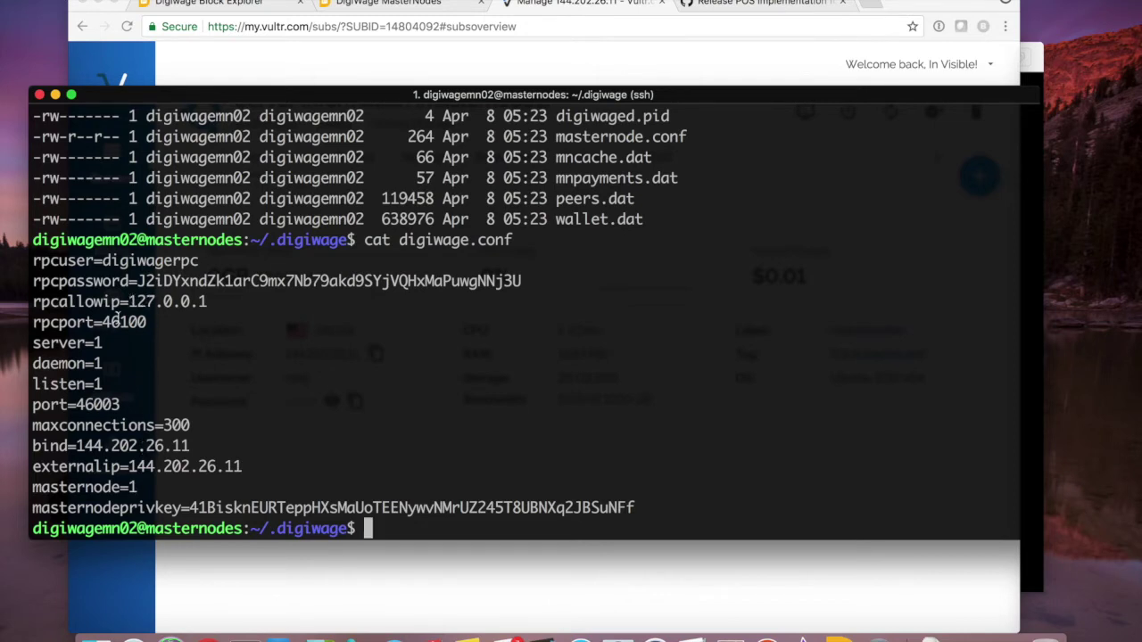
double_click(117, 322)
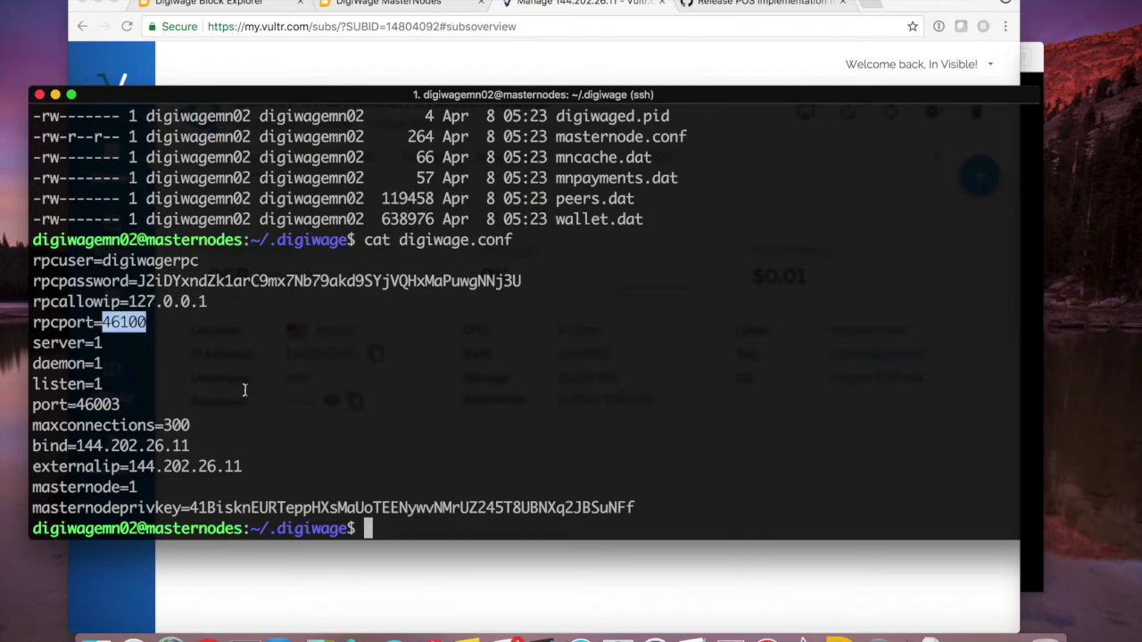
double_click(131, 446)
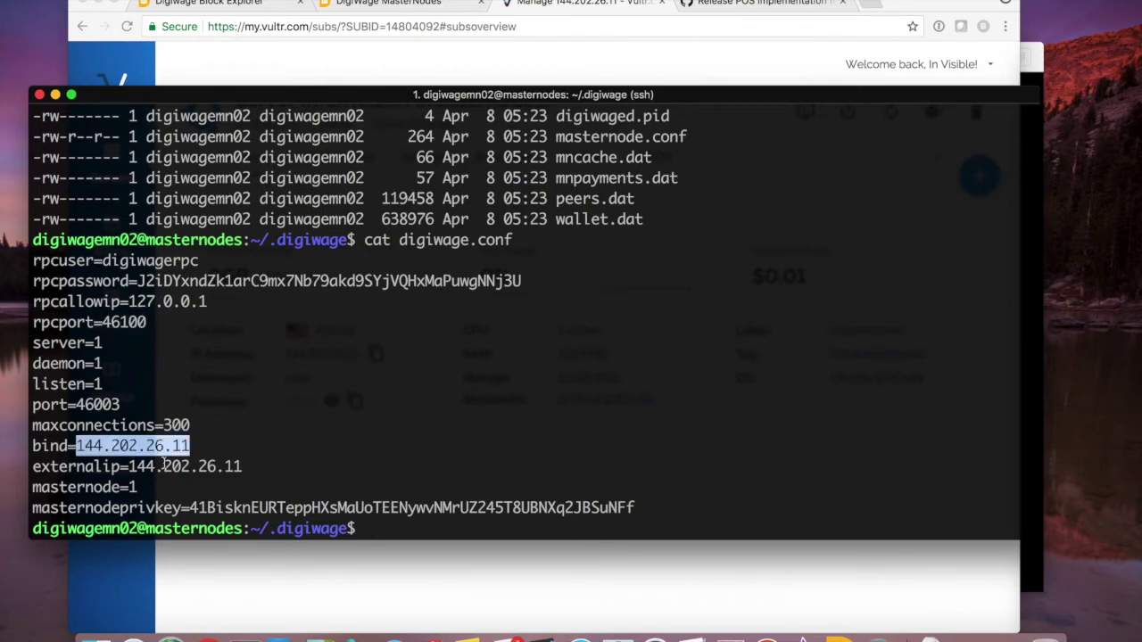
double_click(167, 466)
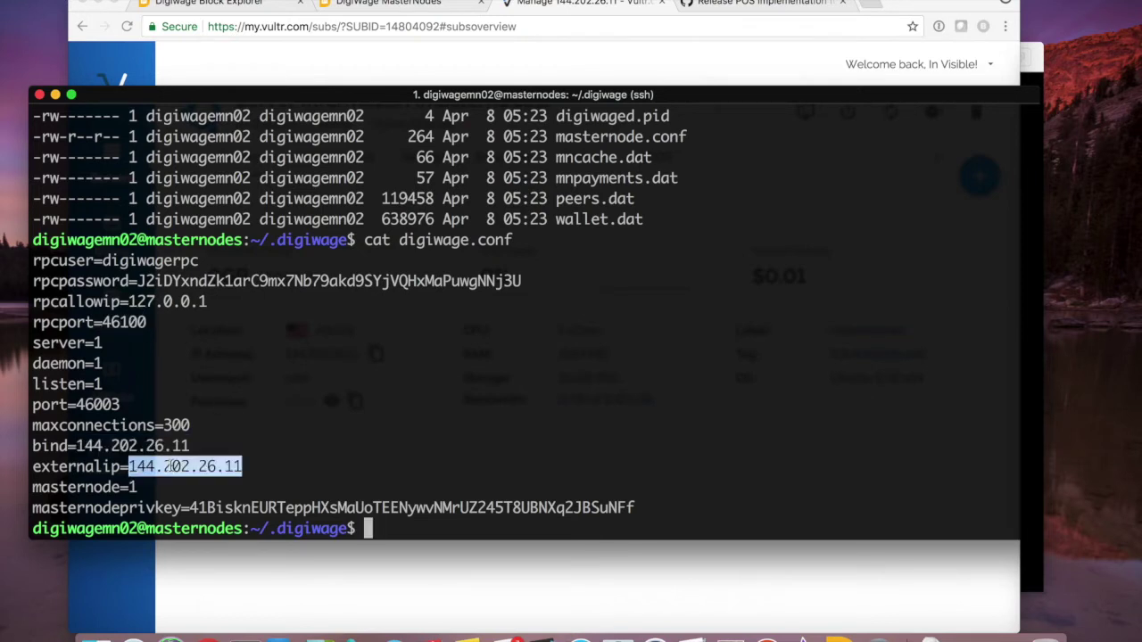
double_click(237, 505)
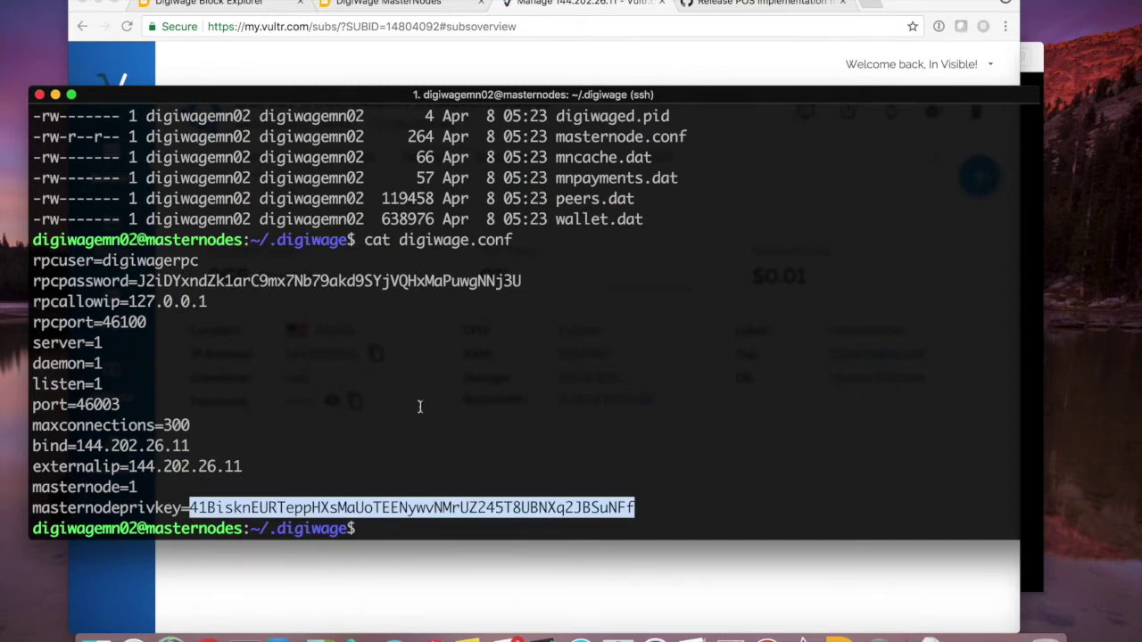
double_click(169, 446)
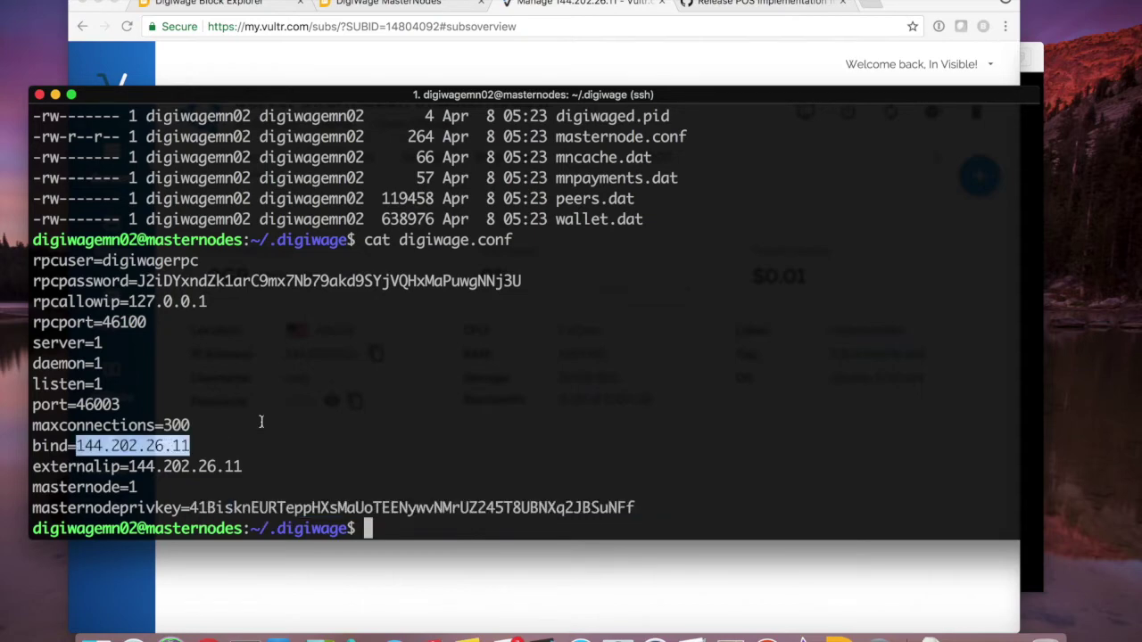
Run ifconfig and netstat -an | grep :46003 | grep LISTEN to confirm listening on 144.202.26.11:46003
text(ifconfig)
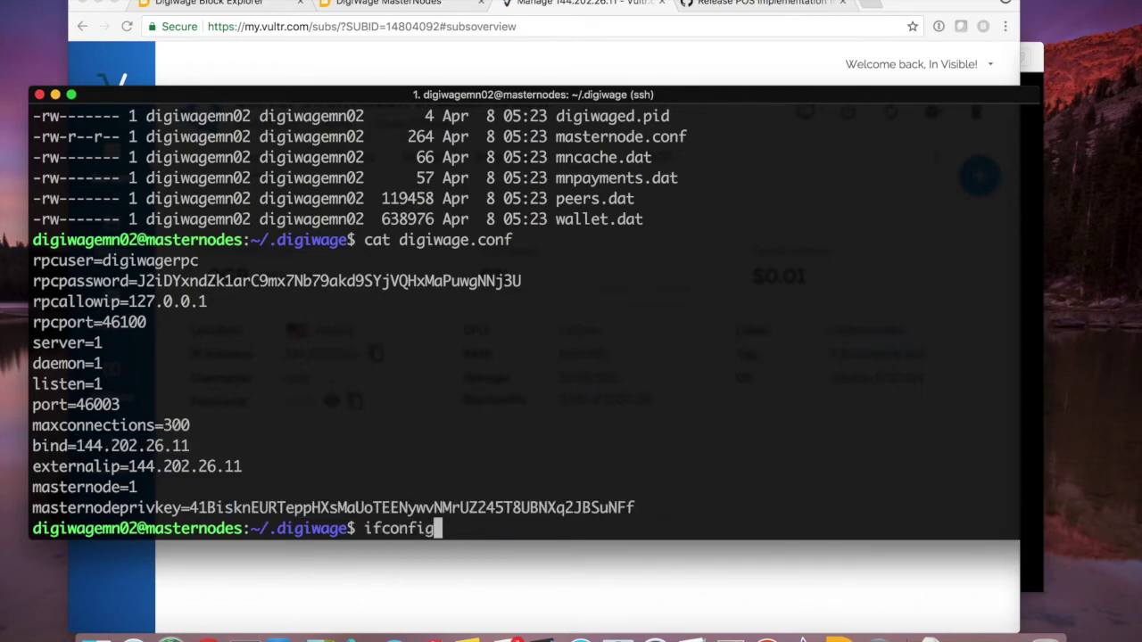
key(Return)
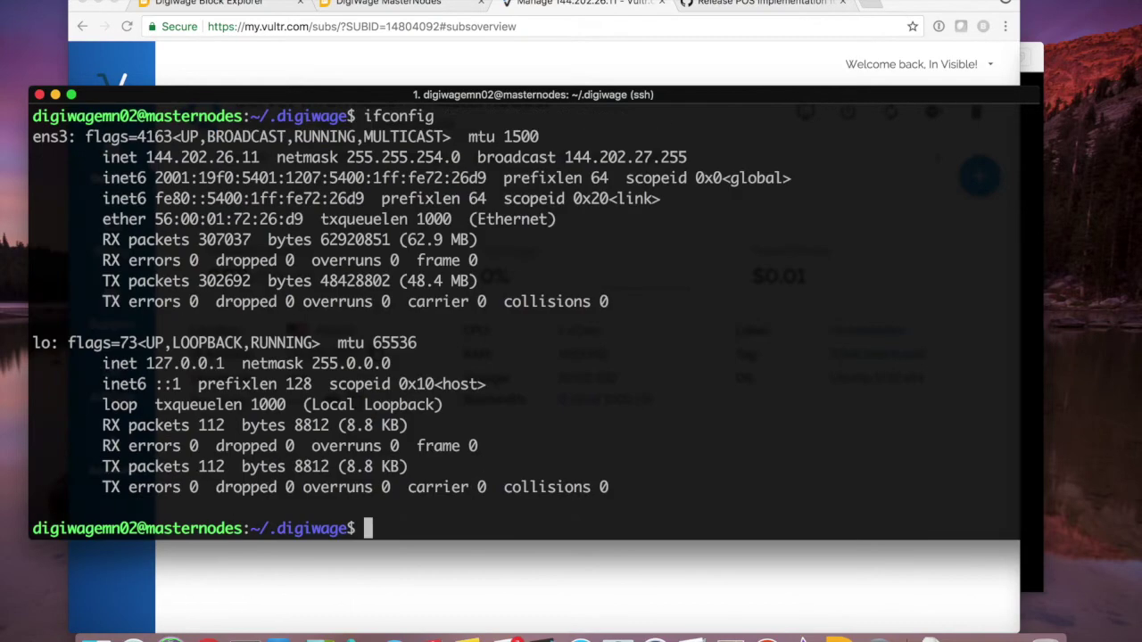
double_click(192, 156)
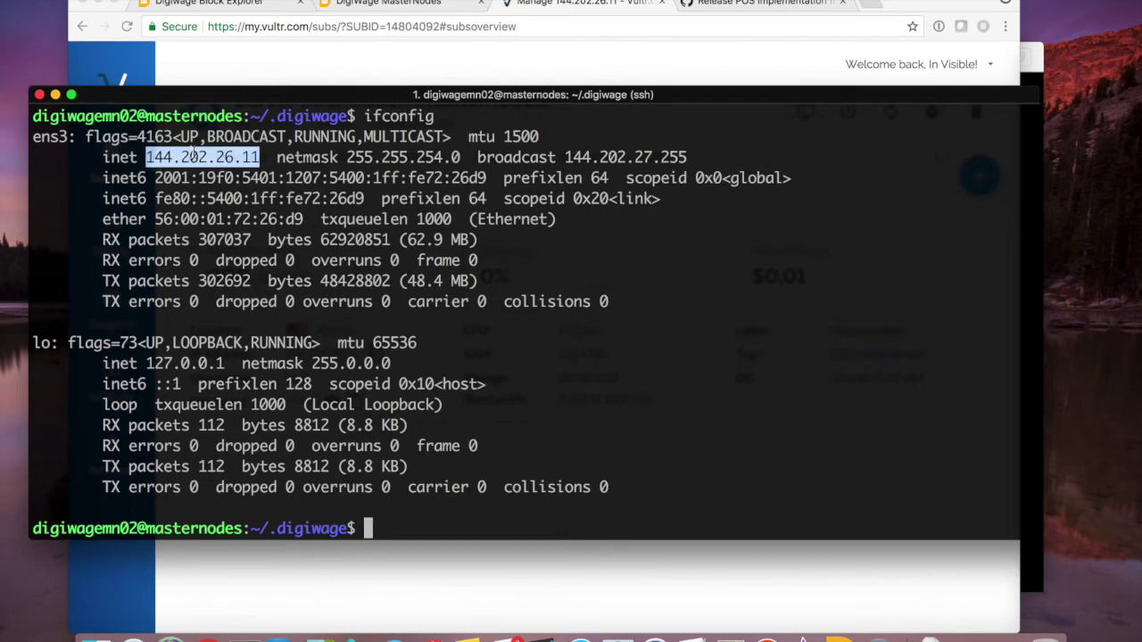
text(netstat -an | grep :46003)
key(Return)
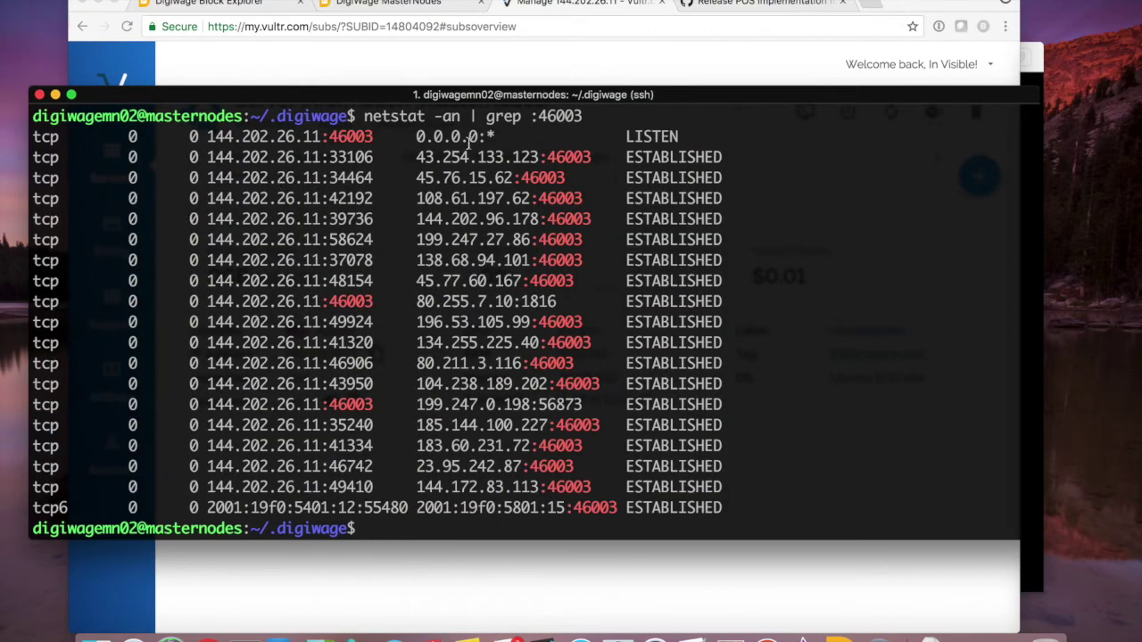
key(Up)
text(| g)
text(rep LISTEN)
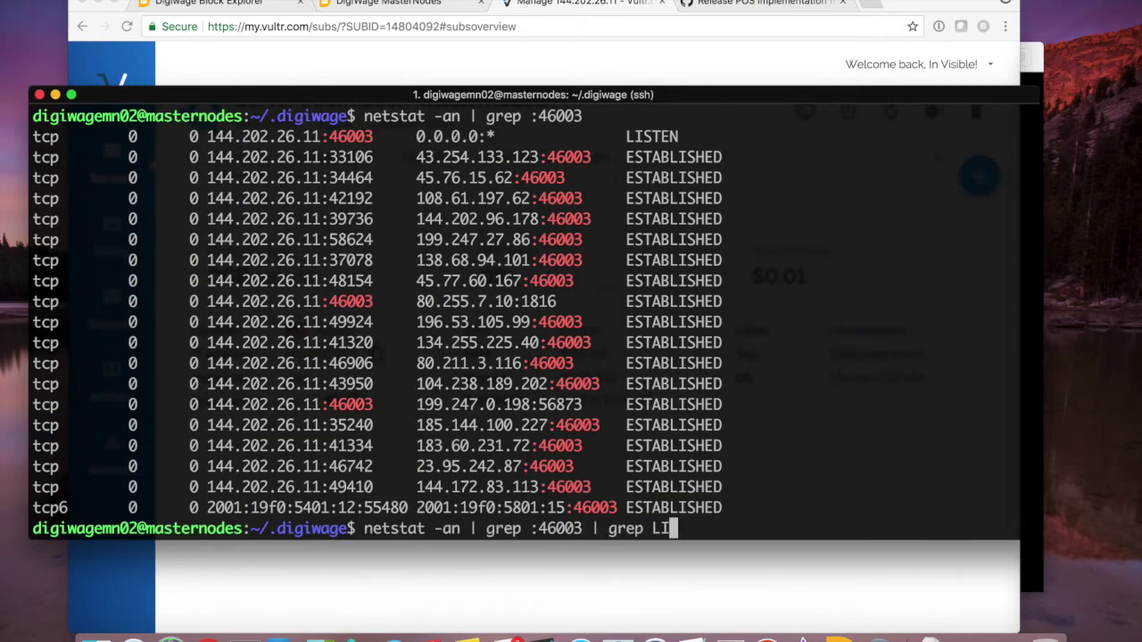
key(ctrl+l)
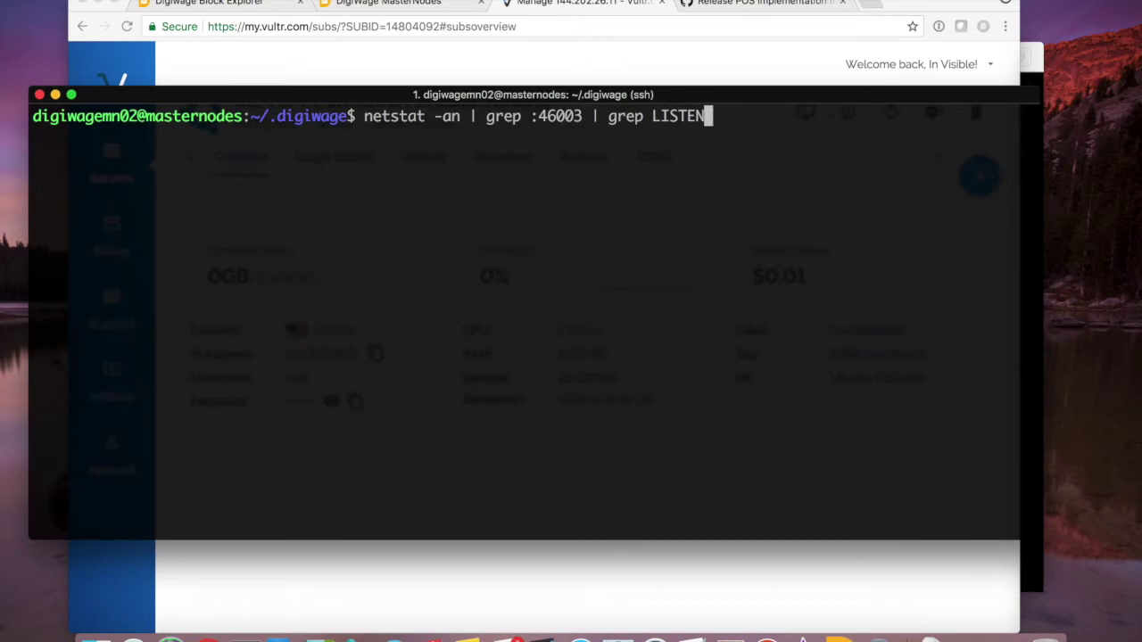
key(Return)
double_click(237, 134)
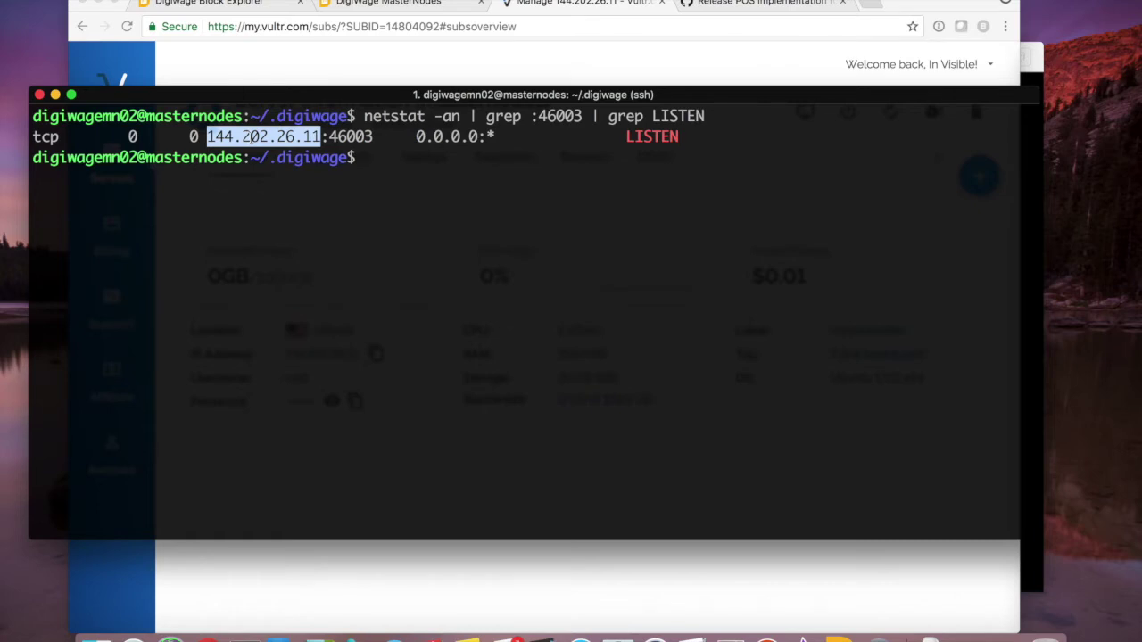
double_click(358, 135)
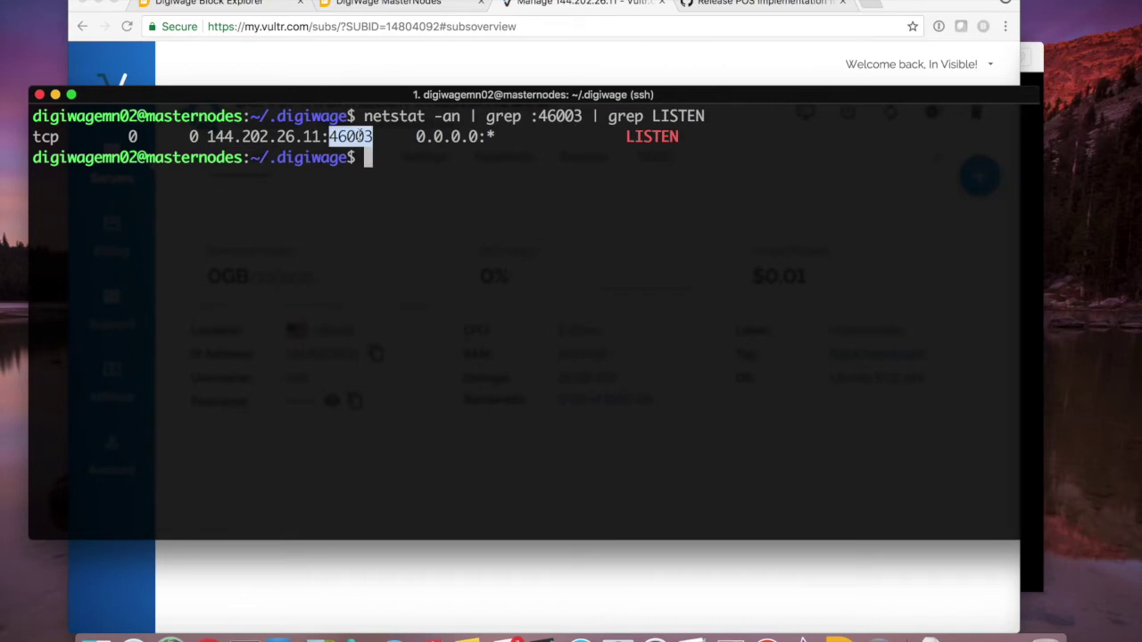
double_click(294, 136)
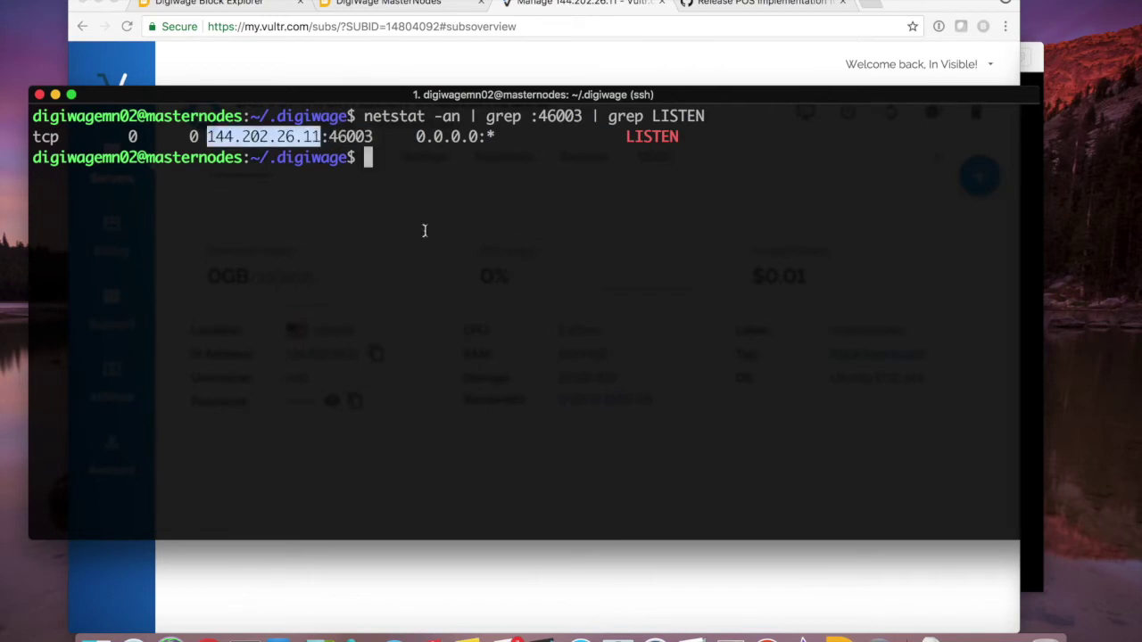
Rerun ifconfig and select the global IPv6 address 2001:19f0:5401:1207:5400:1ff:fe72:26d9
text(ifconfig)
key(Return)
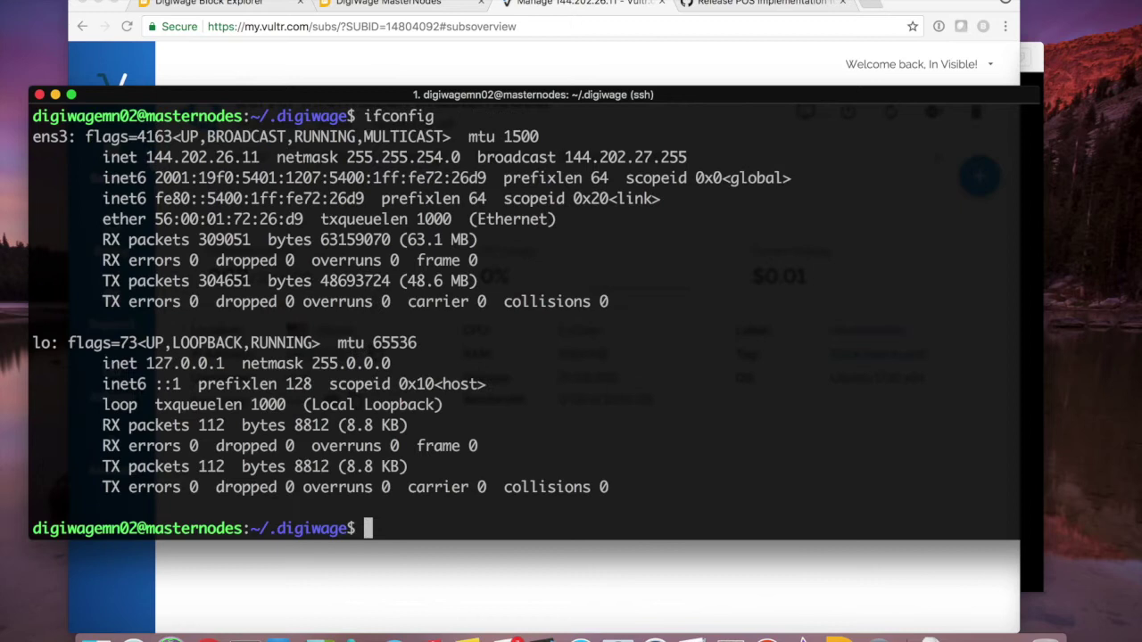
double_click(245, 178)
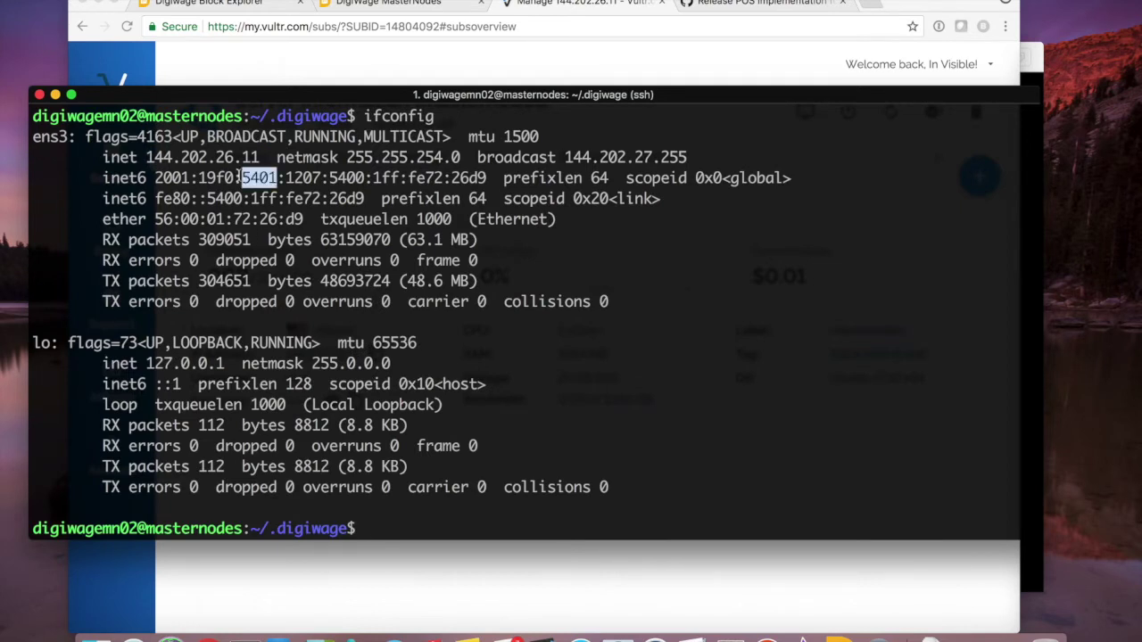
drag(157, 178, 482, 178)
click(328, 182)
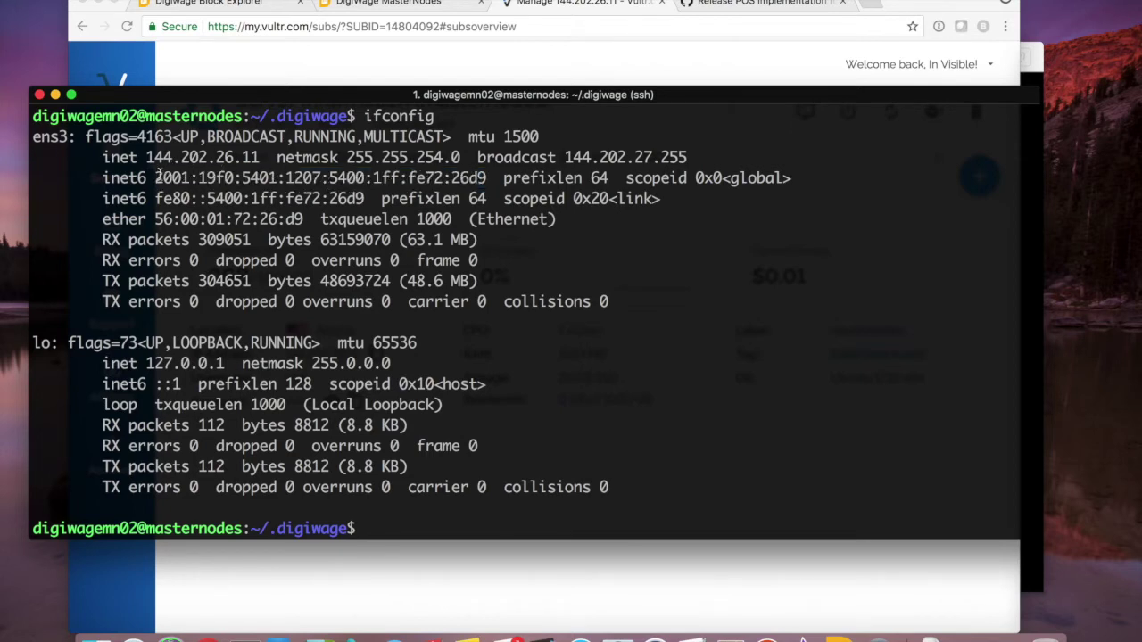
drag(157, 176, 484, 181)
key(super+c)
click(485, 181)
Open digiwage.conf in nano and change rpcport to 46101
text(nano di)
key(Tab)
text(.)
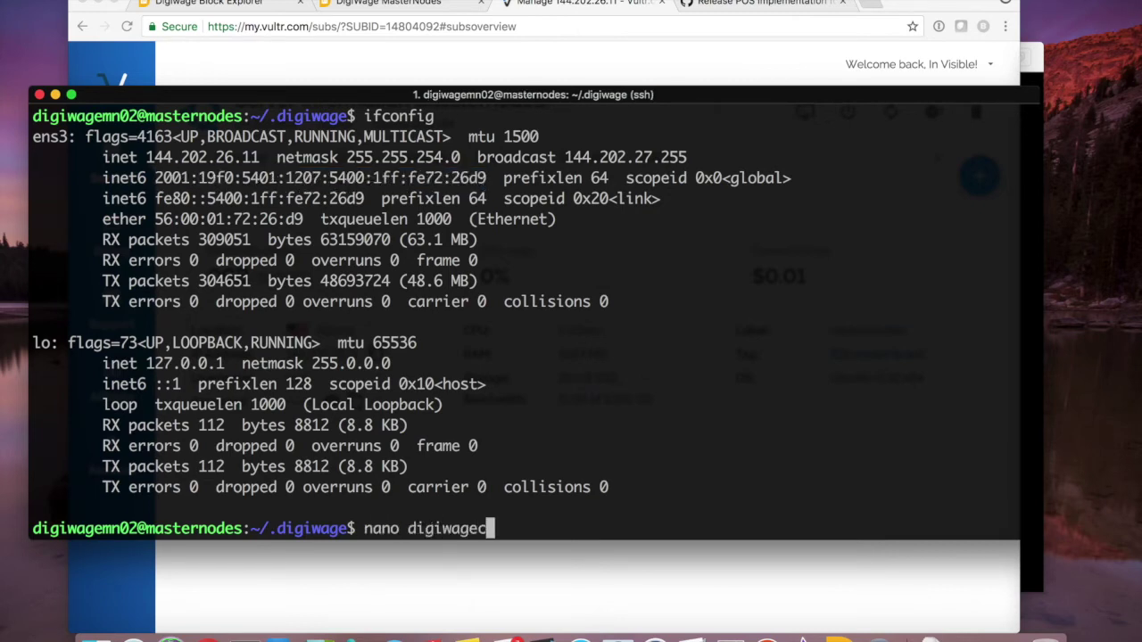
key(Tab)
key(Return)
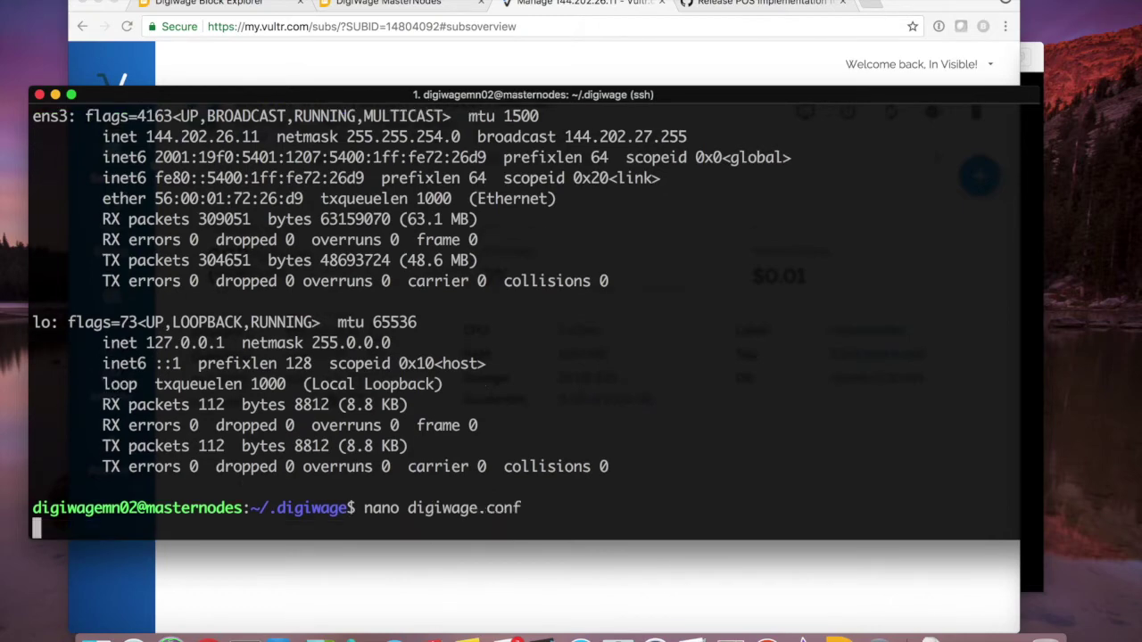
key(Down)
key(Down)
key(Down)
key(Right)
key(Right)
key(Right)
key(Right)
key(Right)
key(Right)
key(Right)
key(Right)
key(Right)
key(Right)
key(Right)
key(Right)
key(Right)
key(Right)
key(Right)
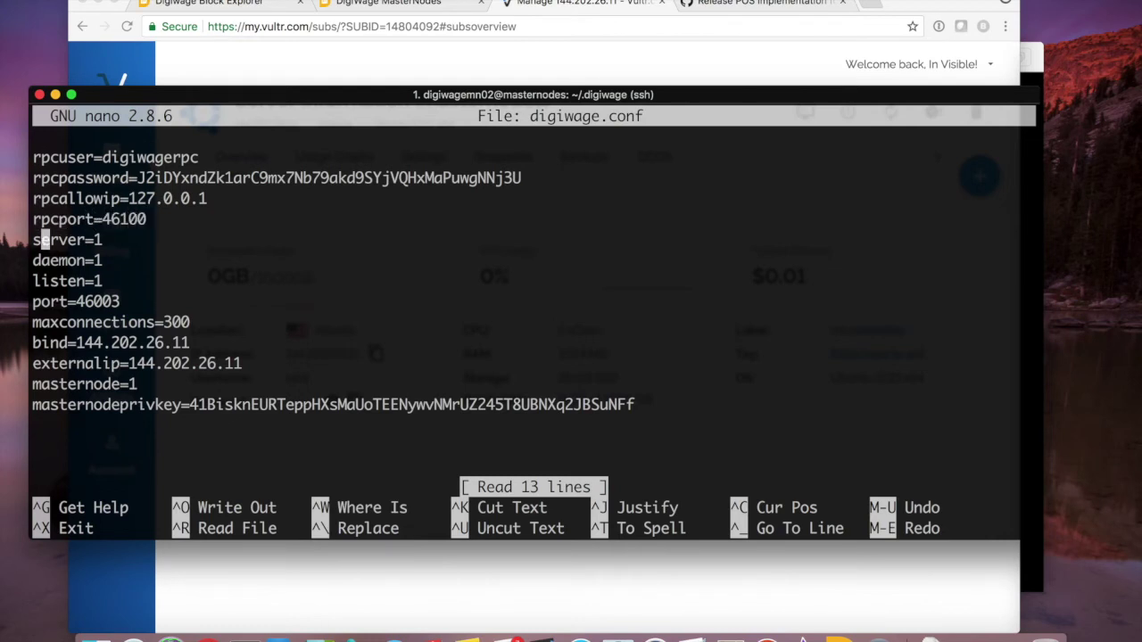
key(Left)
key(Left)
key(BackSpace)
text(1)
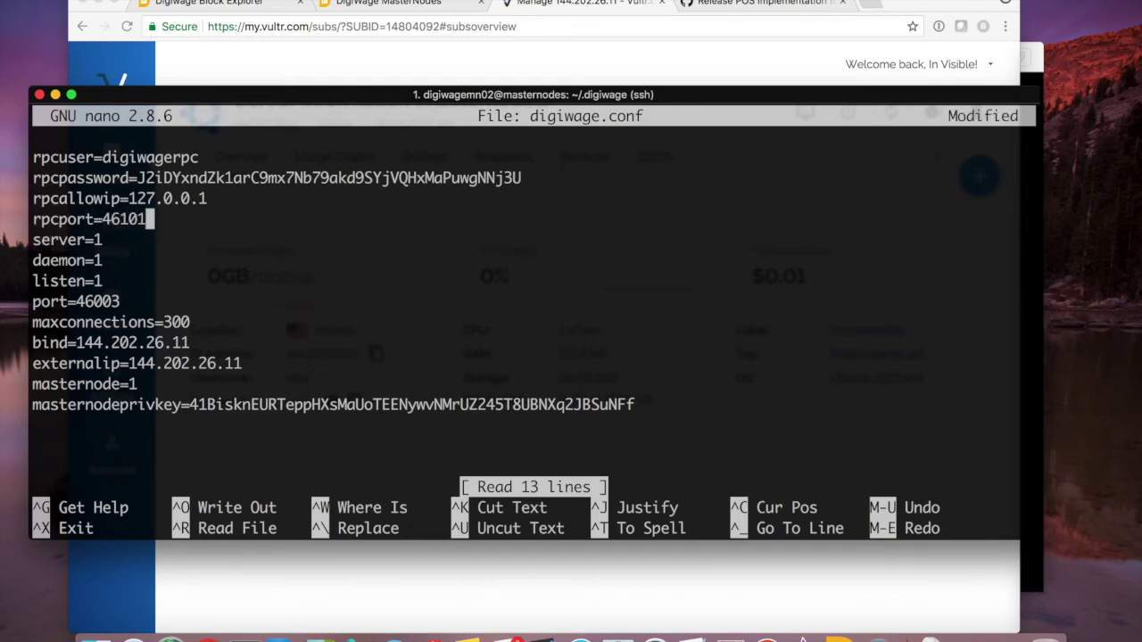
Replace the IPv4 address on the bind and externalip lines with the pasted IPv6 address
key(Down)
key(Down)
key(Down)
key(Down)
key(Down)
key(Down)
key(Right)
key(Right)
key(Right)
key(Right)
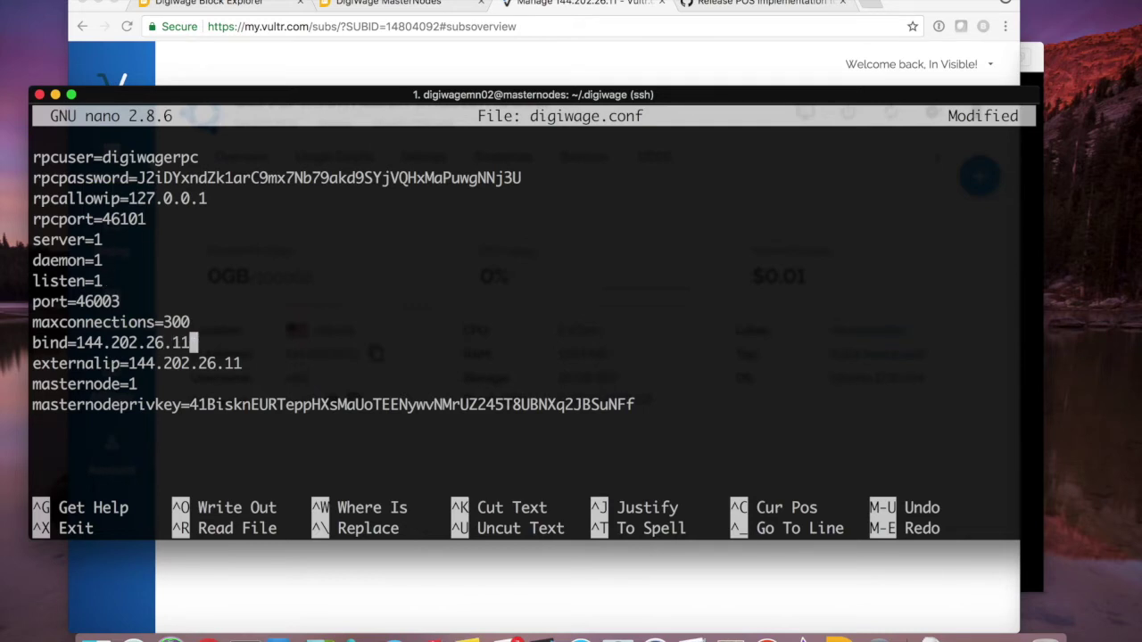
key(BackSpace)
key(BackSpace)
key(BackSpace)
key(BackSpace)
key(BackSpace)
key(BackSpace)
key(BackSpace)
key(BackSpace)
key(BackSpace)
key(BackSpace)
key(BackSpace)
key(BackSpace)
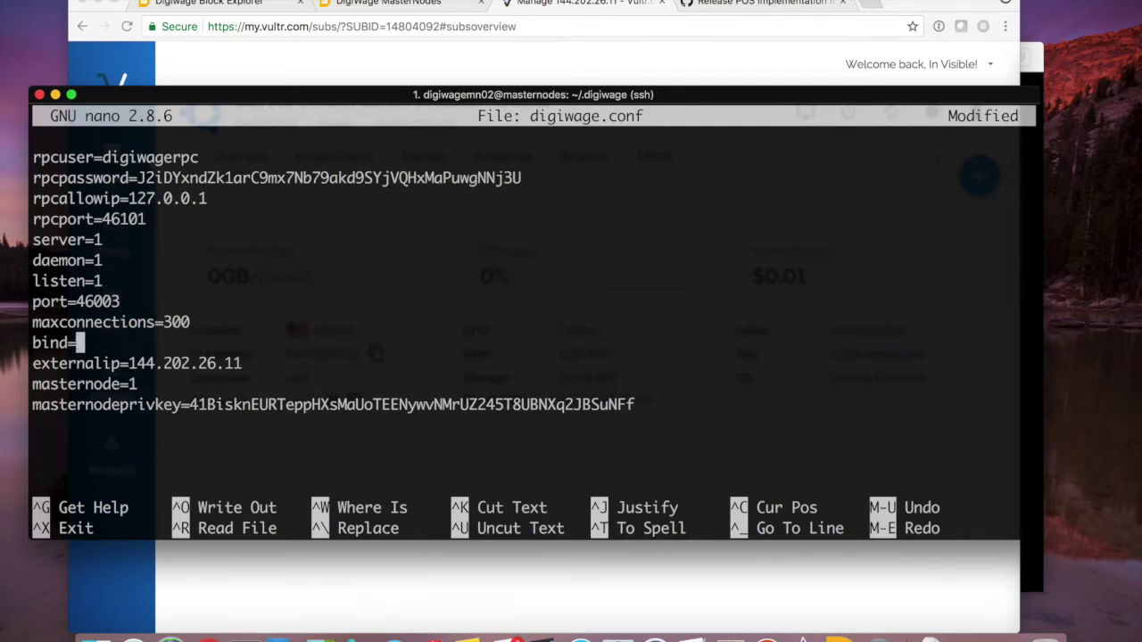
right_click(379, 263)
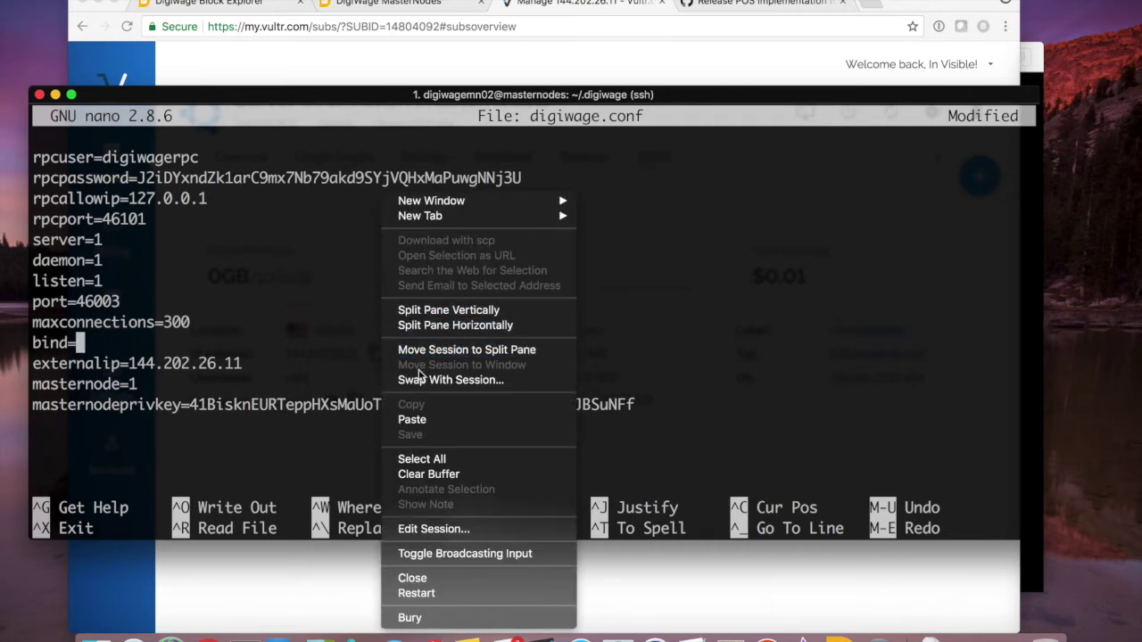
click(412, 419)
key(Down)
key(BackSpace)
key(BackSpace)
key(BackSpace)
key(BackSpace)
key(BackSpace)
key(BackSpace)
key(BackSpace)
key(BackSpace)
key(BackSpace)
key(BackSpace)
key(BackSpace)
key(BackSpace)
key(BackSpace)
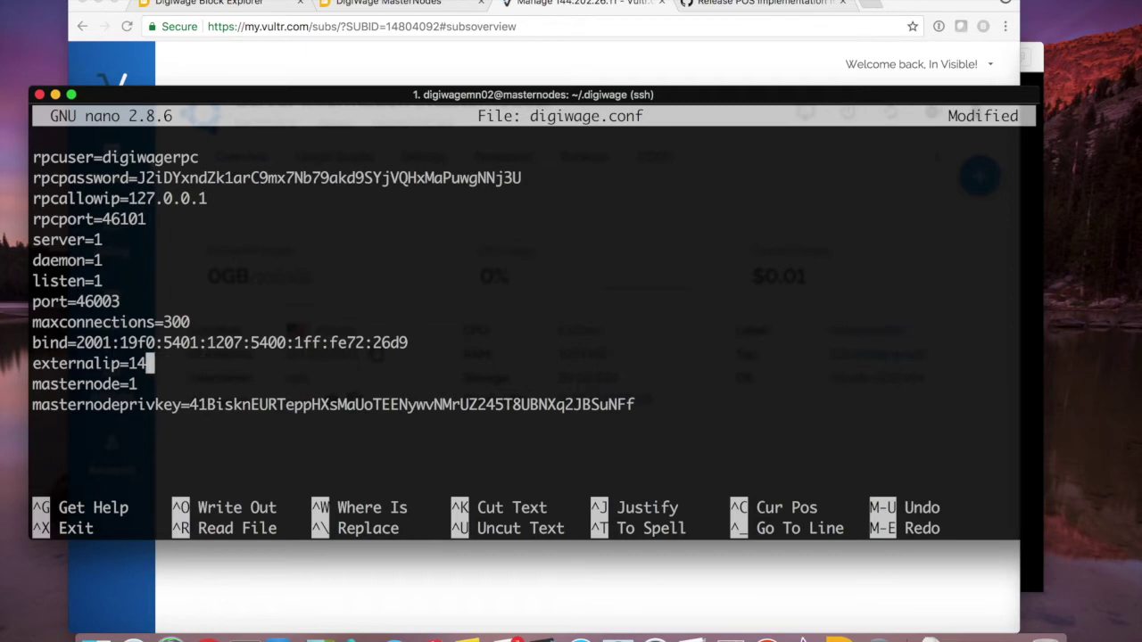
right_click(287, 323)
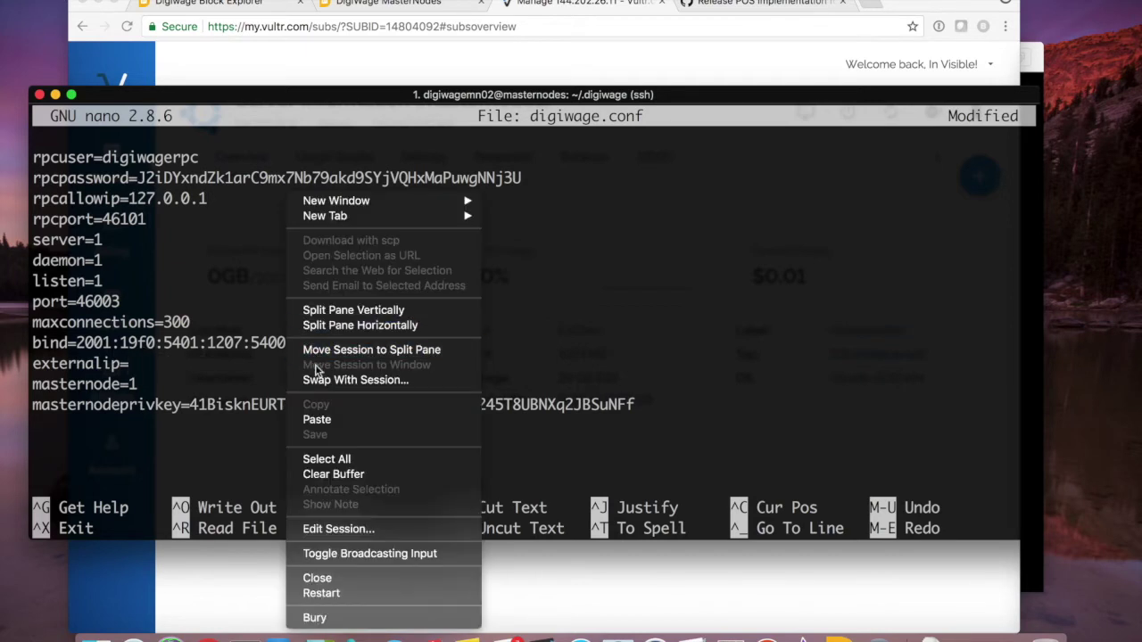
click(322, 418)
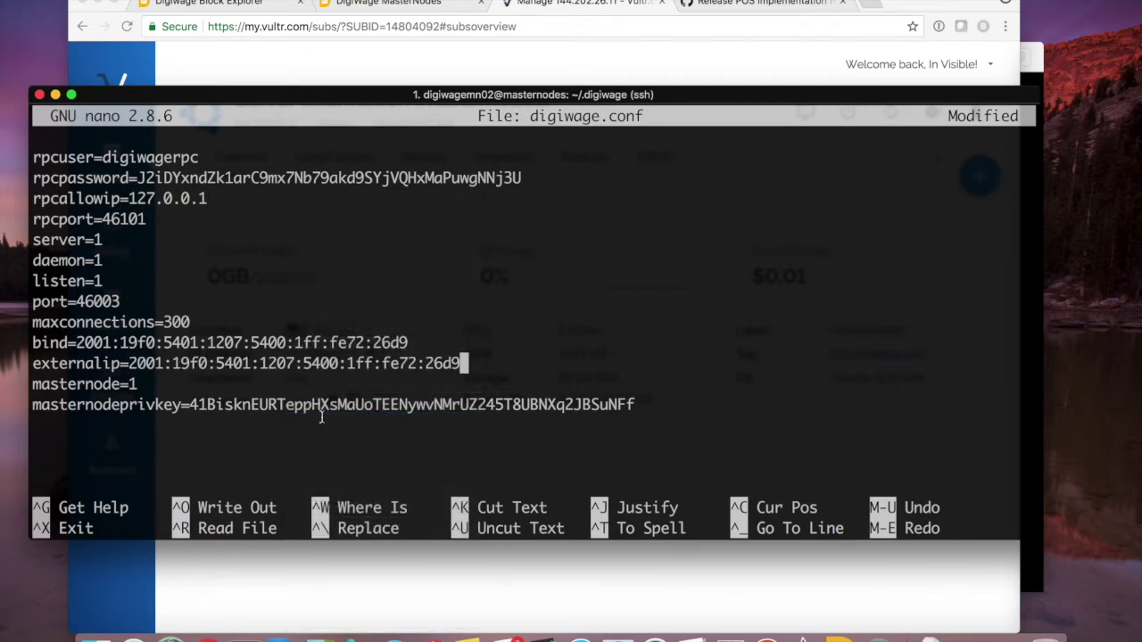
Wrap both IPv6 addresses in square brackets and start erasing the old masternodeprivkey
text(])
key(Left)
key(Left)
key(Left)
key(Left)
key(Left)
key(Left)
key(Left)
key(Left)
key(Left)
key(Left)
key(Left)
key(Left)
key(Left)
key(Left)
key(Left)
key(Left)
key(Left)
key(Left)
key(Left)
key(Left)
key(Left)
key(Left)
key(Left)
key(Left)
key(Left)
key(Left)
key(Left)
key(Left)
key(Left)
key(Left)
key(Left)
key(Left)
key(Left)
key(Left)
key(Left)
text([)
key(Up)
key(Left)
key(Left)
key(Left)
key(Left)
key(Left)
key(Left)
key(Left)
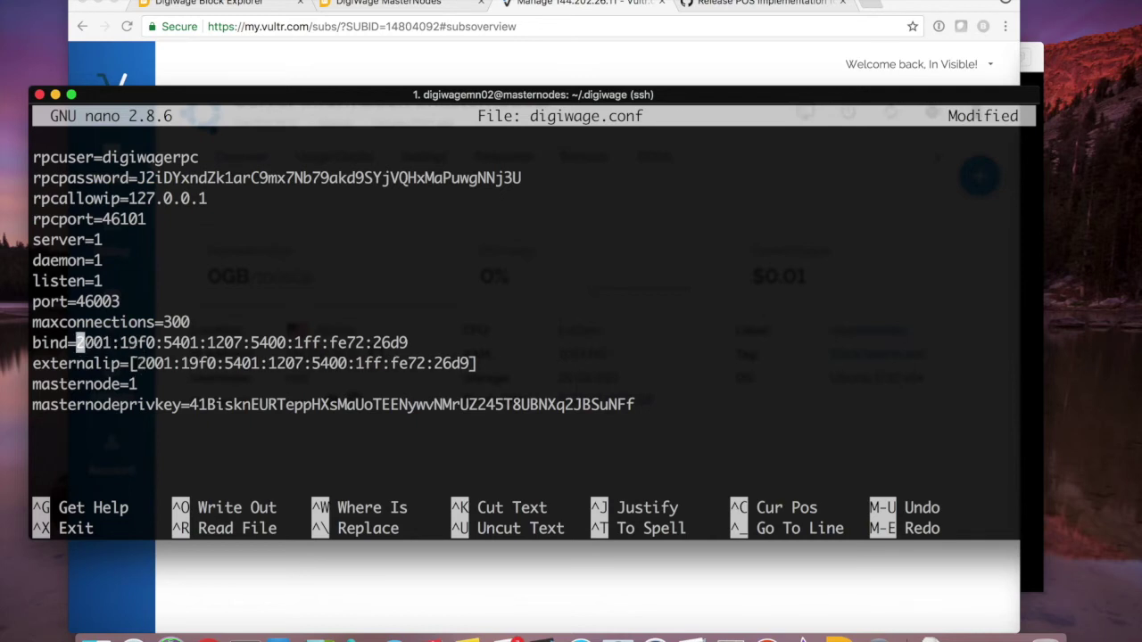
text([)
key(Right)
key(Right)
key(Right)
key(Right)
key(Right)
key(Right)
key(Right)
key(Right)
key(Right)
key(Right)
key(Right)
key(Right)
key(Right)
key(Right)
key(Right)
key(Right)
key(Right)
key(Right)
key(Right)
key(Right)
key(Right)
key(Right)
key(Right)
key(Right)
key(Right)
key(Right)
key(Right)
key(Right)
key(Right)
key(Right)
key(Right)
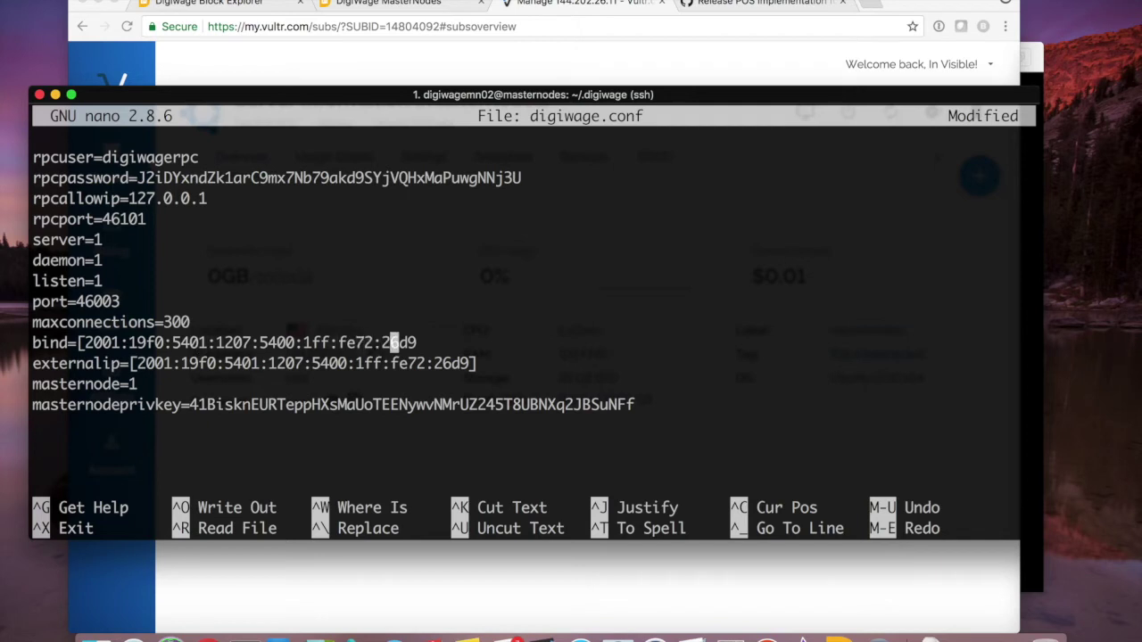
key(Right)
key(Right)
key(Right)
key(Right)
key(Left)
text(]:46003)
key(BackSpace)
key(BackSpace)
key(BackSpace)
key(BackSpace)
key(BackSpace)
key(BackSpace)
key(Left)
key(Left)
key(Down)
key(Down)
key(Down)
key(Right)
key(Right)
key(Right)
key(Right)
key(Right)
key(Right)
key(Right)
key(Right)
key(Right)
key(Right)
key(Right)
key(Right)
key(Right)
key(Right)
key(Right)
key(Right)
key(Right)
key(Right)
key(Right)
key(Right)
key(Right)
key(Right)
key(Right)
key(Right)
key(Right)
key(BackSpace)
key(BackSpace)
key(BackSpace)
key(BackSpace)
key(BackSpace)
key(BackSpace)
key(BackSpace)
key(BackSpace)
key(BackSpace)
key(BackSpace)
key(BackSpace)
key(BackSpace)
key(BackSpace)
key(BackSpace)
key(BackSpace)
key(BackSpace)
key(BackSpace)
key(BackSpace)
key(BackSpace)
key(BackSpace)
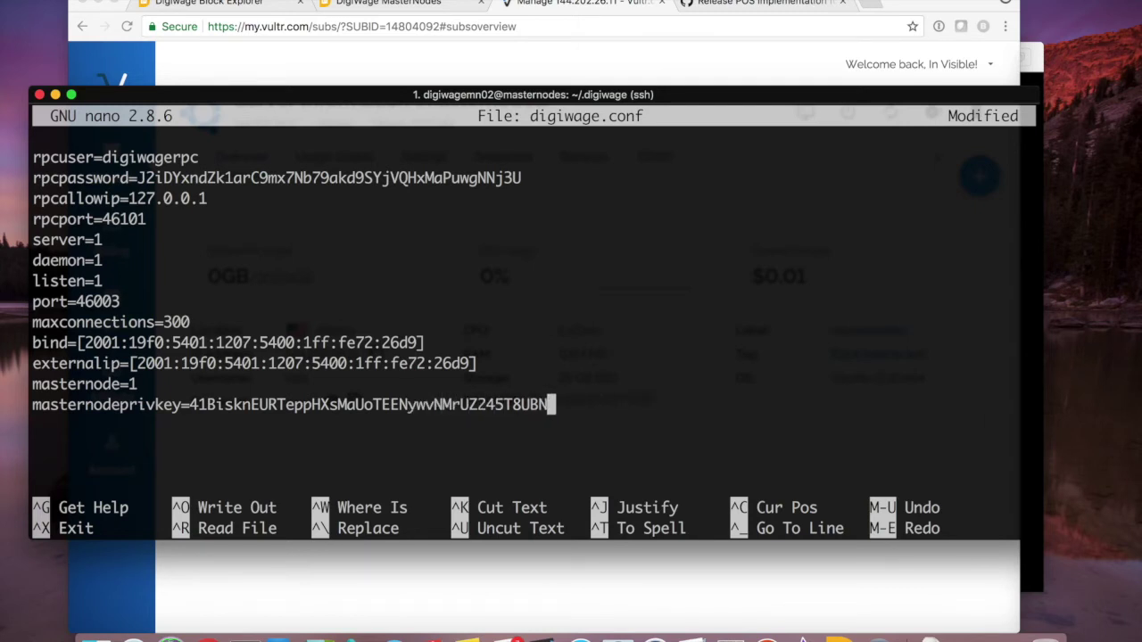
key(BackSpace)
key(BackSpace)
key(BackSpace)
key(BackSpace)
key(BackSpace)
key(BackSpace)
key(BackSpace)
key(BackSpace)
key(BackSpace)
key(BackSpace)
key(BackSpace)
key(BackSpace)
key(BackSpace)
key(BackSpace)
key(BackSpace)
key(BackSpace)
key(BackSpace)
key(BackSpace)
key(BackSpace)
key(BackSpace)
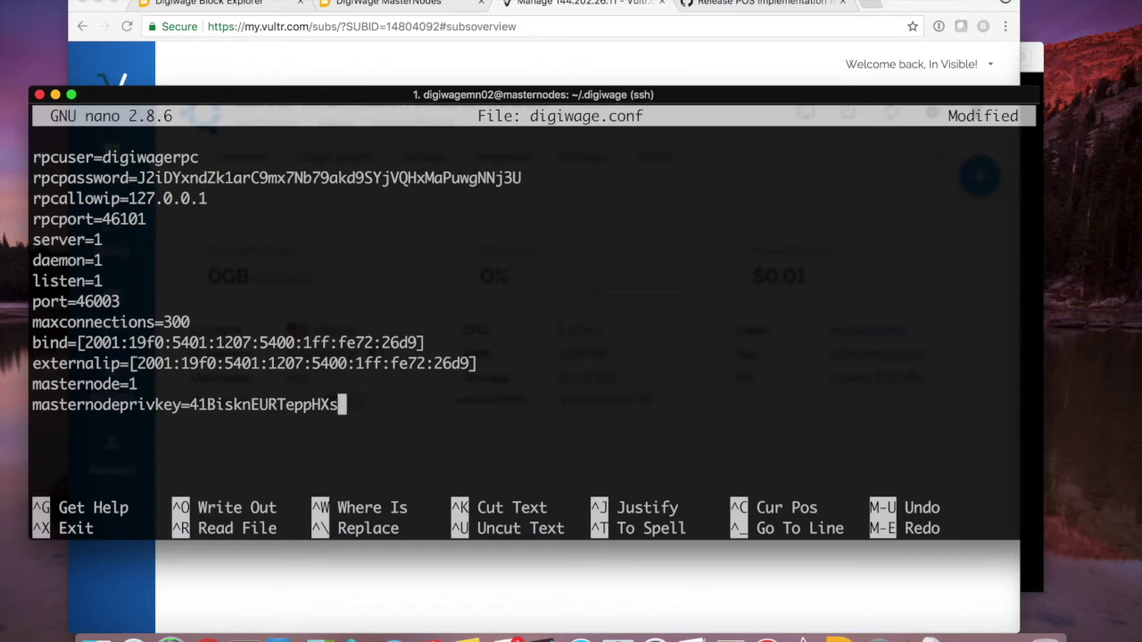
key(BackSpace)
key(BackSpace)
key(BackSpace)
key(BackSpace)
key(BackSpace)
key(BackSpace)
key(BackSpace)
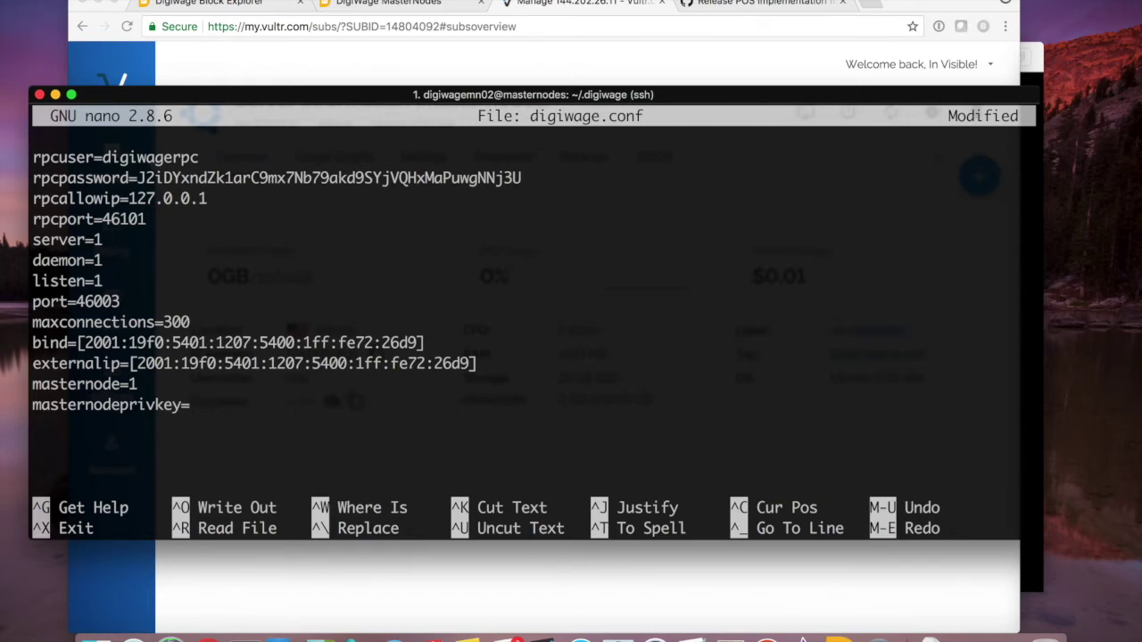
Paste the MN02 genkey from the notes after masternodeprivkey= in digiwage.conf
key(super+Tab)
drag(970, 205, 826, 164)
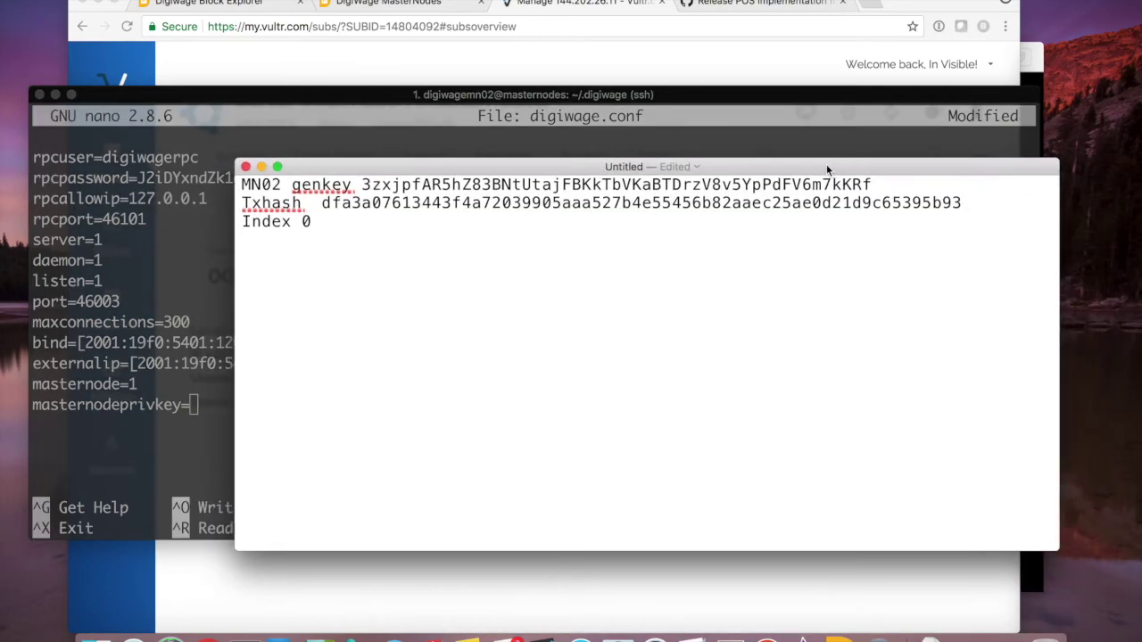
double_click(685, 189)
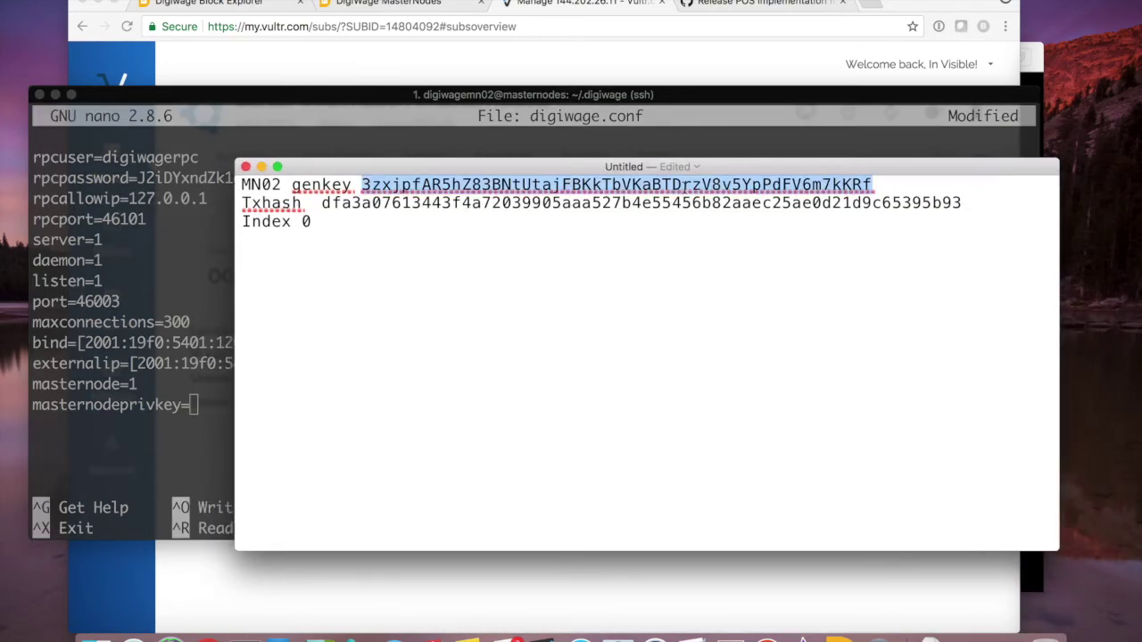
key(super+Tab)
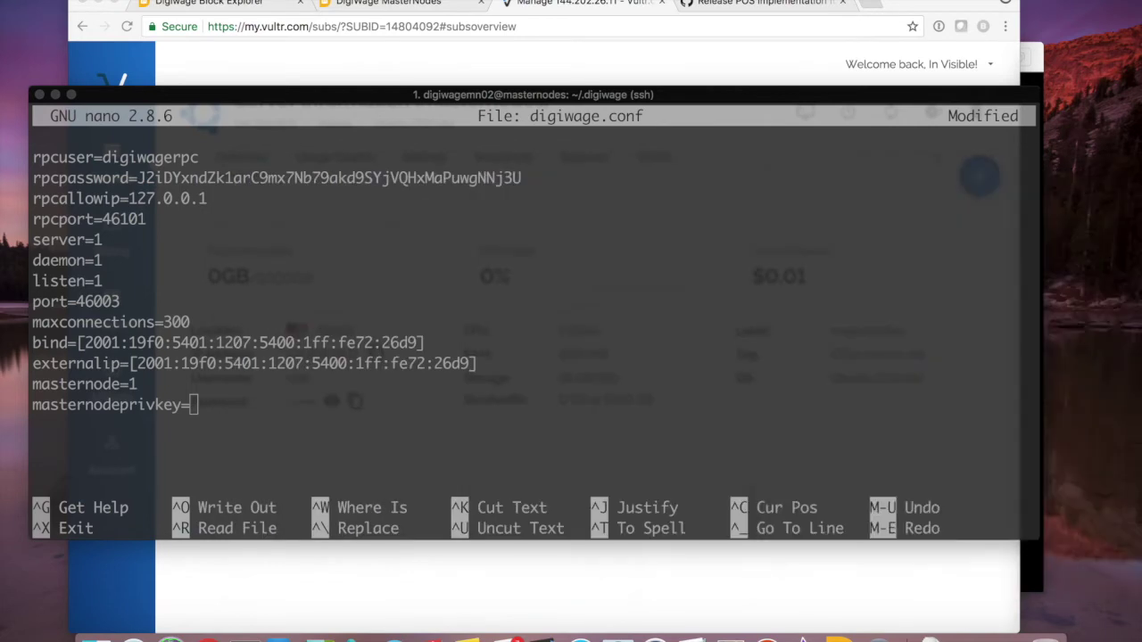
right_click(387, 359)
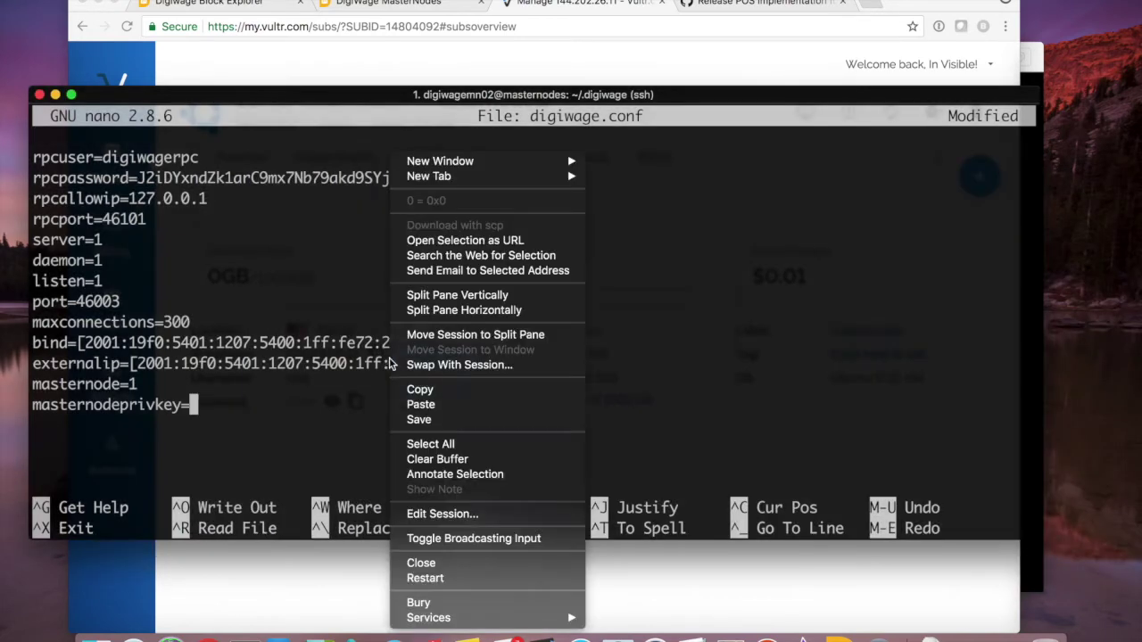
click(279, 411)
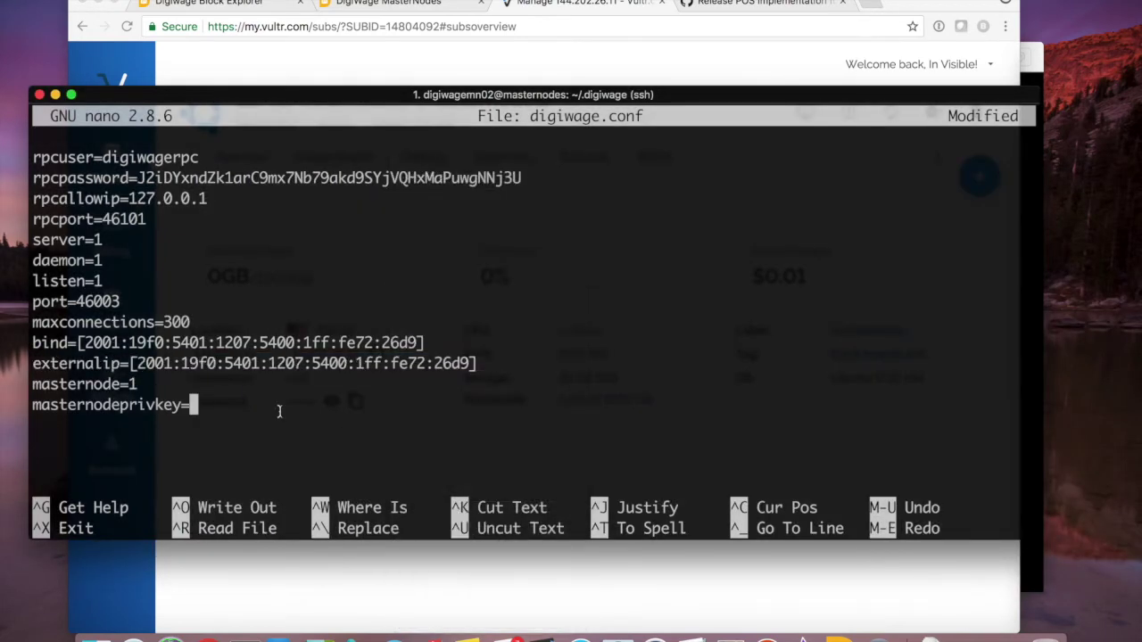
right_click(284, 411)
click(303, 421)
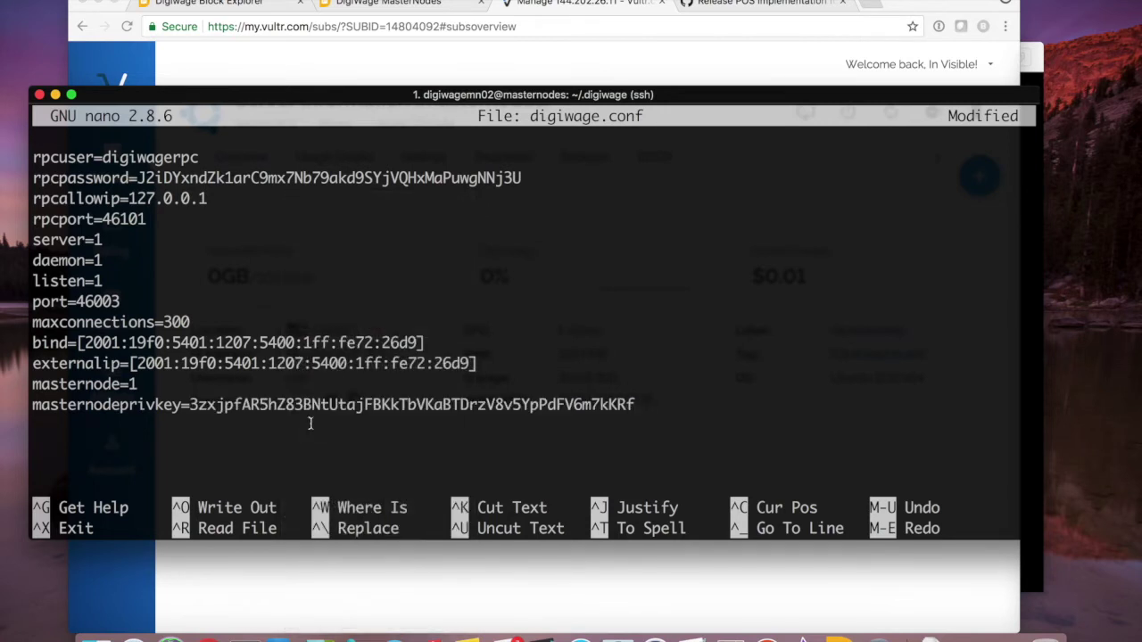
Save digiwage.conf, exit the editor and print the file with cat digiwage.conf
key(ctrl+o)
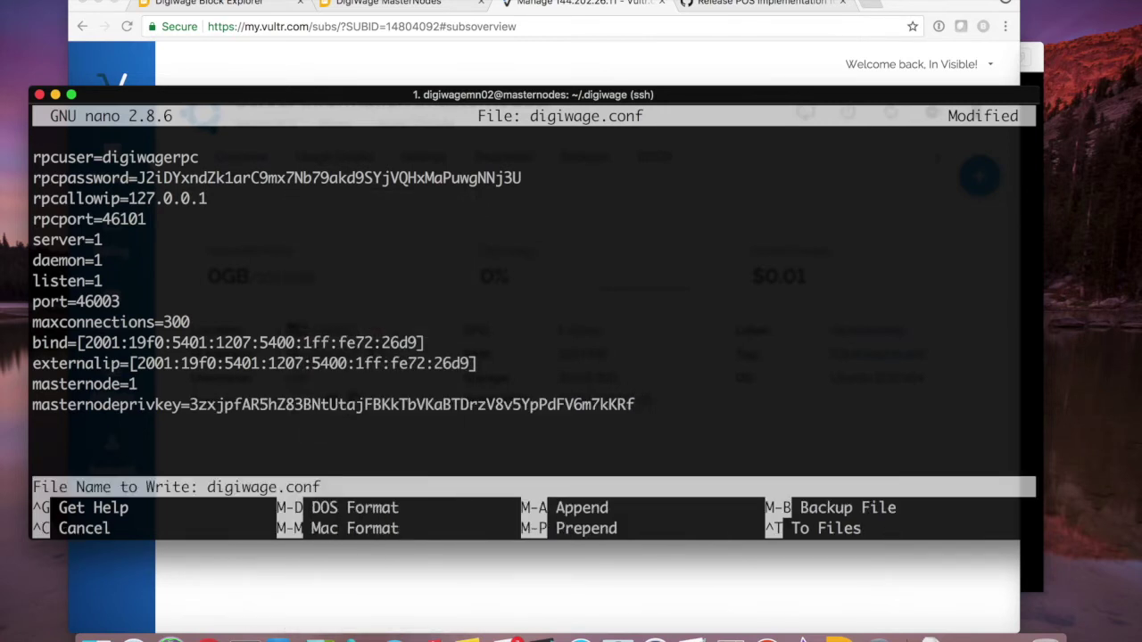
key(Return)
key(ctrl+x)
text(cat digiwage.conf)
key(Return)
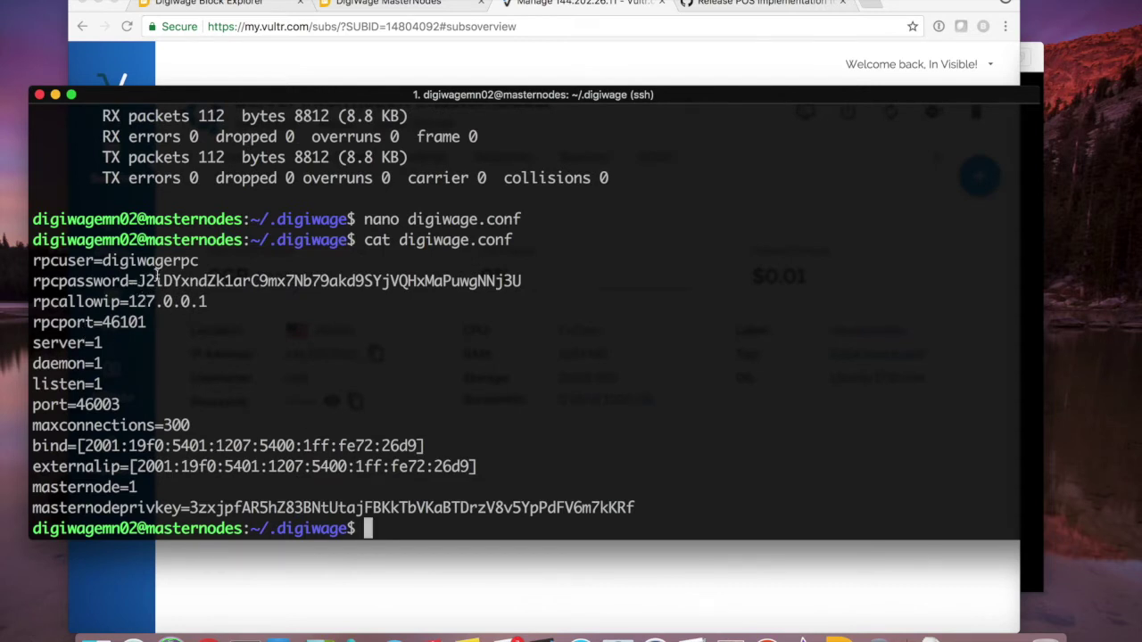
Check the rpcuser, rpcpassword and rpcport 46101 values in the printed digiwage.conf
double_click(146, 260)
double_click(184, 281)
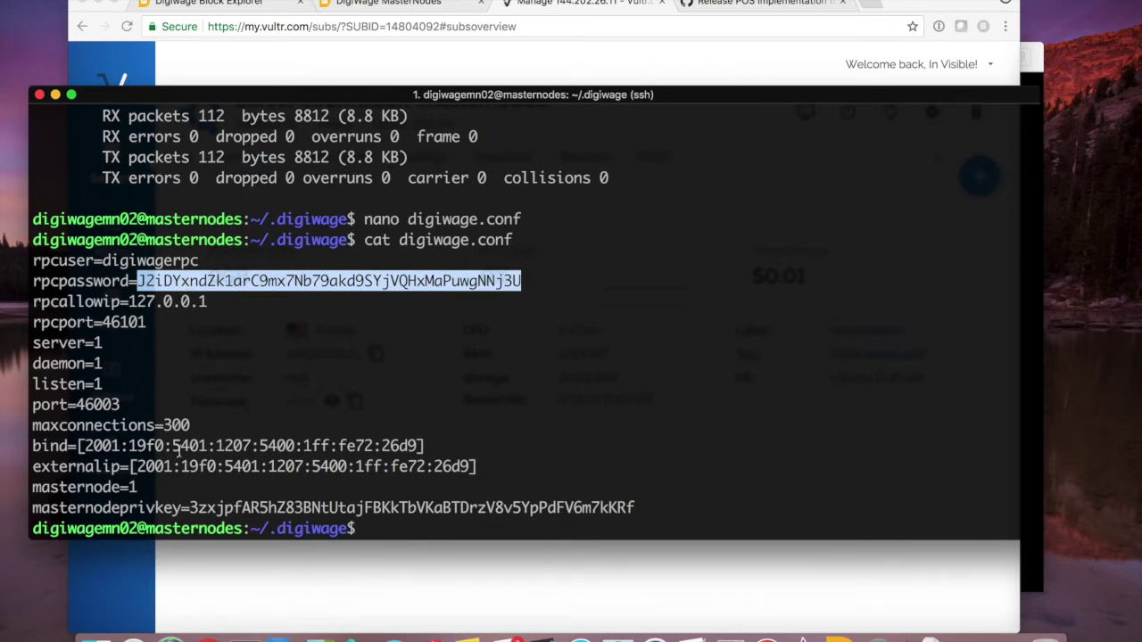
double_click(132, 323)
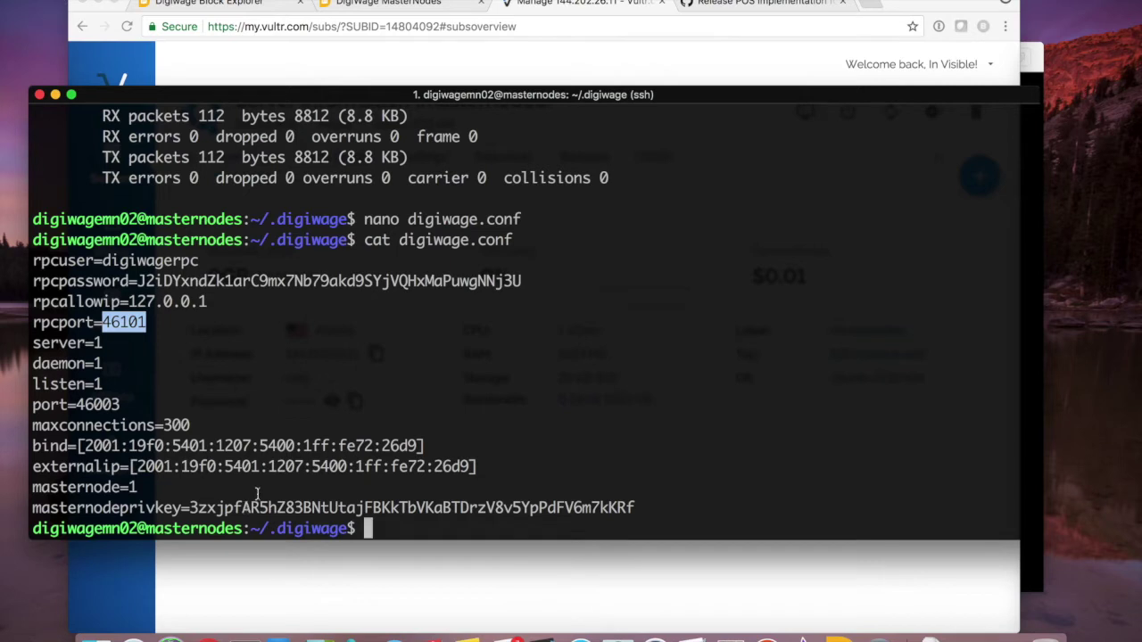
click(359, 398)
Start the DigiWage daemon with digiwaged
text(digiwaged)
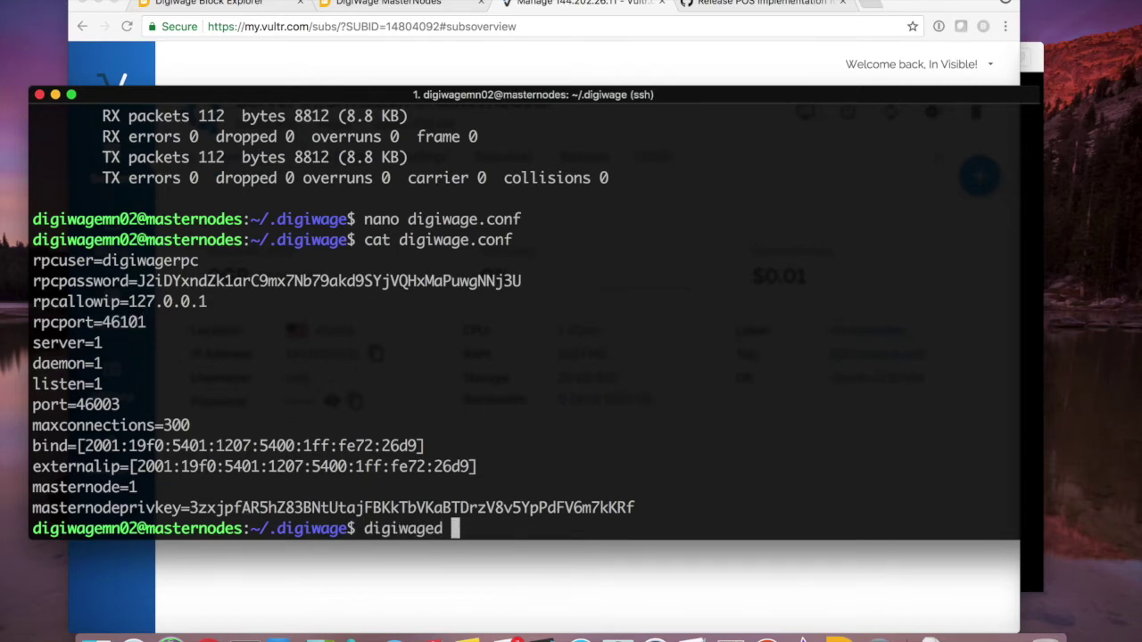
key(Return)
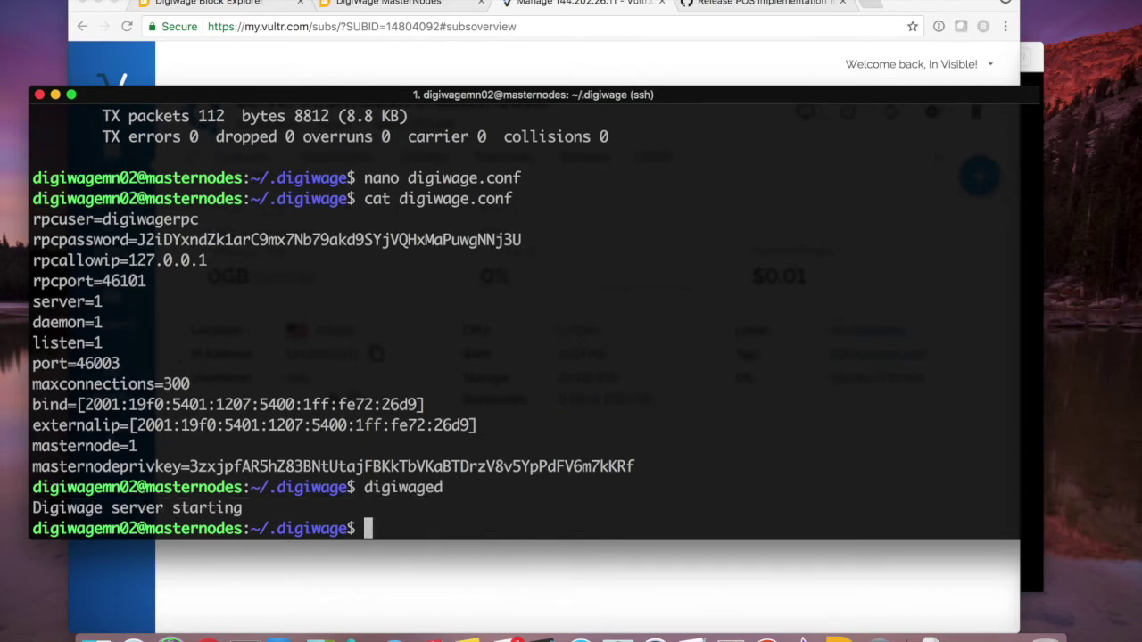
key(Return)
key(Return)
key(Return)
Rerun the netstat check confirming port 46003 listens on IPv4 and IPv6, then type tail -f debug.log
key(Up)
key(Up)
key(Up)
key(Up)
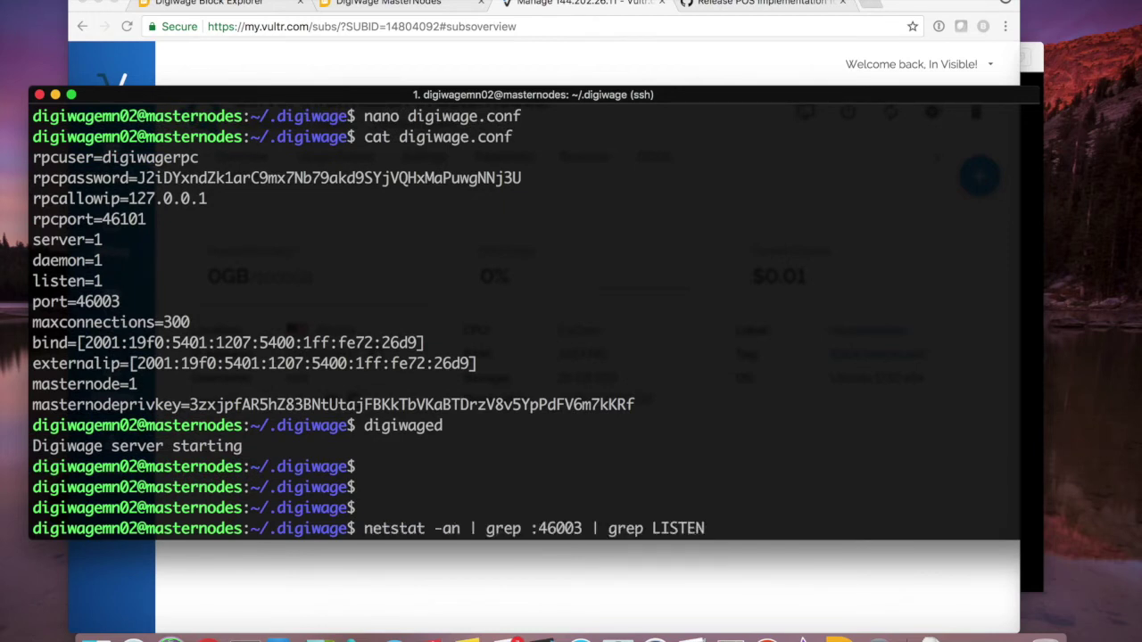
key(Return)
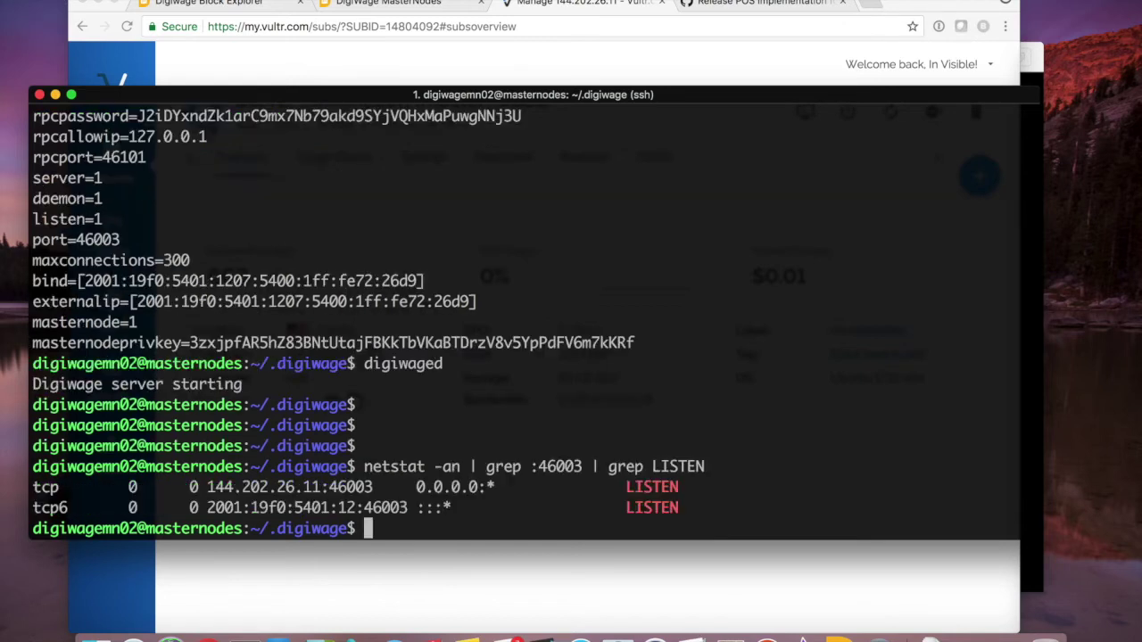
double_click(264, 487)
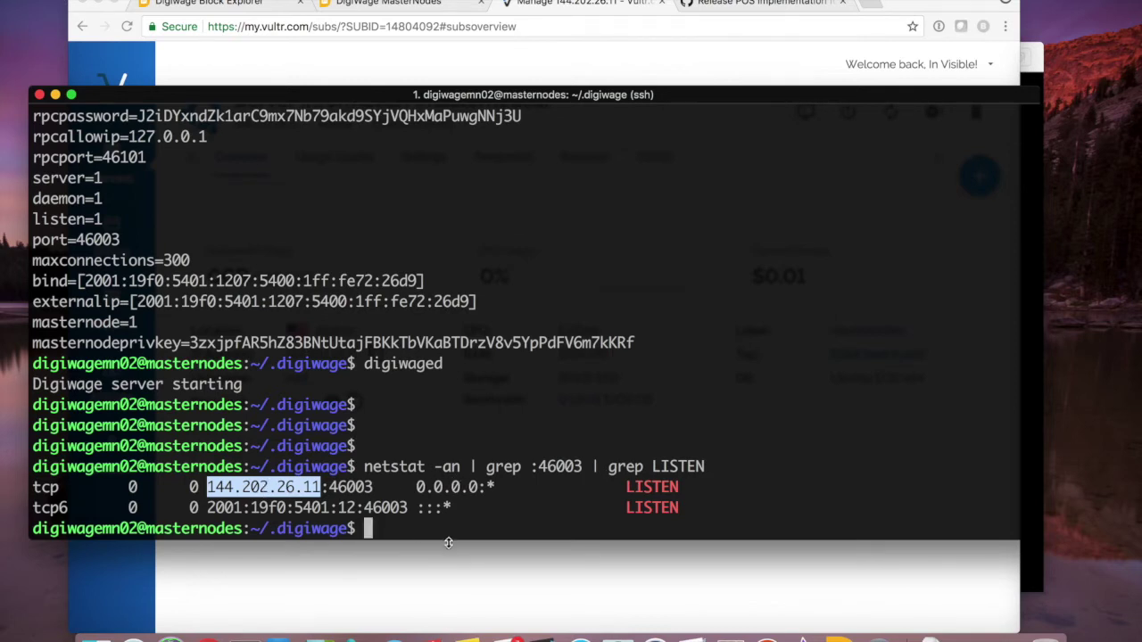
double_click(311, 507)
click(399, 485)
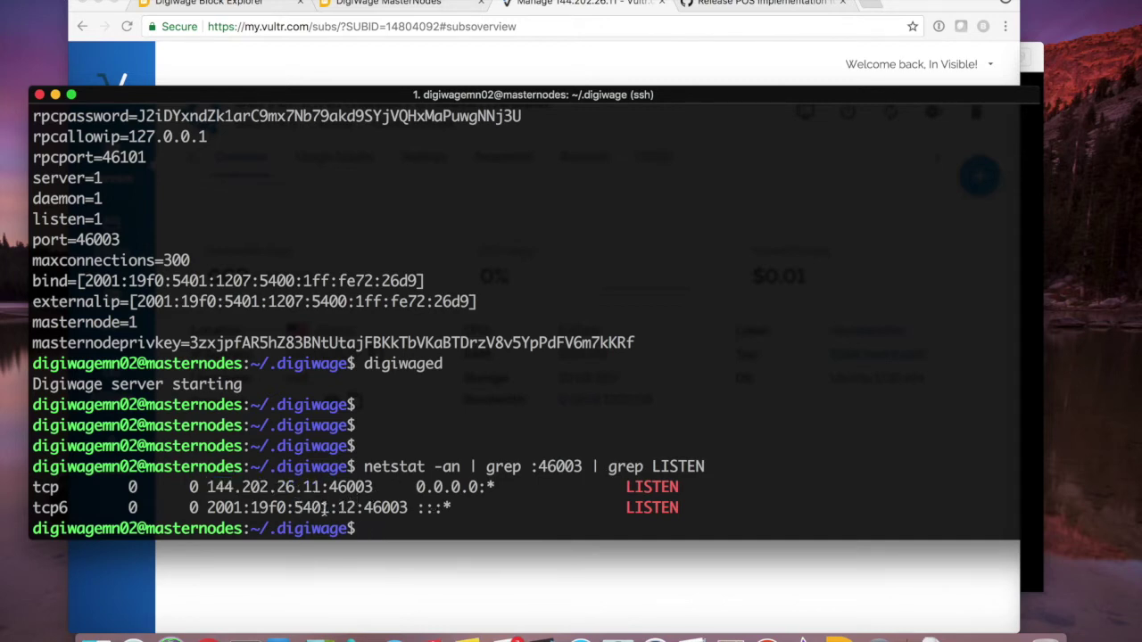
drag(209, 507, 355, 507)
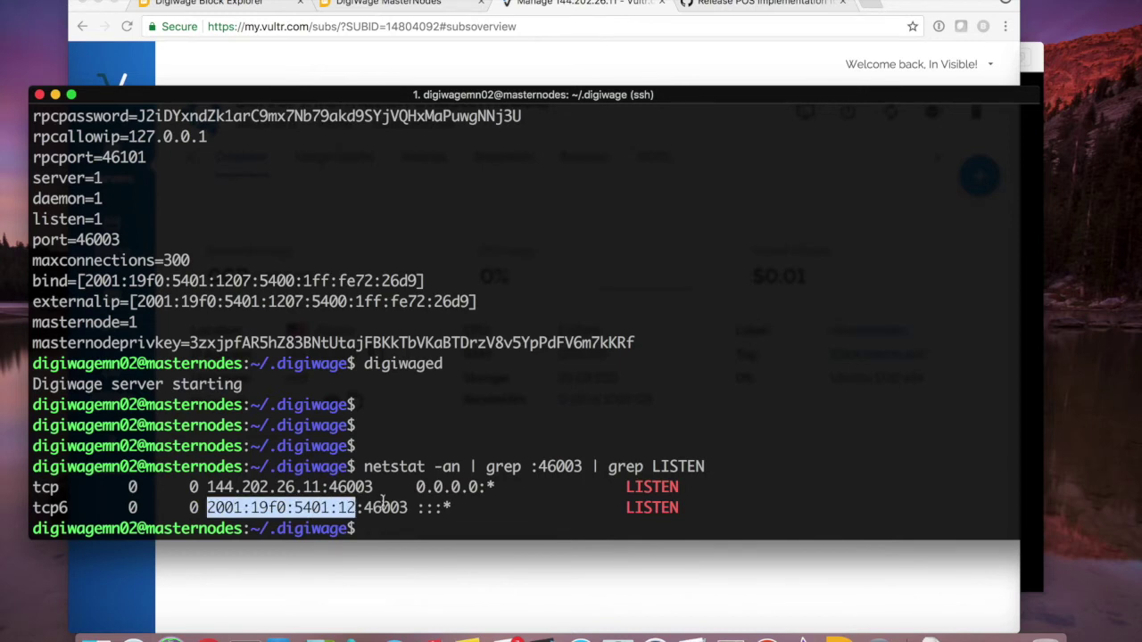
click(416, 463)
text(tail -f debug.log)
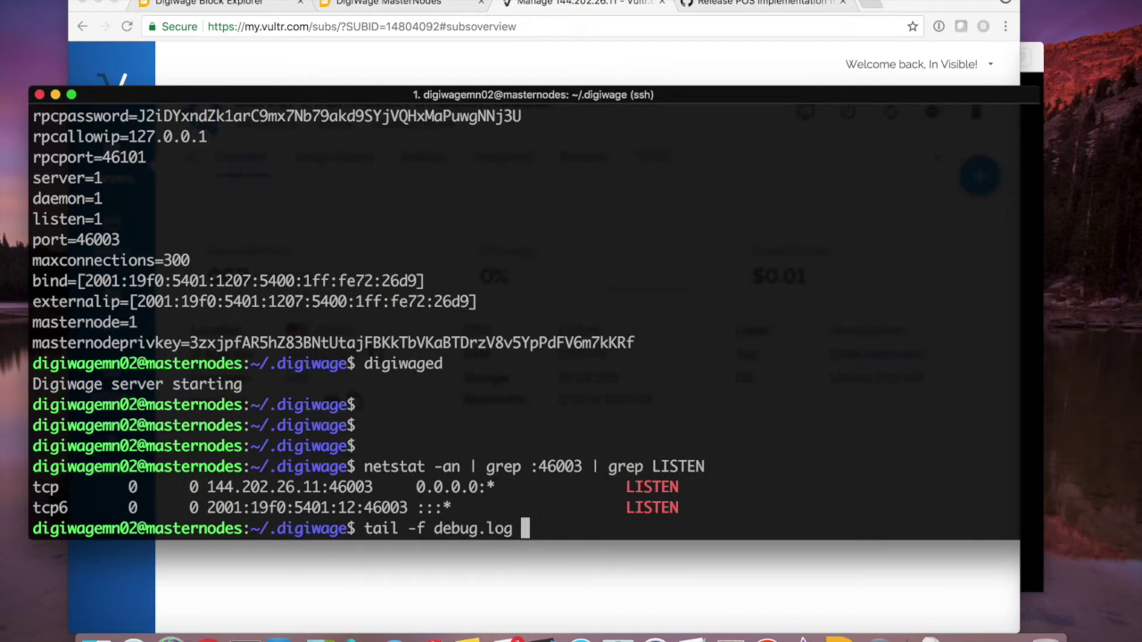
Run whoami, then follow the node's debug.log with tail -f in a resized terminal
key(ctrl+u)
text(whoami)
key(Return)
text(tail -f debug.log)
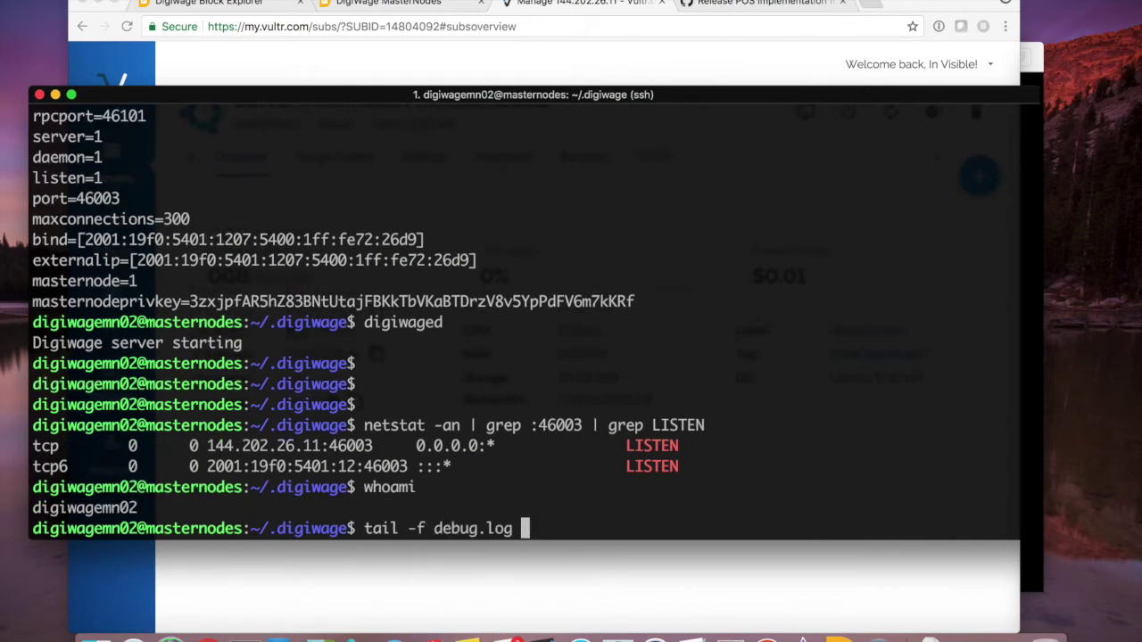
key(Return)
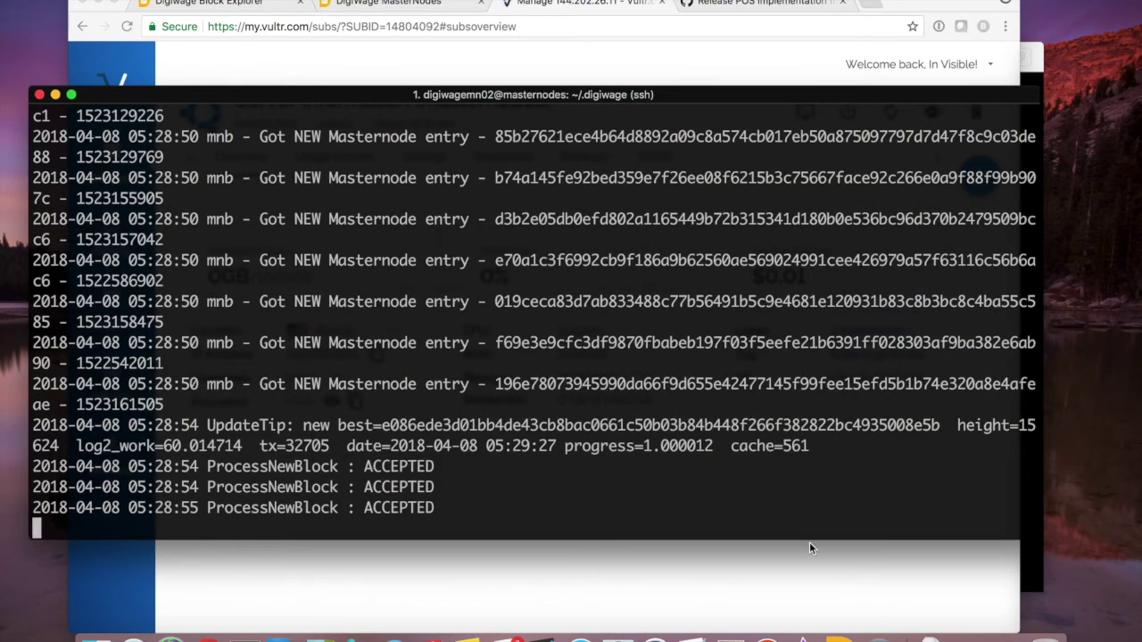
drag(1020, 539, 1124, 495)
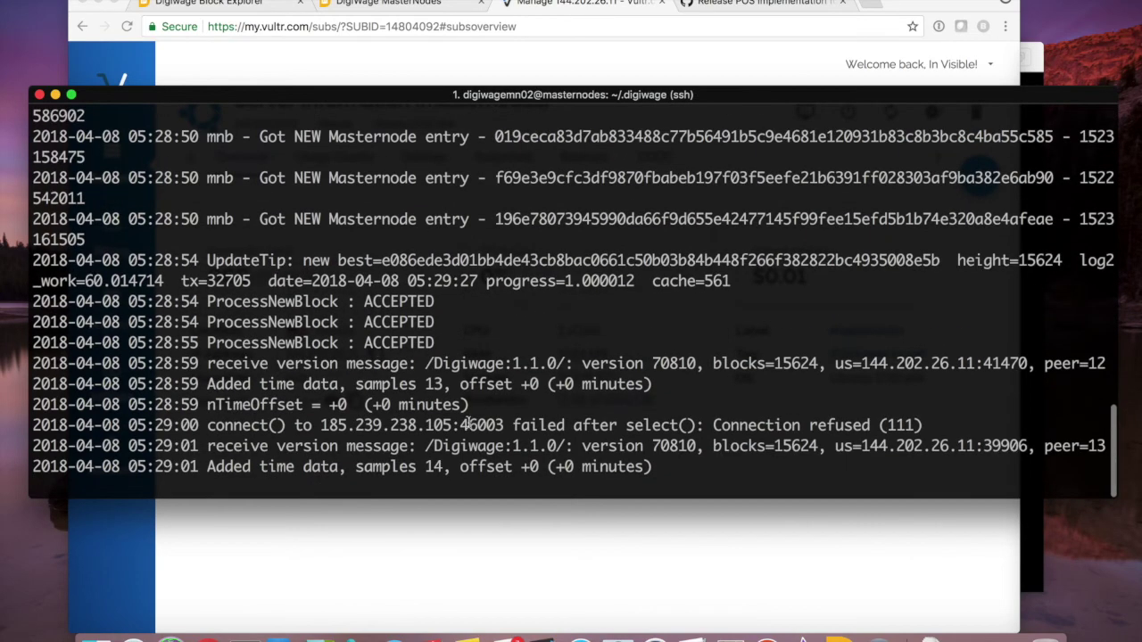
Reload the block explorer home to match block 15625 against the server log, then return to the wallet
click(293, 568)
click(232, 3)
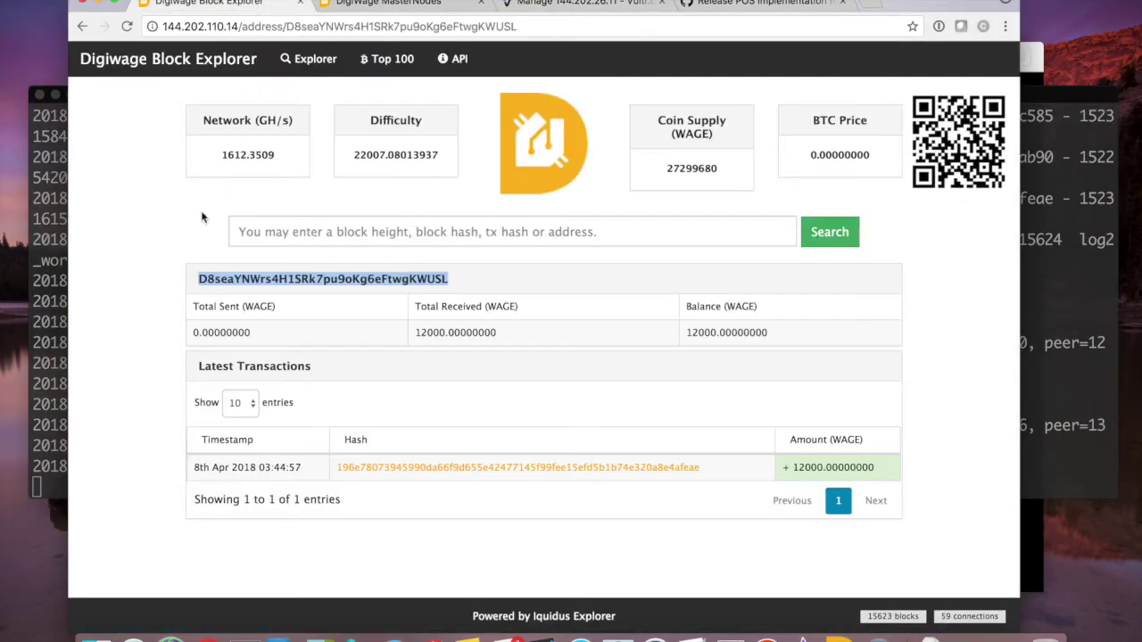
click(282, 64)
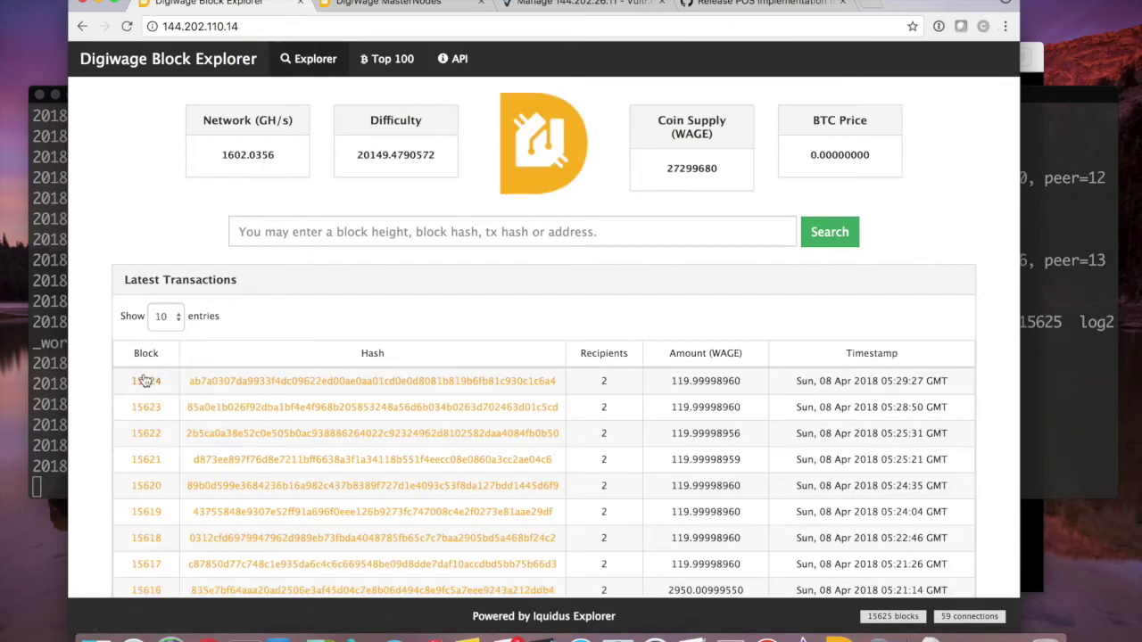
click(62, 336)
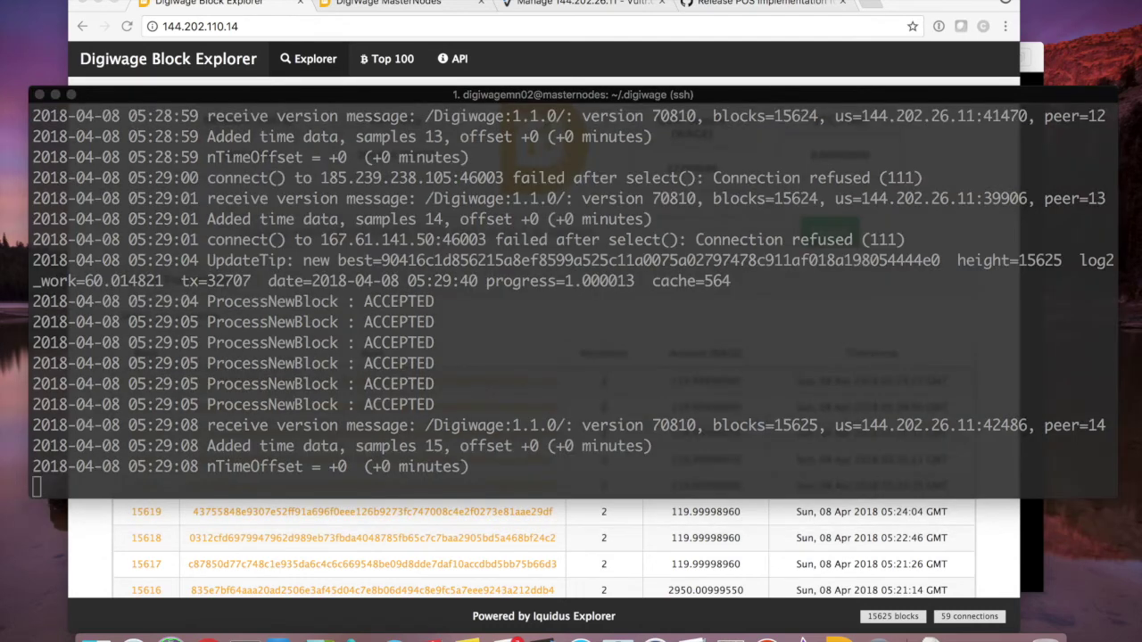
click(406, 267)
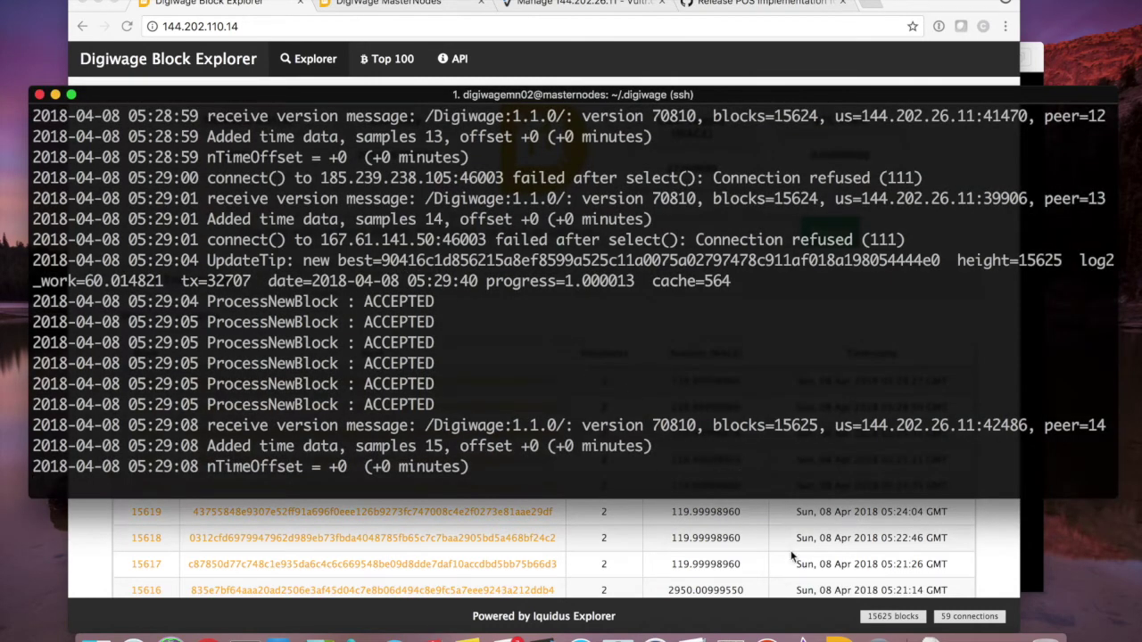
click(843, 621)
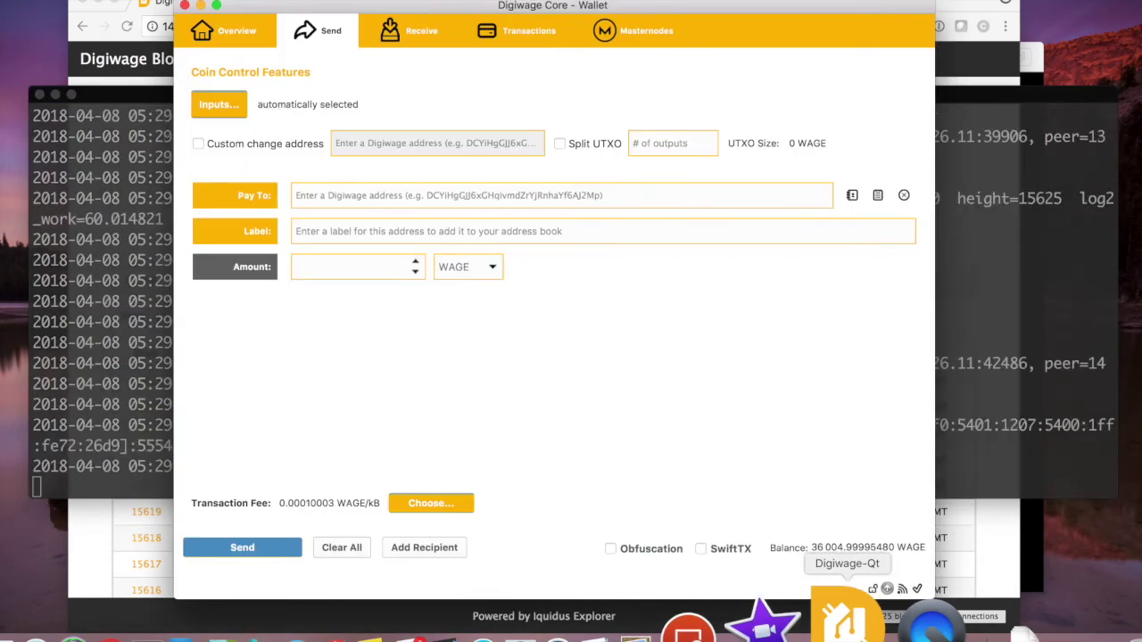
Review the three transactions in the Transactions tab, then reveal the Digiwage data folder in Finder
click(522, 30)
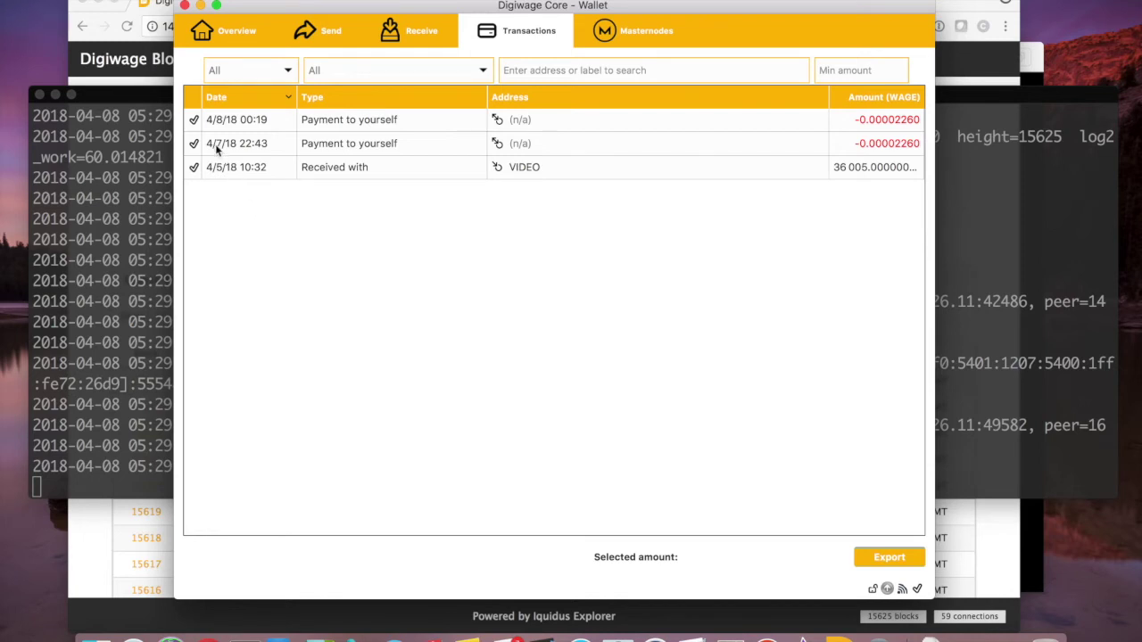
mouse_move(196, 117)
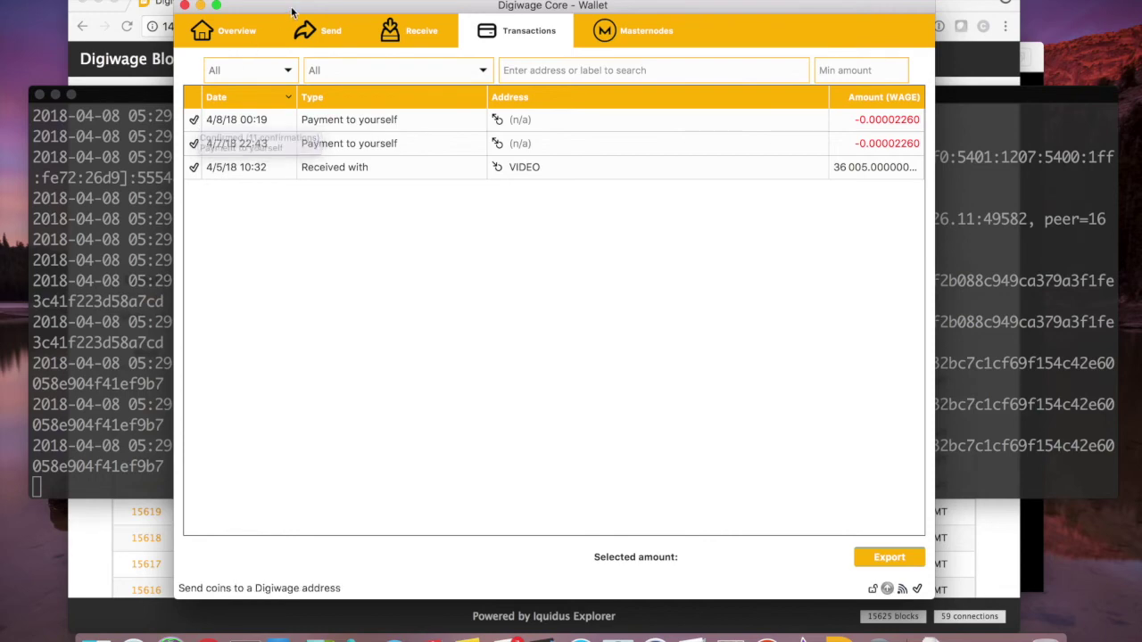
drag(293, 9, 286, 15)
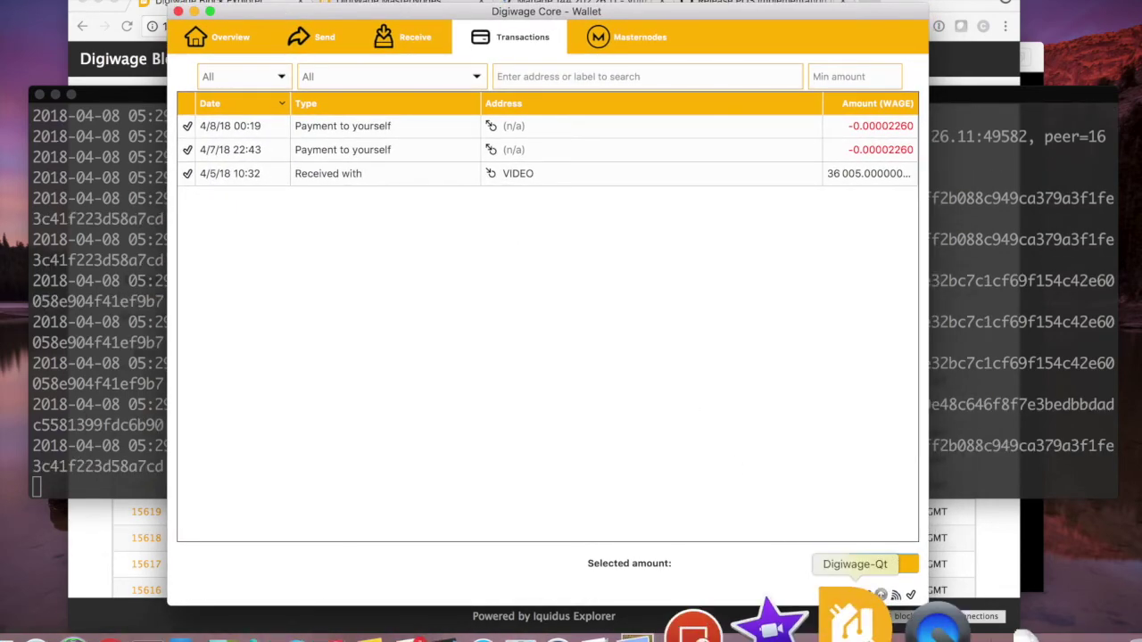
right_click(858, 625)
click(856, 461)
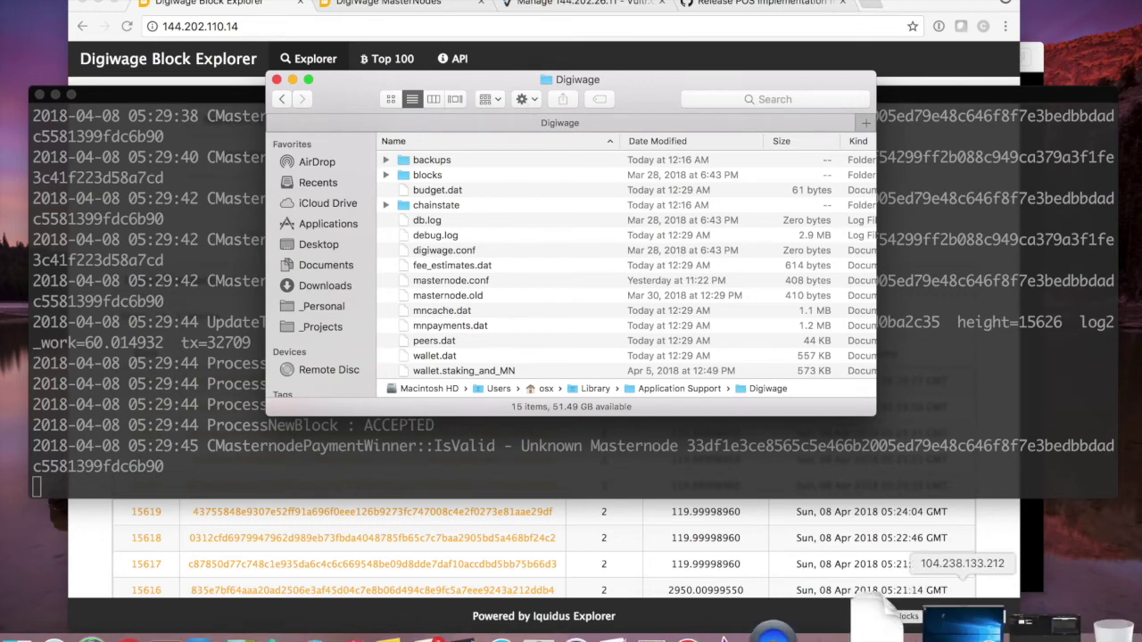
Go to %appdata% in the remote Windows File Explorer, finding only Adobe and Microsoft folders
click(963, 621)
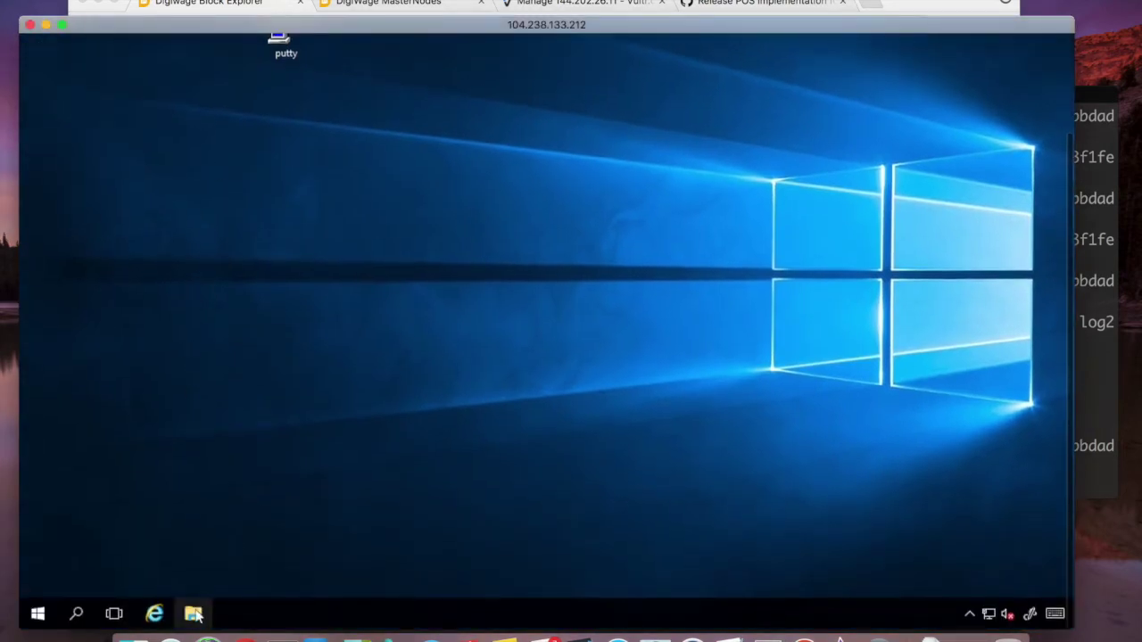
click(193, 614)
click(346, 146)
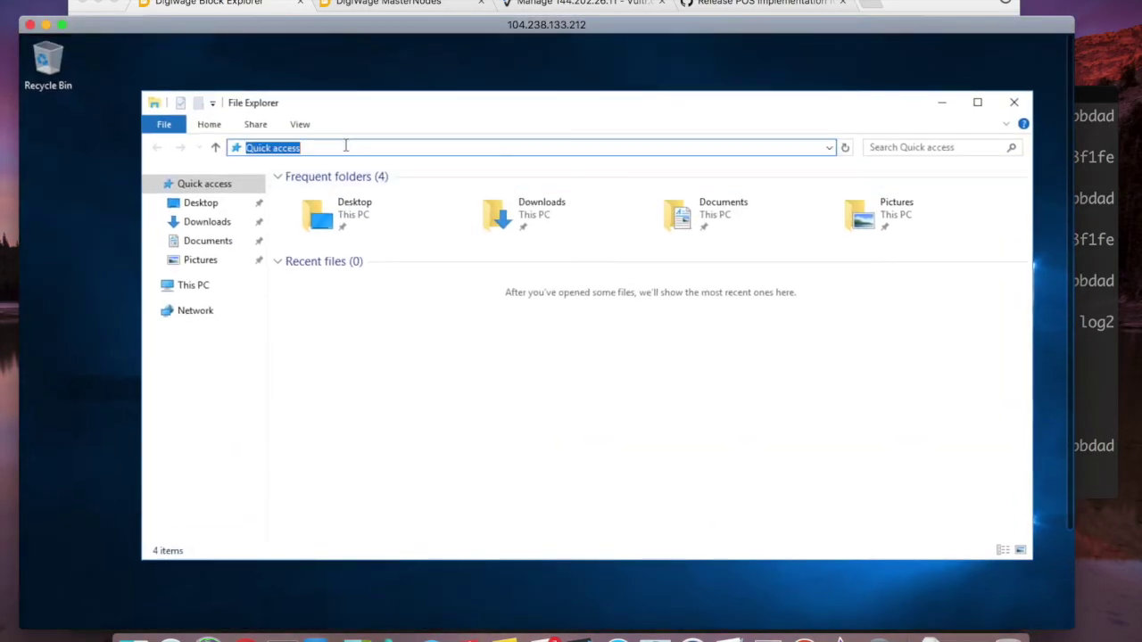
text(%appdta)
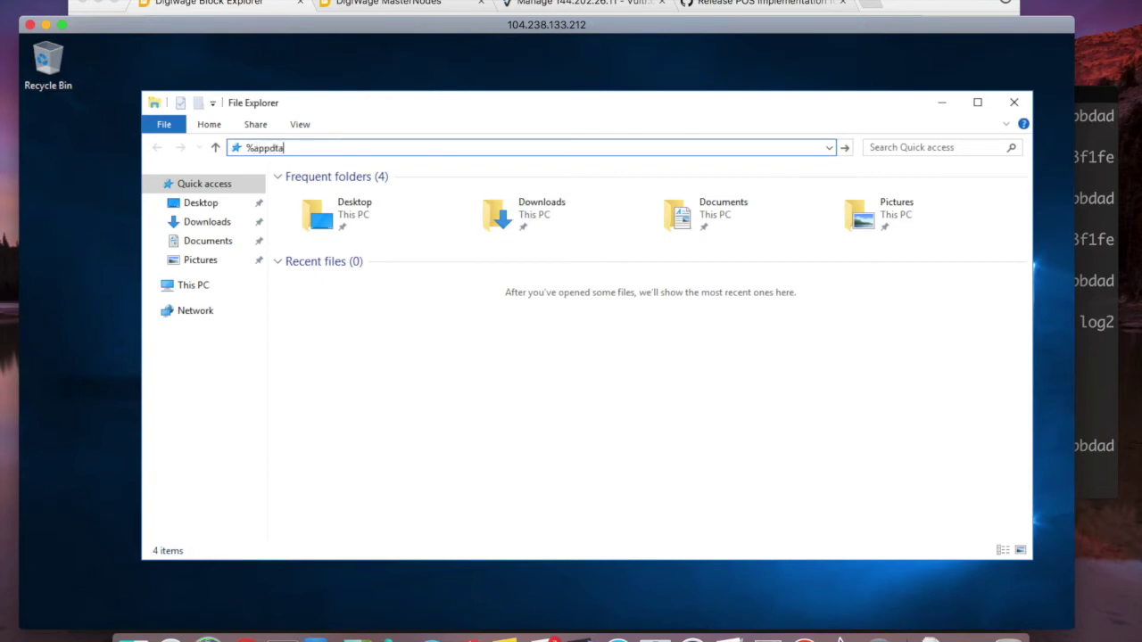
key(BackSpace)
key(BackSpace)
text(ata%)
key(Return)
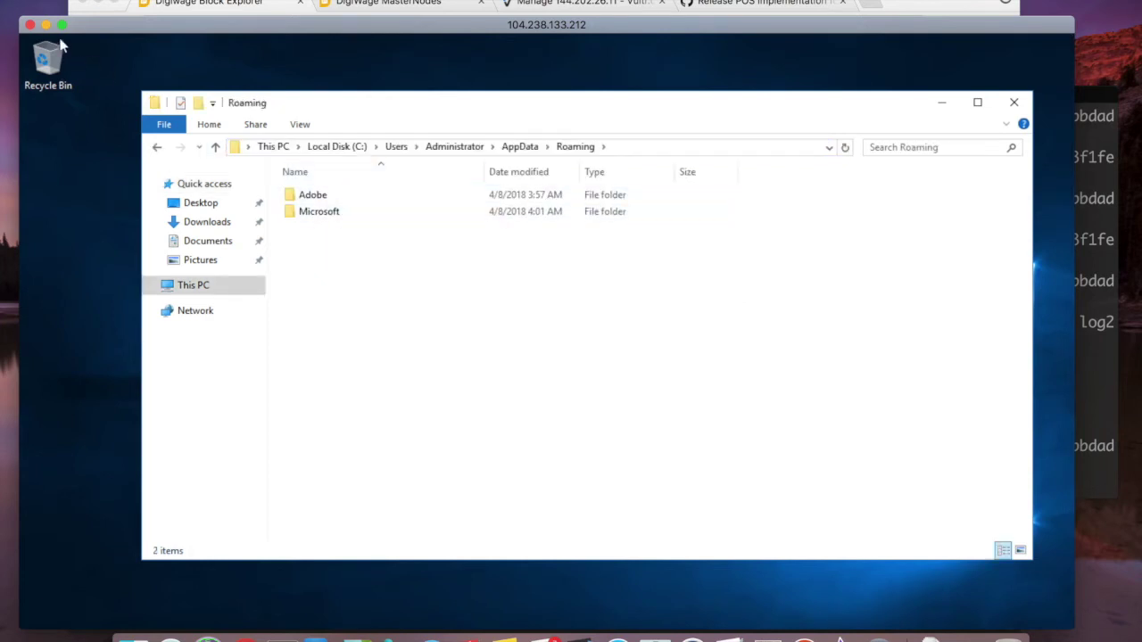
click(45, 25)
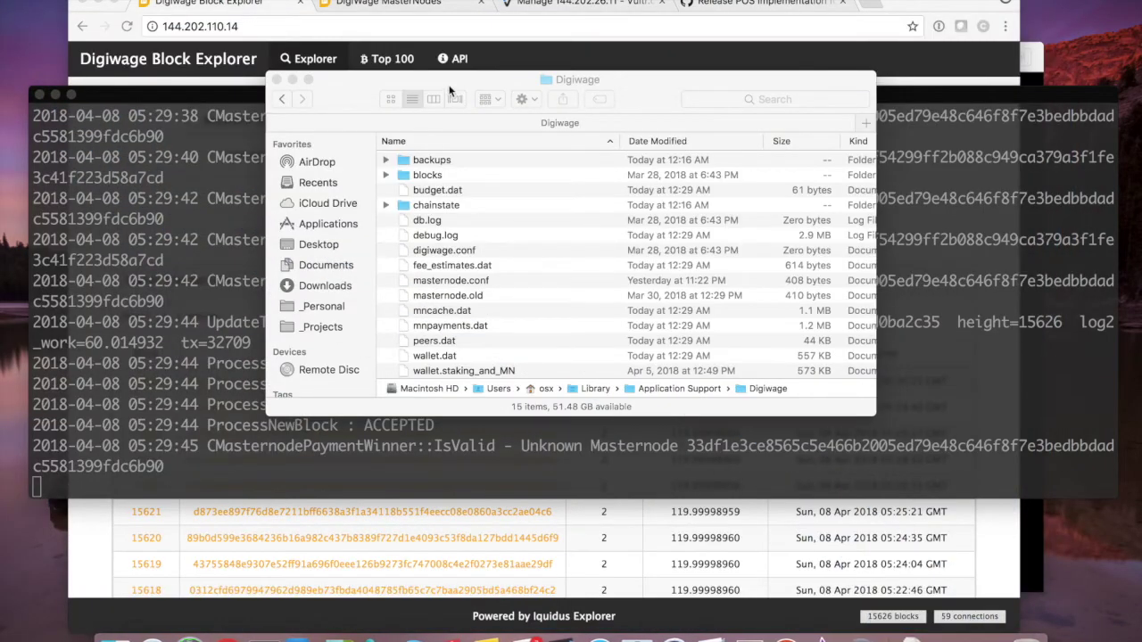
Open masternode.conf from the Digiwage folder in TextEdit via Open With > Other
click(390, 98)
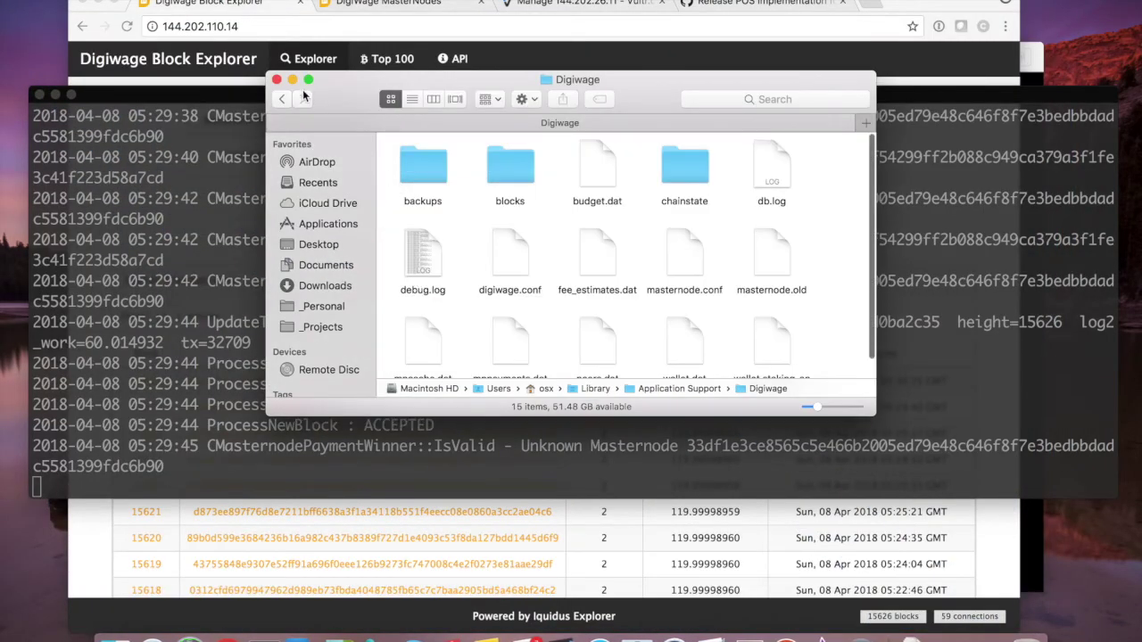
click(411, 98)
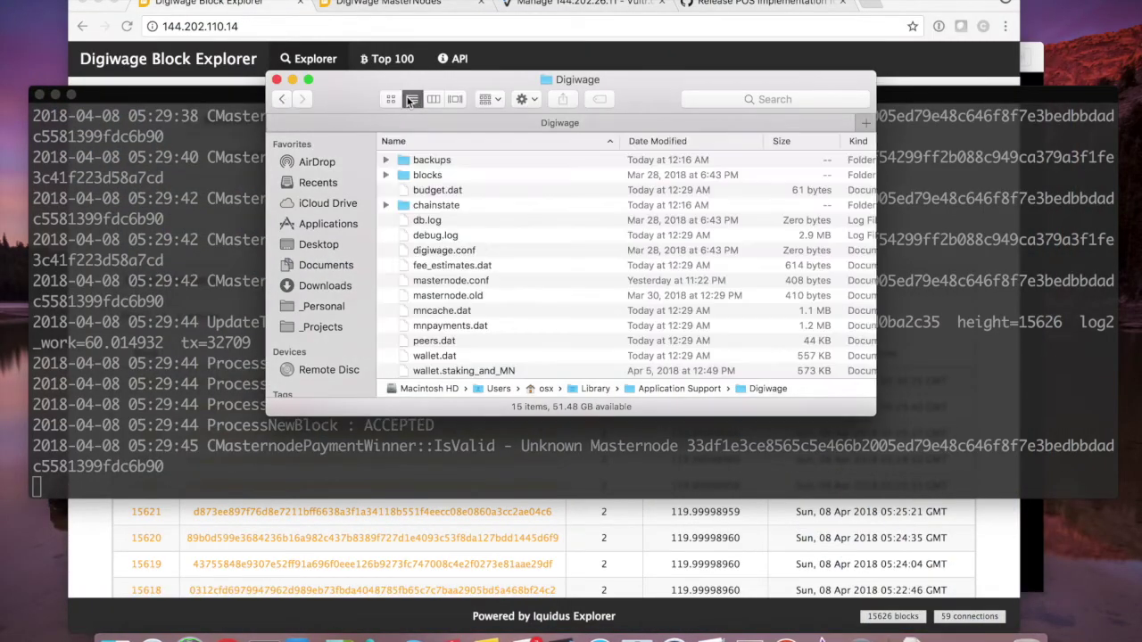
right_click(451, 300)
right_click(455, 282)
mouse_move(546, 303)
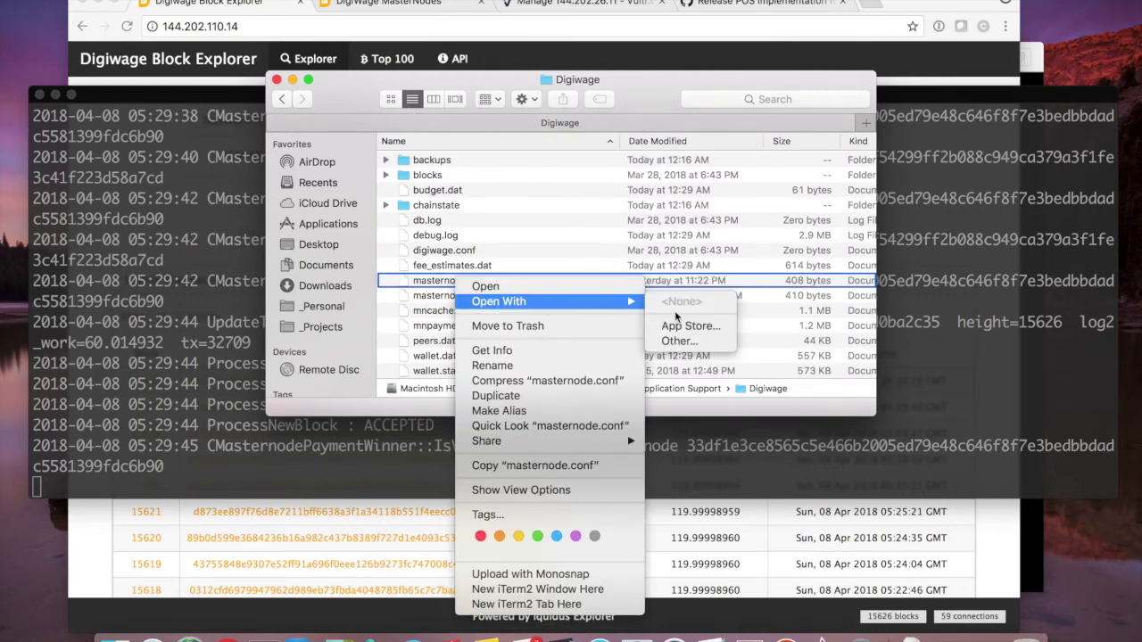
click(675, 343)
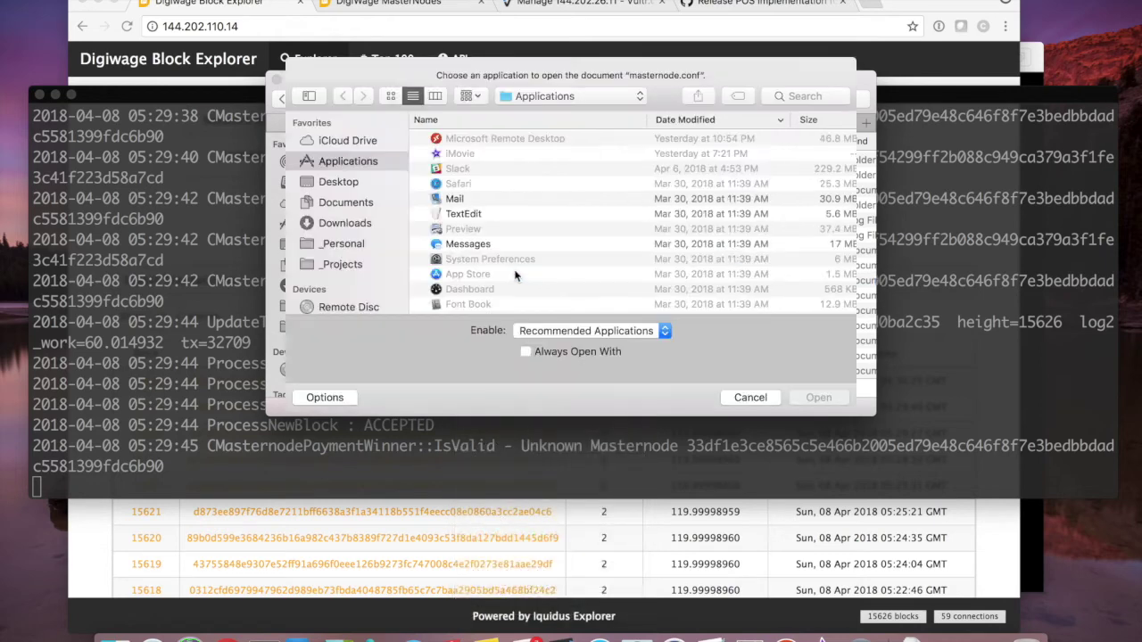
double_click(473, 216)
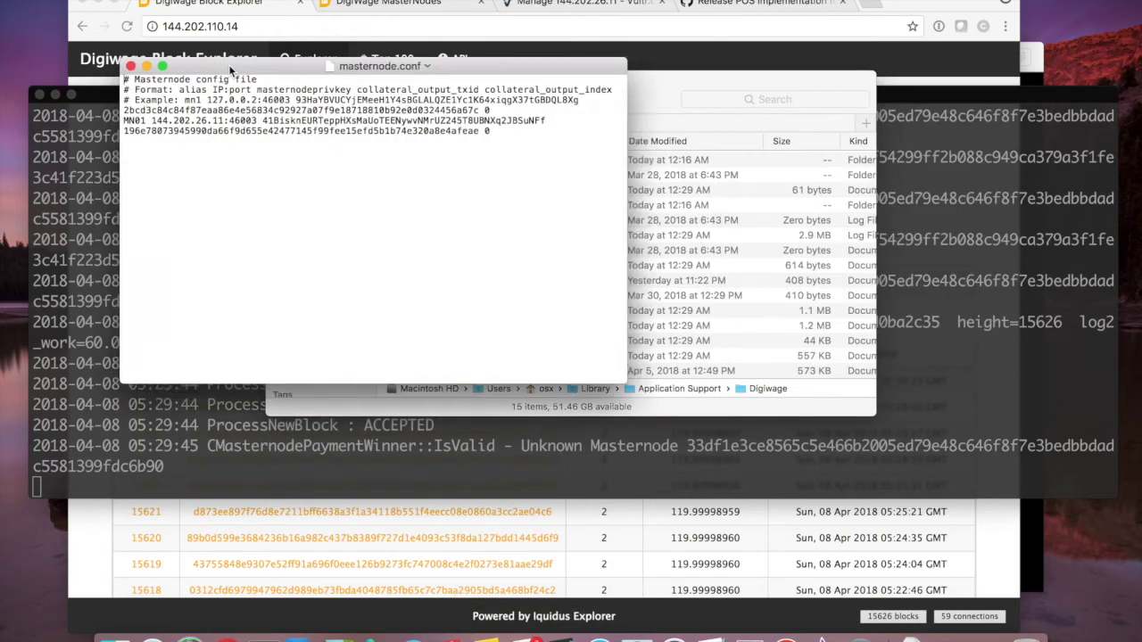
Add a new line below the MN01 entry in masternode.conf beginning with the alias MN02
drag(568, 375, 1015, 436)
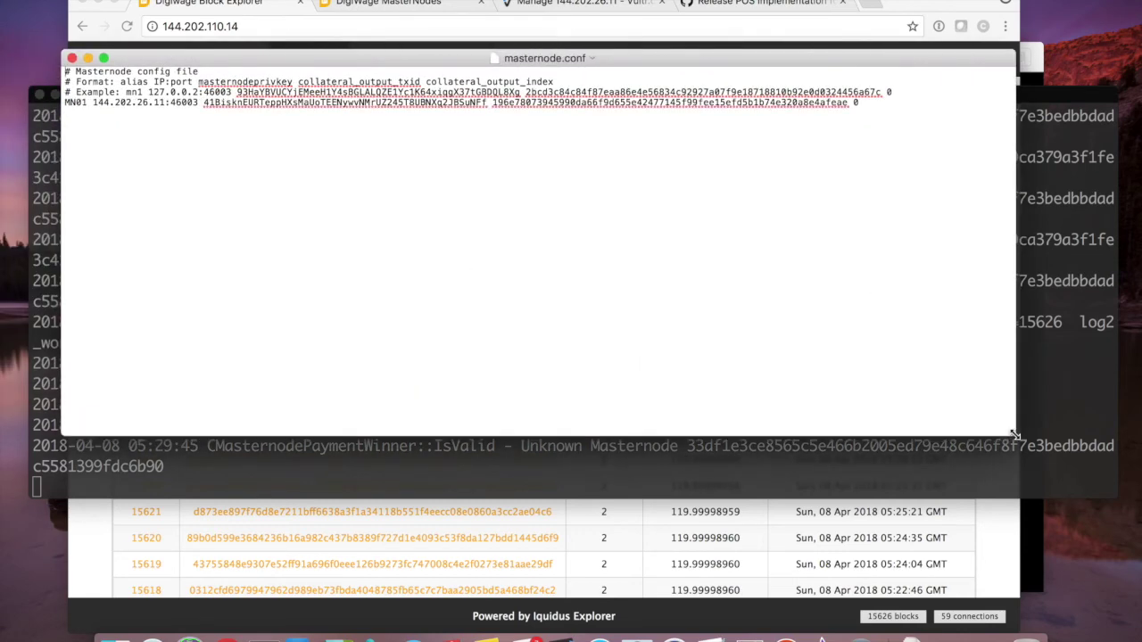
click(870, 103)
key(Return)
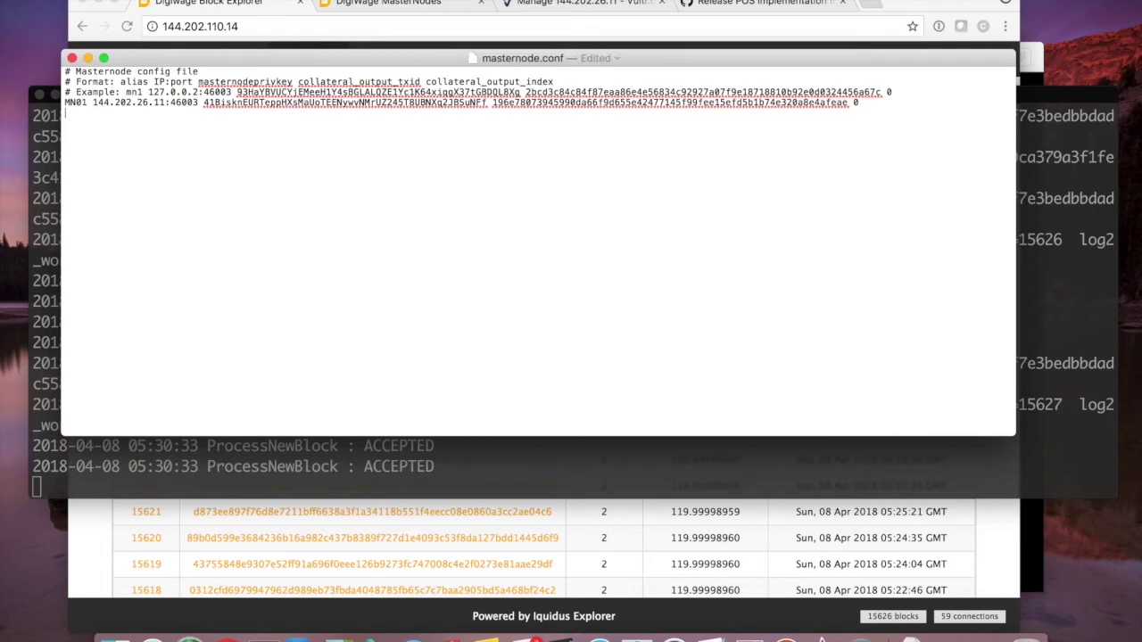
text(MN02)
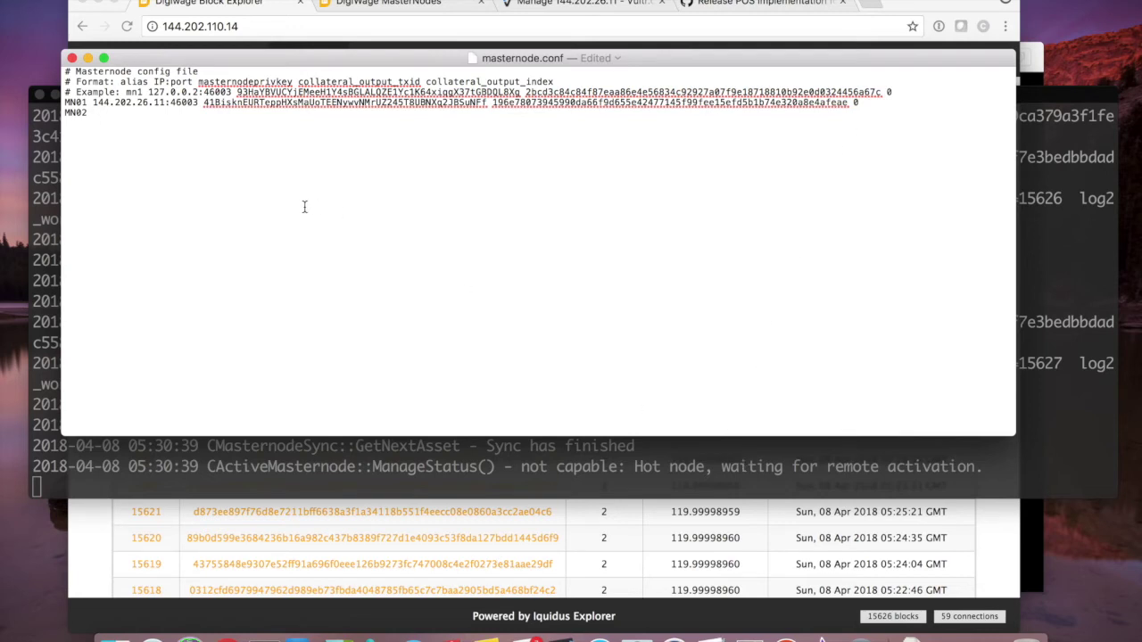
click(377, 463)
Scroll back through the running node log output
scroll(419, 442, up, 1)
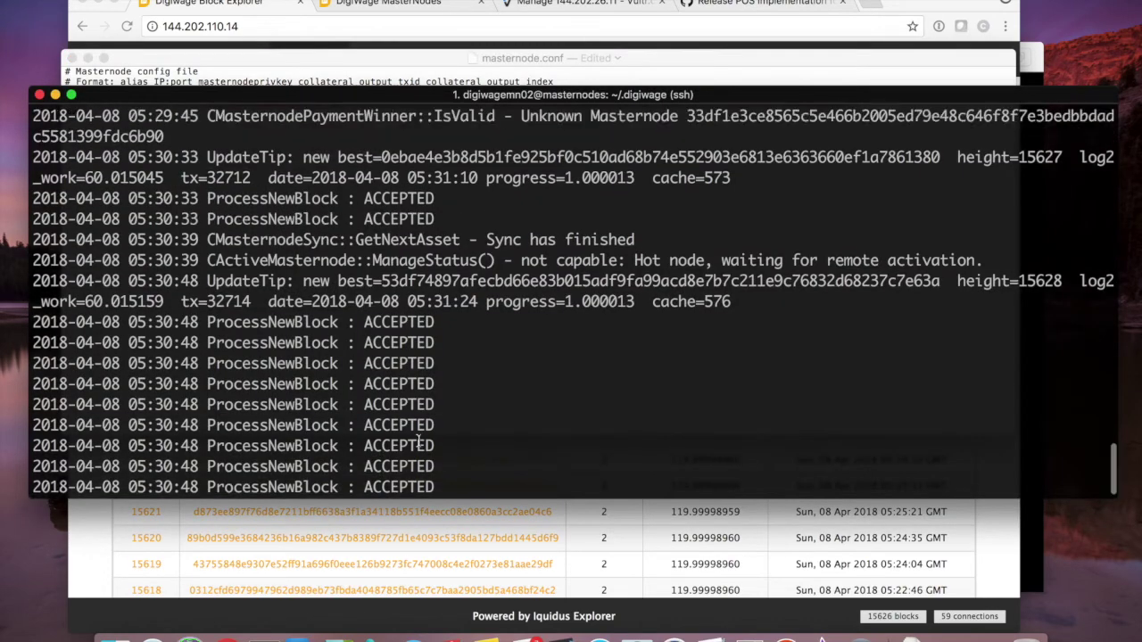
scroll(414, 397, up, 1)
right_click(410, 384)
click(406, 383)
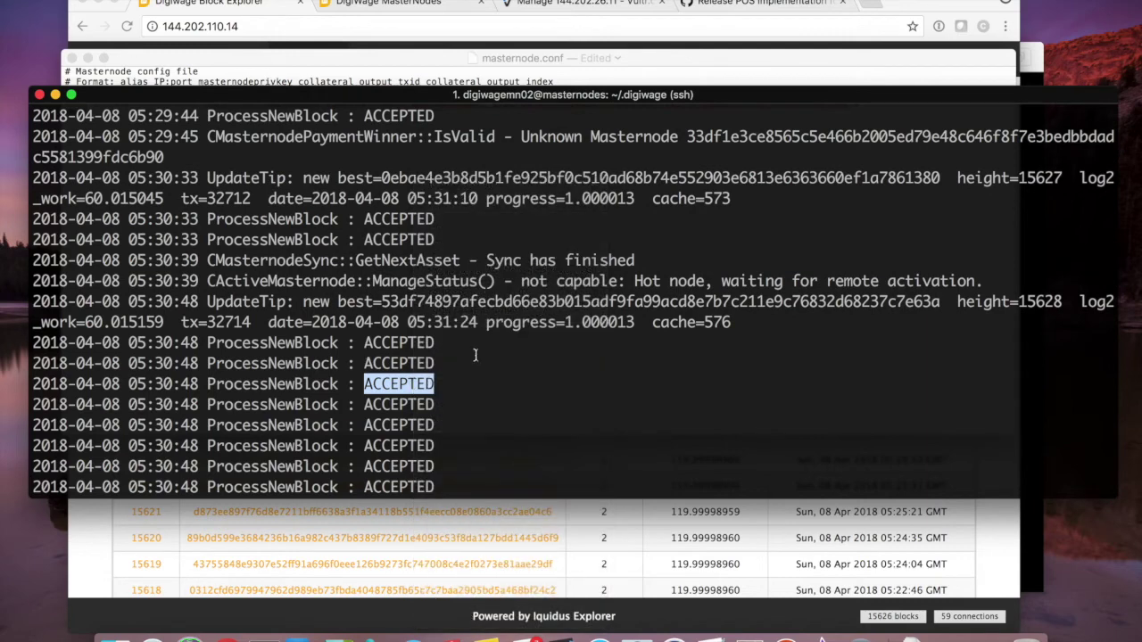
scroll(474, 354, up, 1)
click(359, 314)
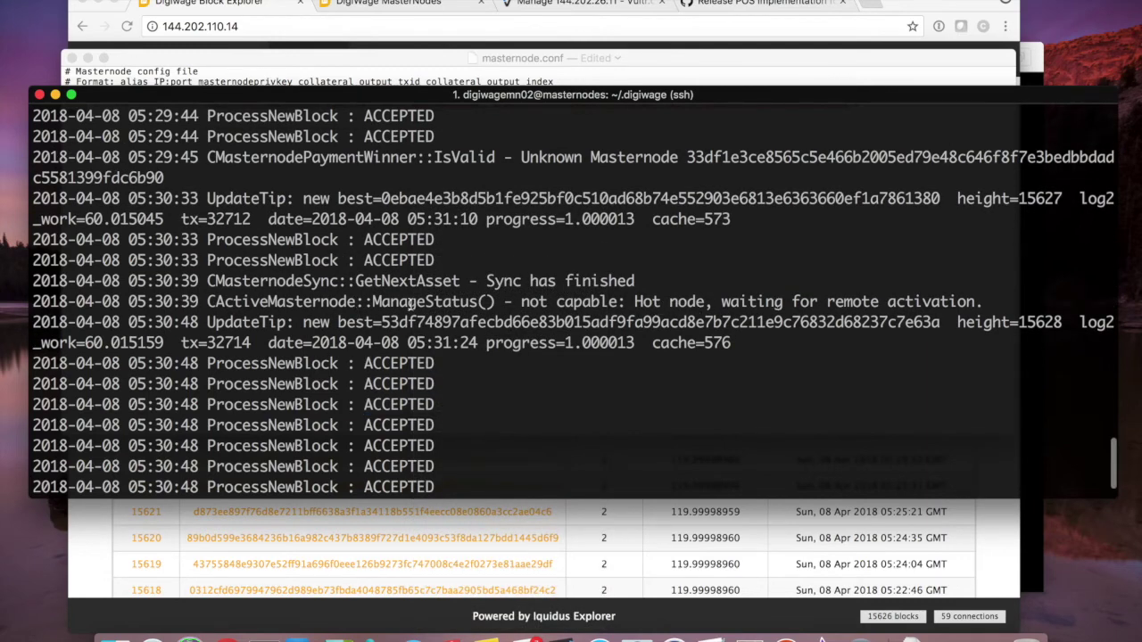
scroll(410, 303, down, 3)
Stop the log, print digiwage.conf, and select the bracketed IPv6 address on the bind= line
key(ctrl+c)
text(cat)
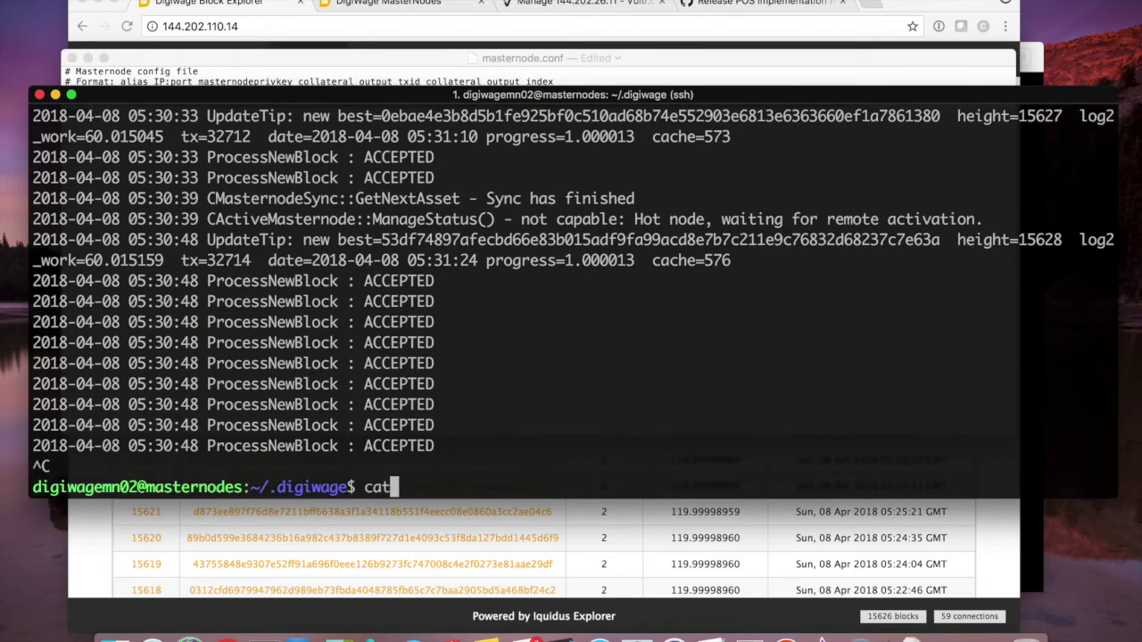
text( digiwage.conf)
key(Return)
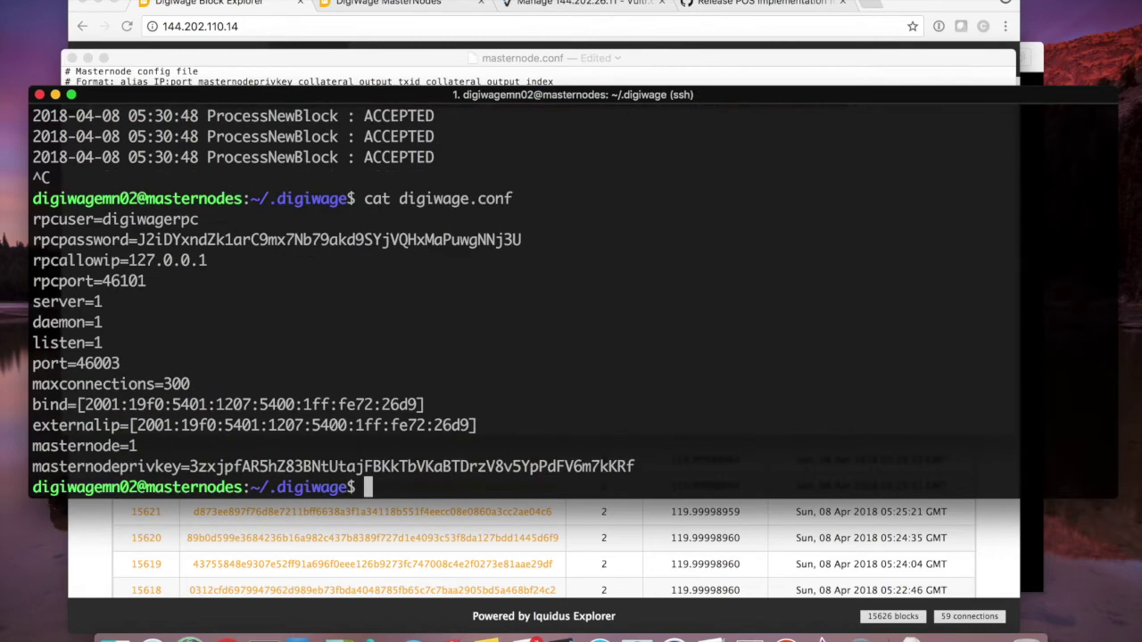
drag(79, 404, 425, 405)
click(422, 405)
Add the port after the IPv6 address on the MN02 line and paste the MN02 genkey
click(273, 54)
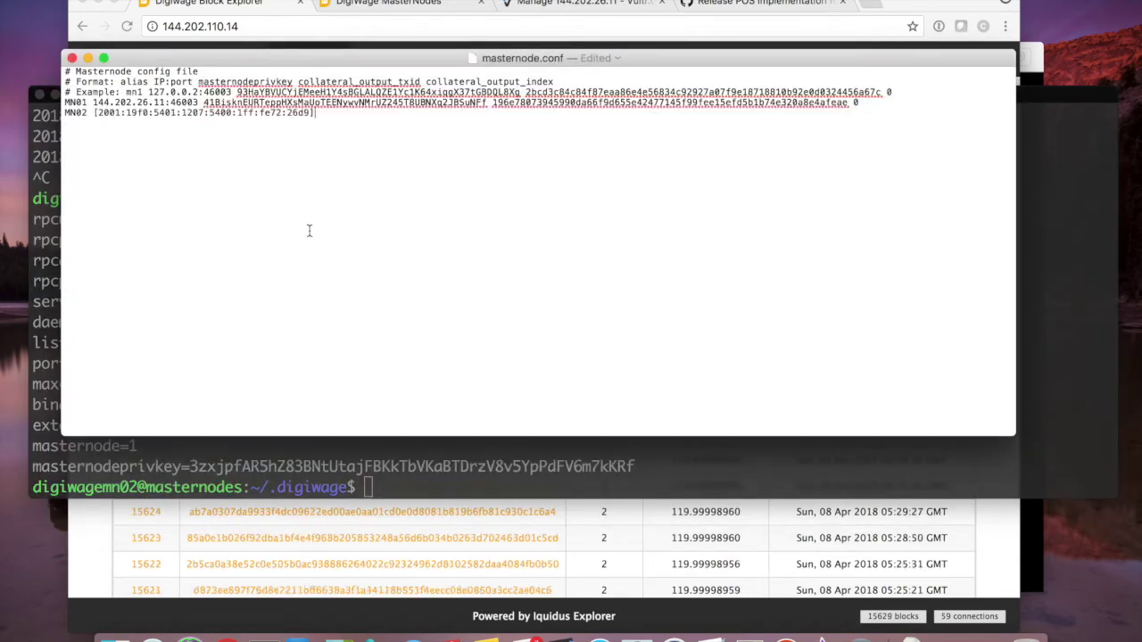
text(6003)
drag(93, 114, 314, 114)
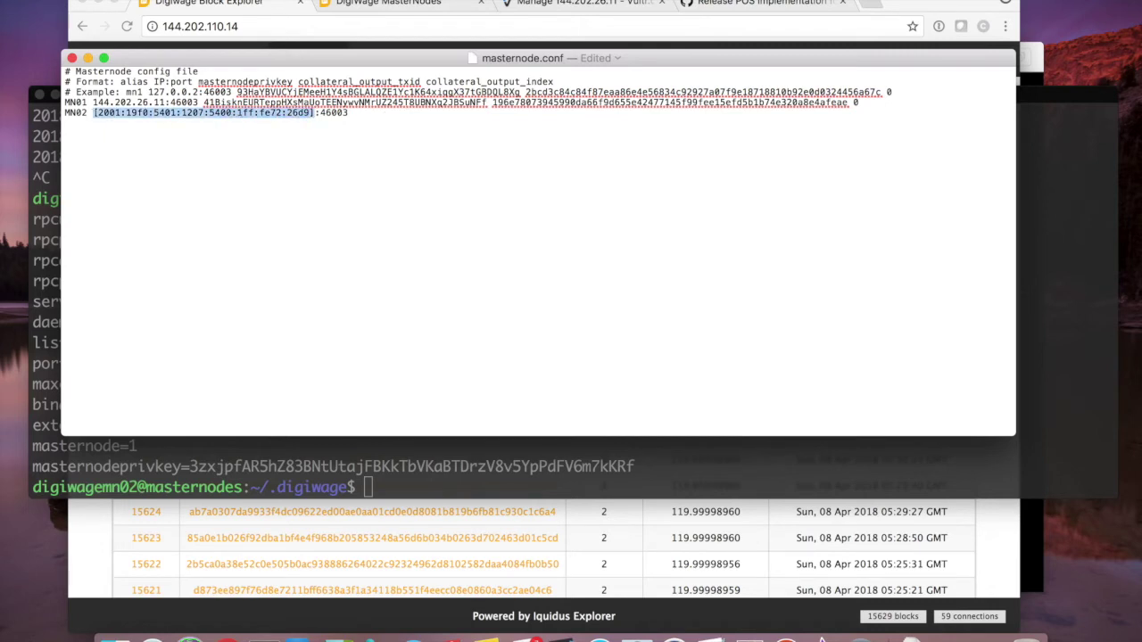
click(332, 113)
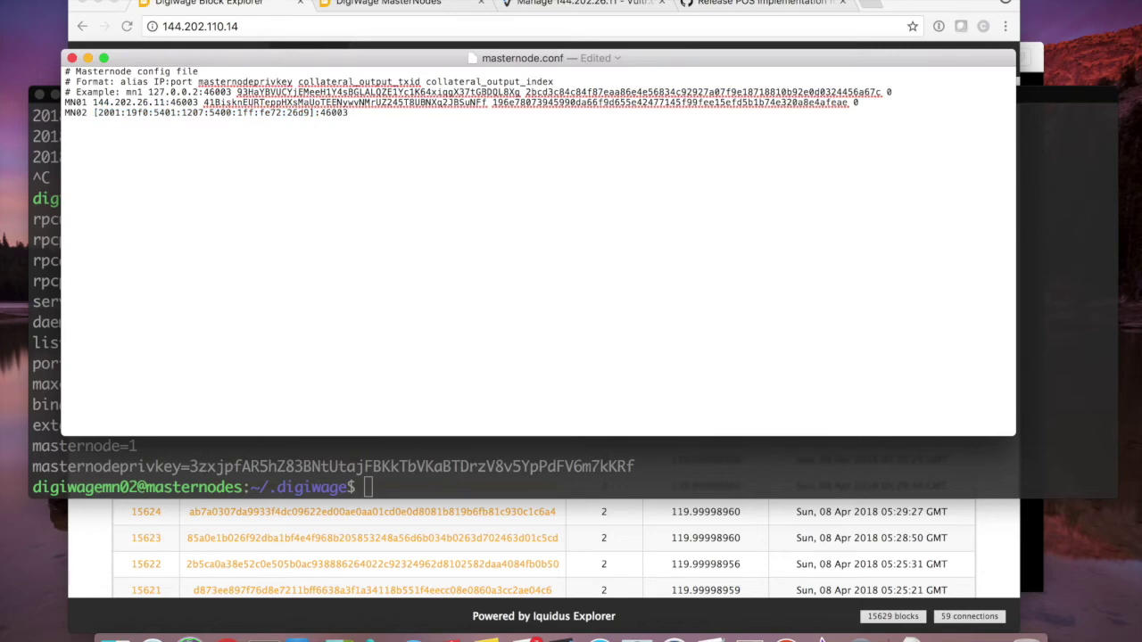
click(910, 639)
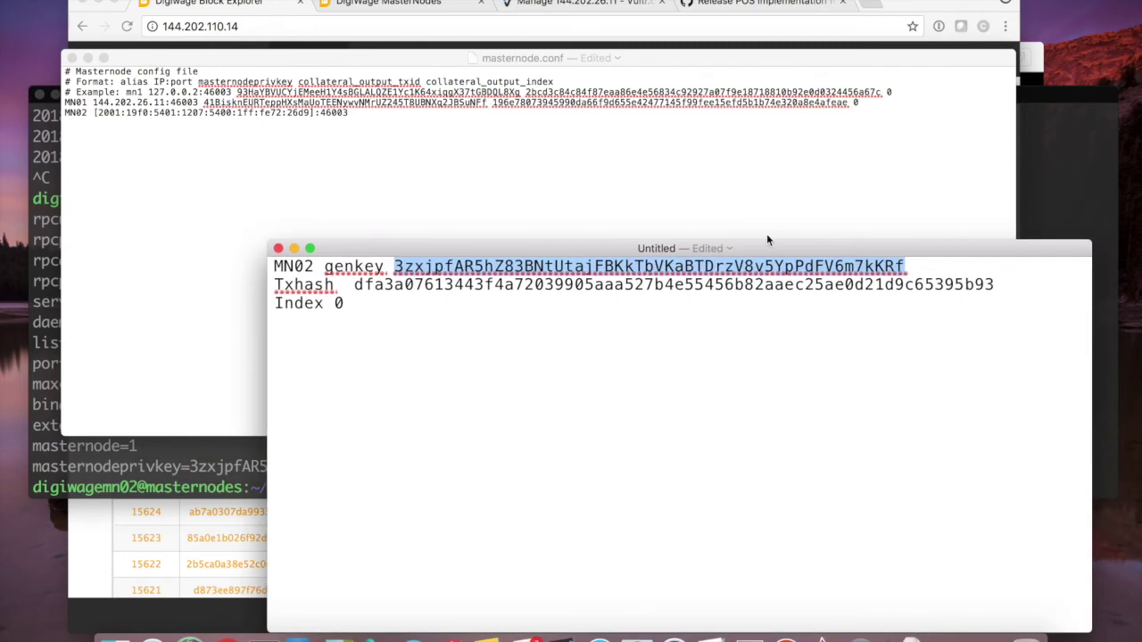
click(748, 234)
key(cmd+v)
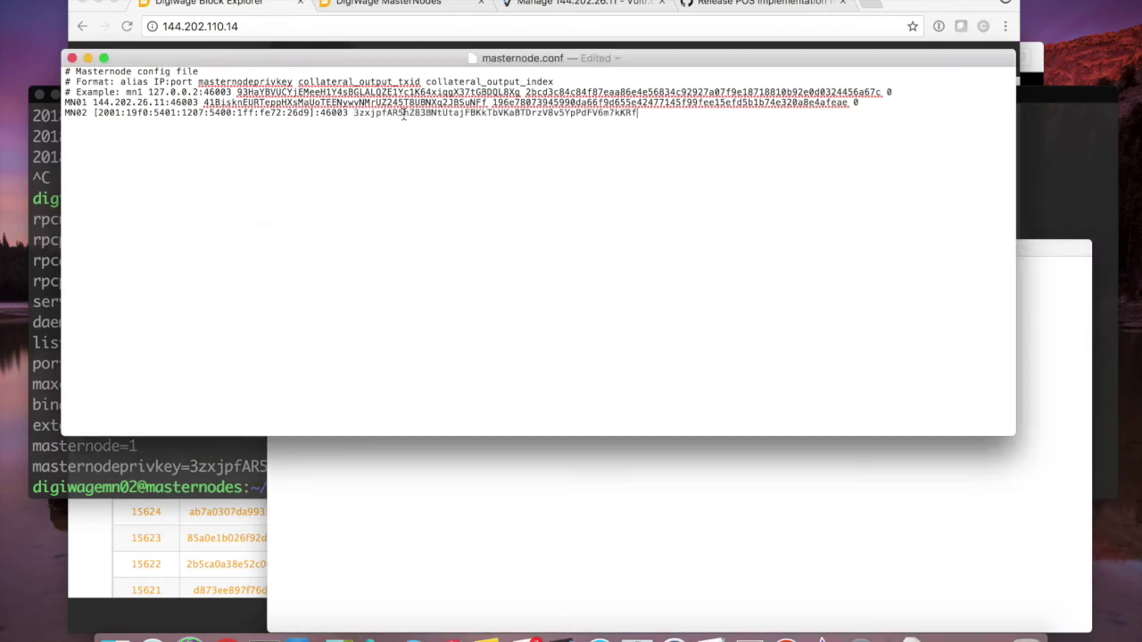
Append the collateral transaction hash and index 0 to MN02, then save and close masternode.conf
click(520, 466)
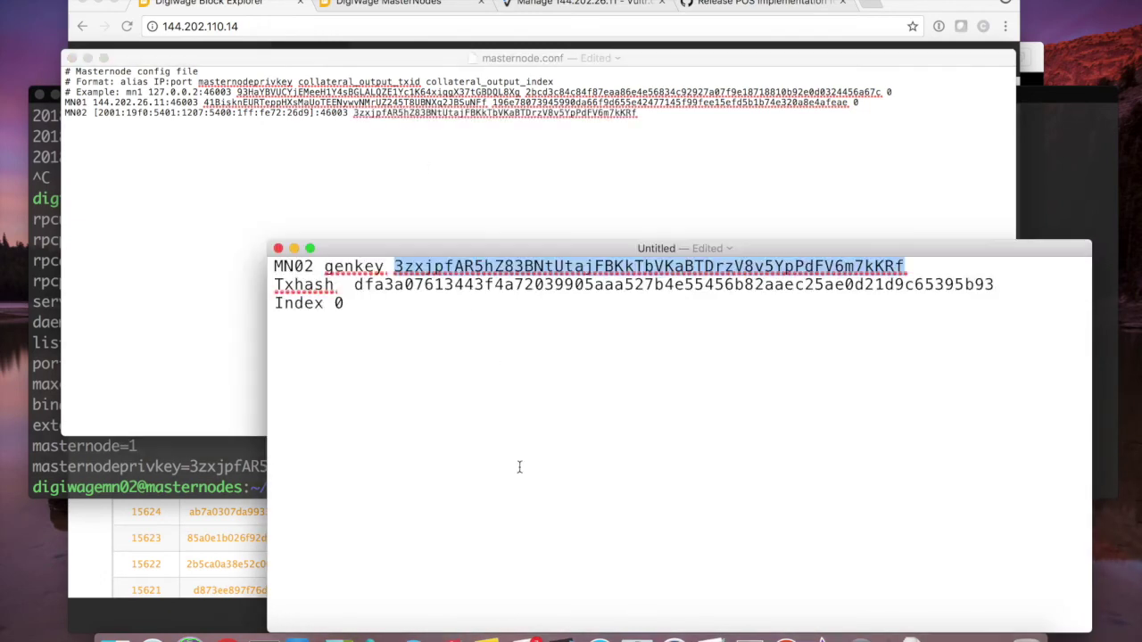
double_click(502, 288)
click(660, 132)
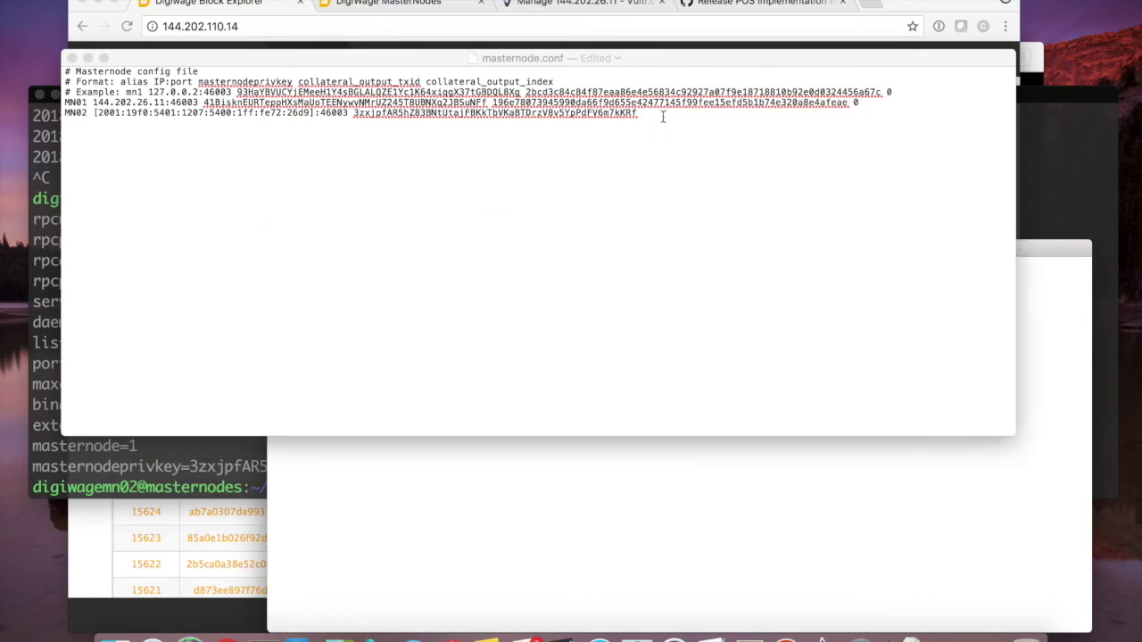
key(cmd+v)
click(711, 461)
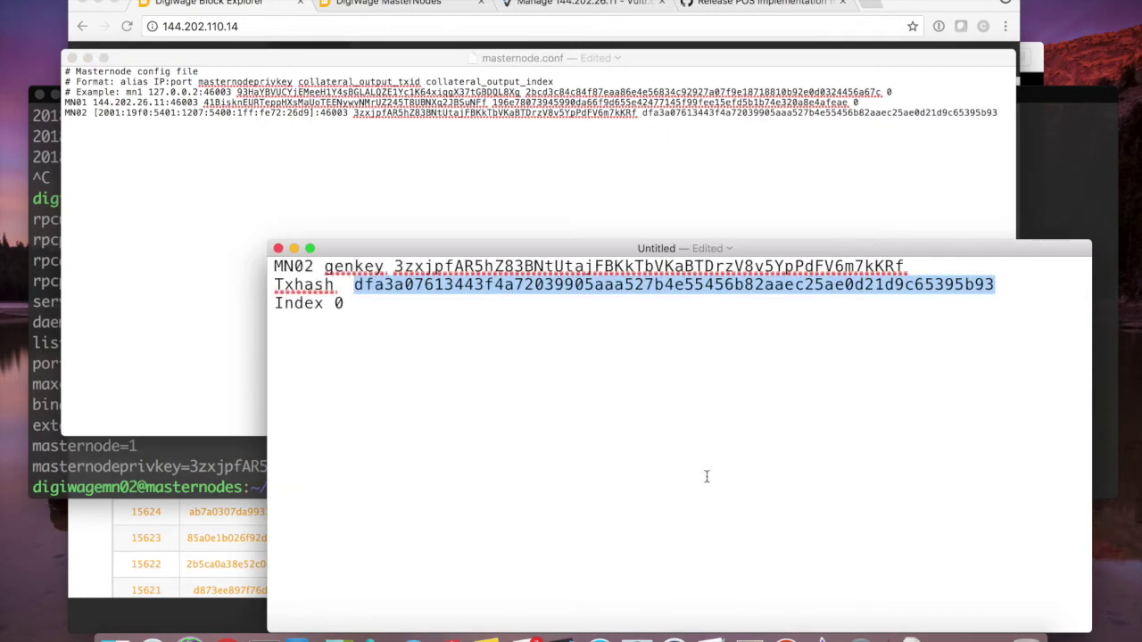
click(640, 59)
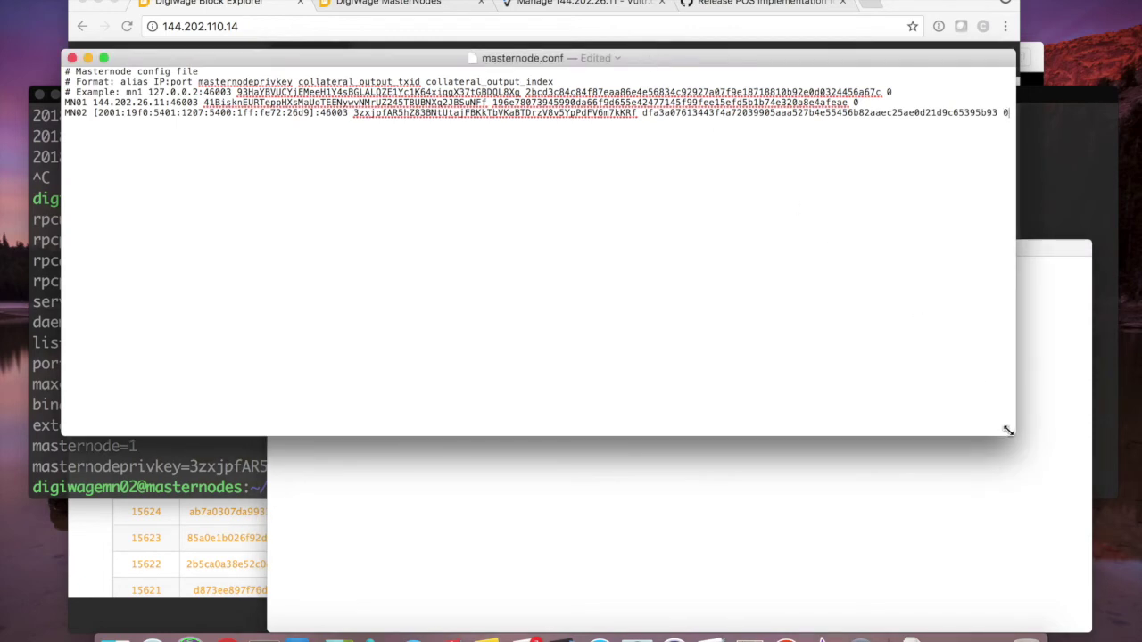
drag(1014, 434, 1074, 435)
key(super+s)
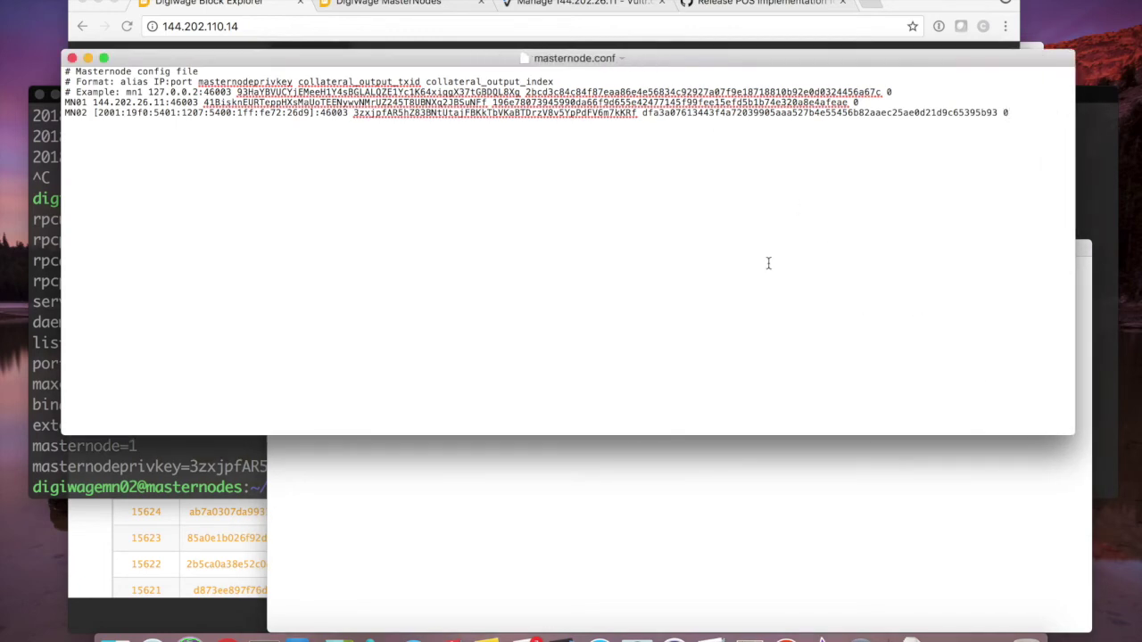
click(73, 58)
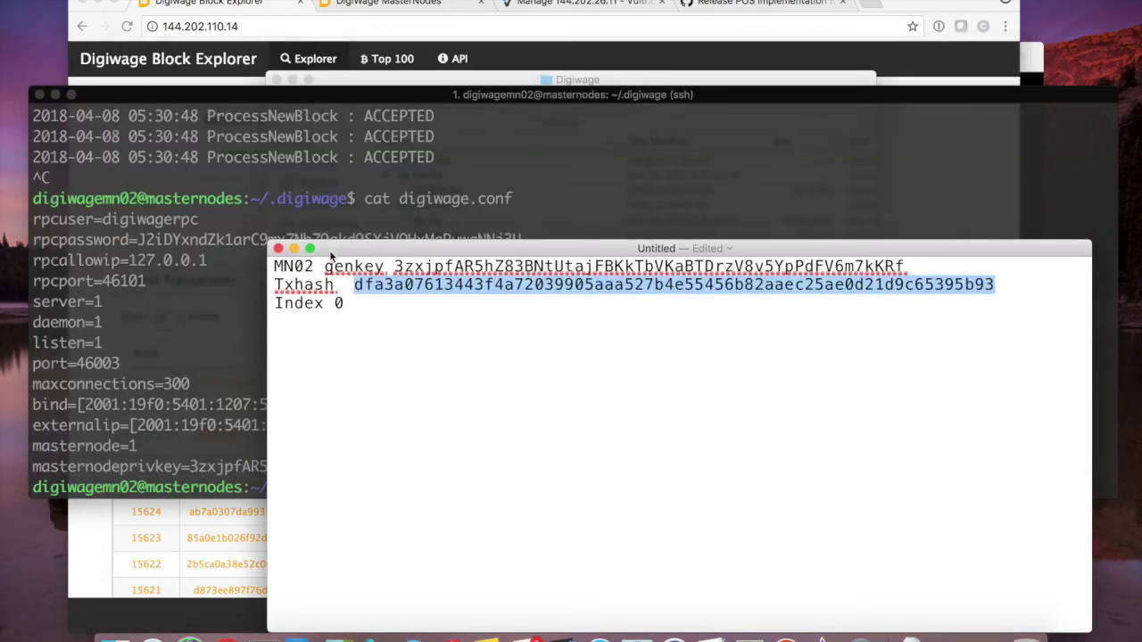
Run masternode list-conf in the wallet's Debug console, showing MN01 ENABLED and MN02 MISSING
key(super+h)
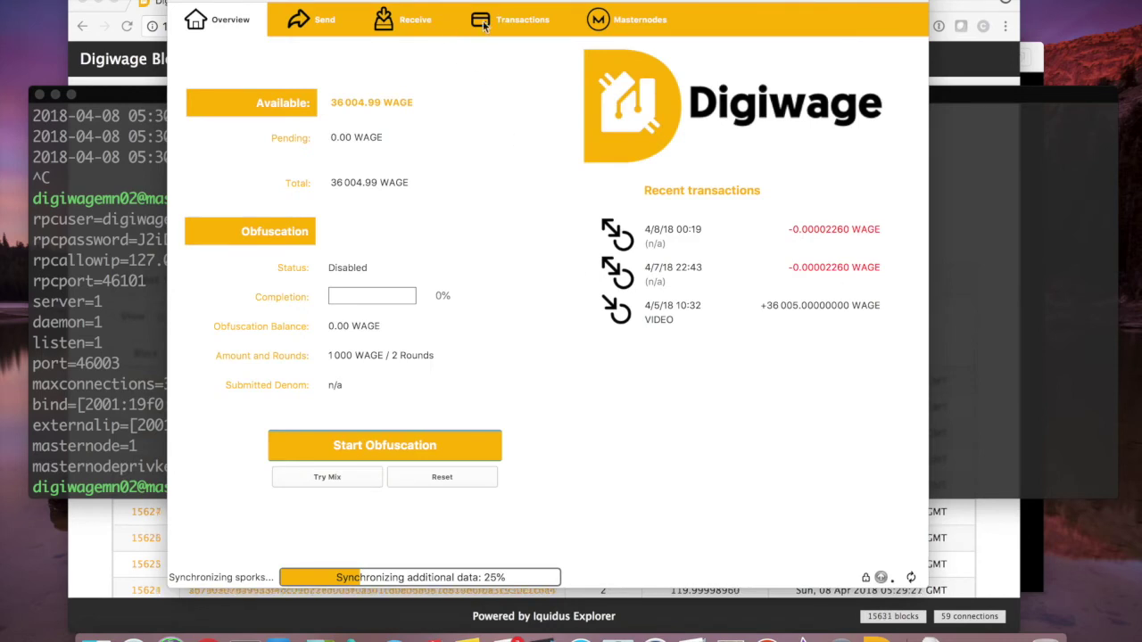
click(246, 1)
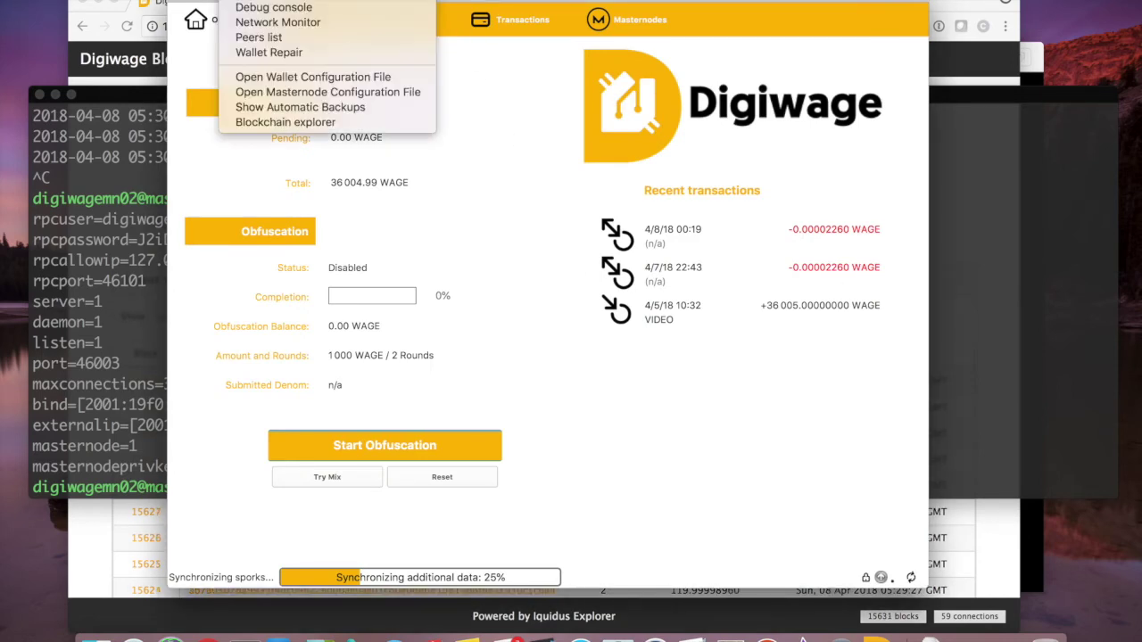
click(259, 8)
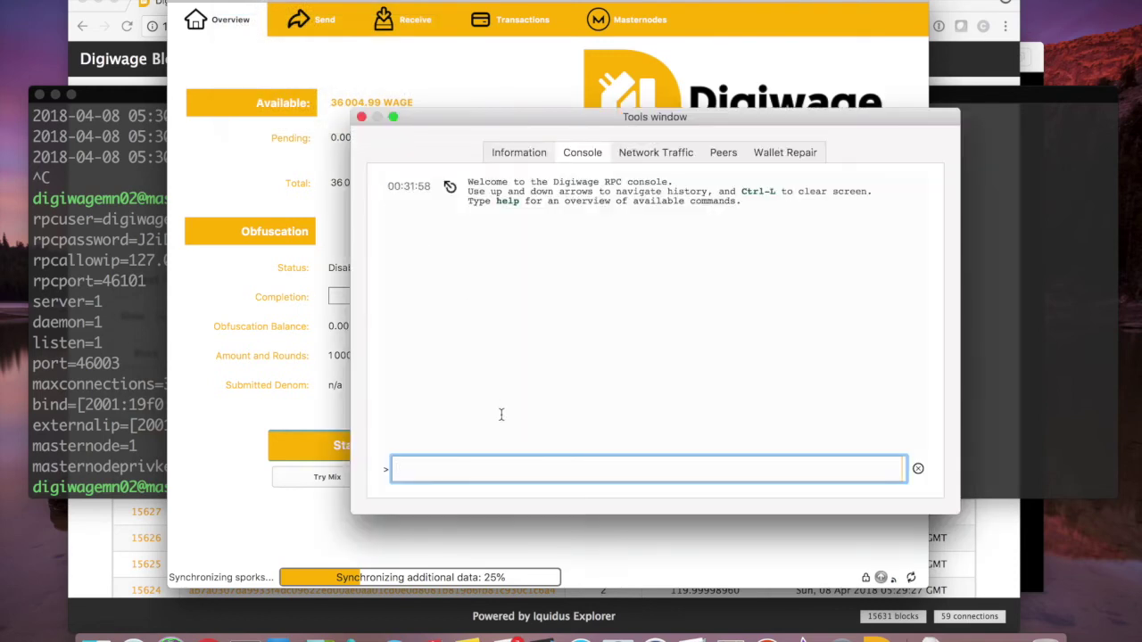
text(masternode list-conf)
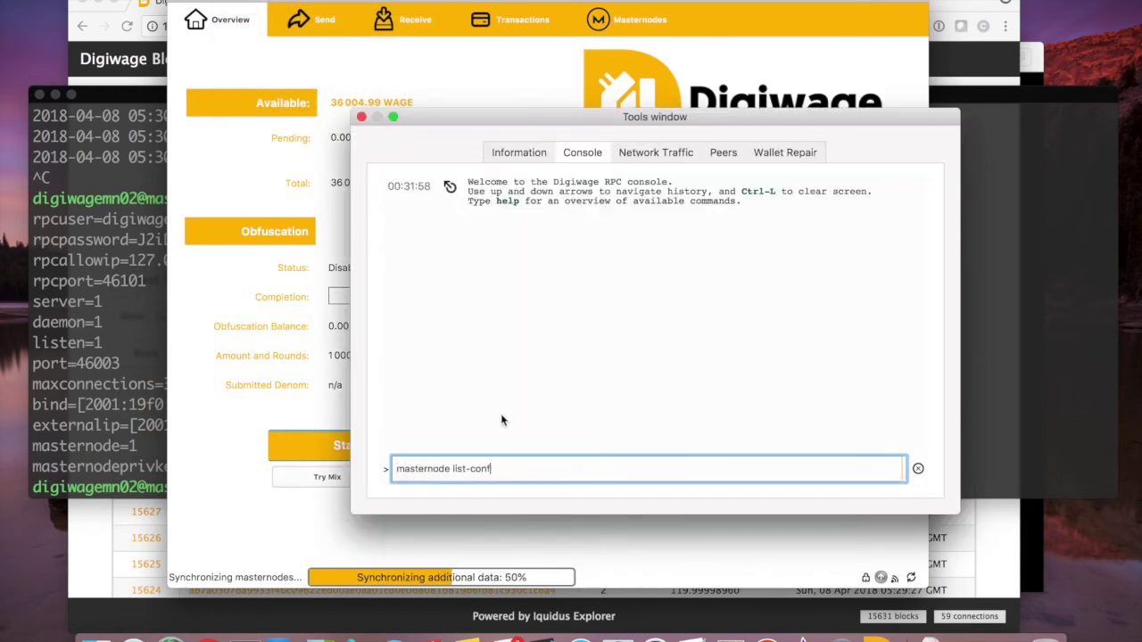
key(Return)
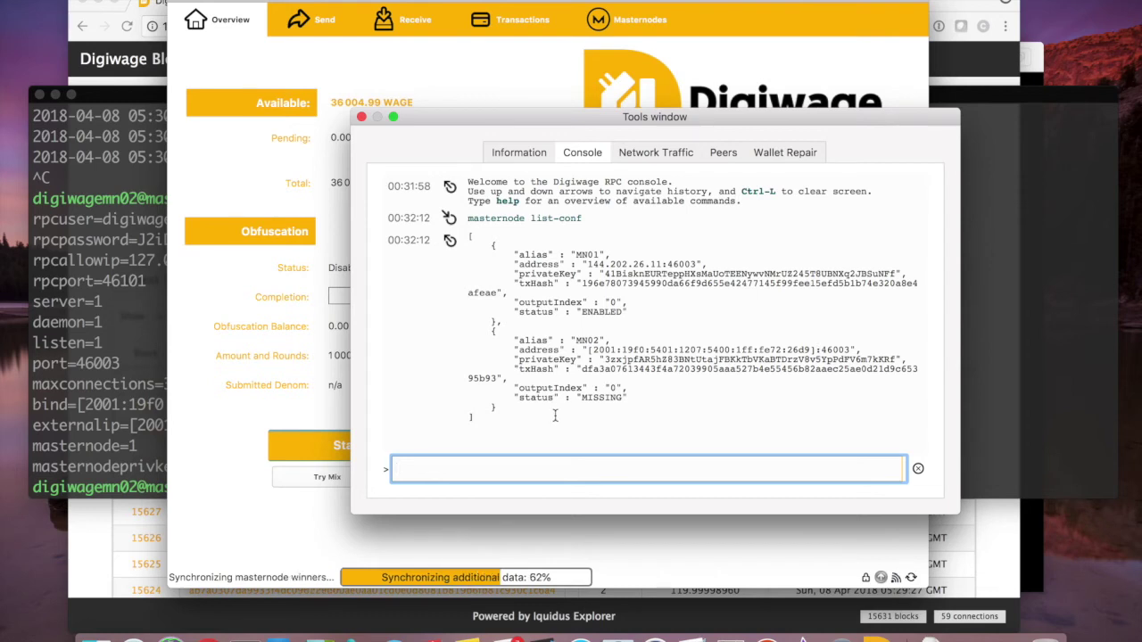
click(363, 118)
Unlock the wallet with its passphrase and reopen the RPC debug console
click(500, 33)
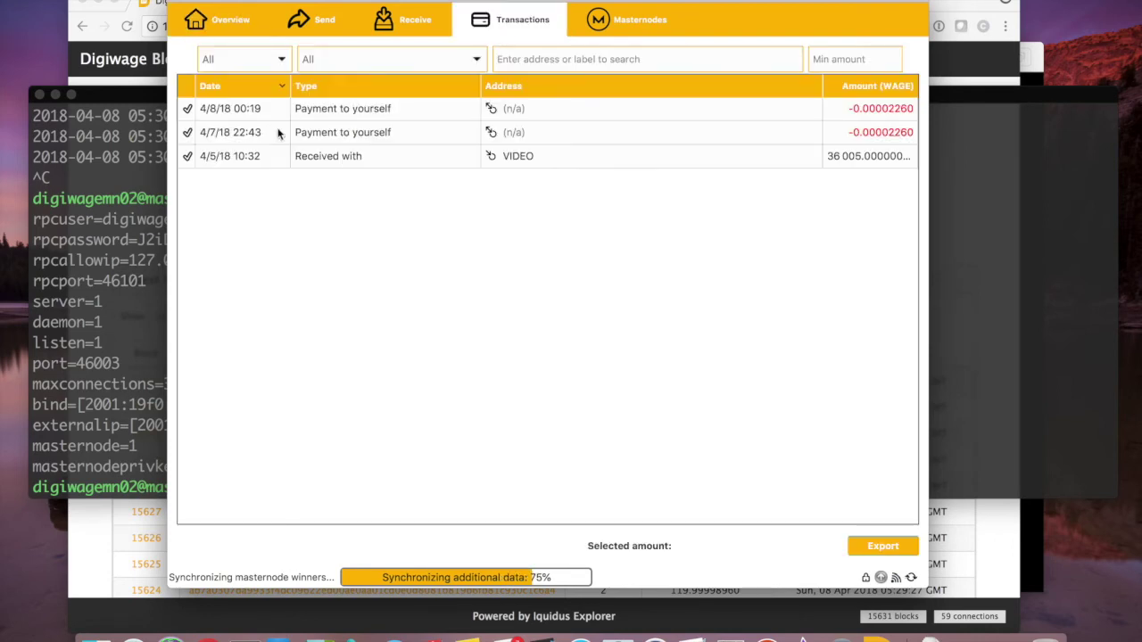
mouse_move(188, 113)
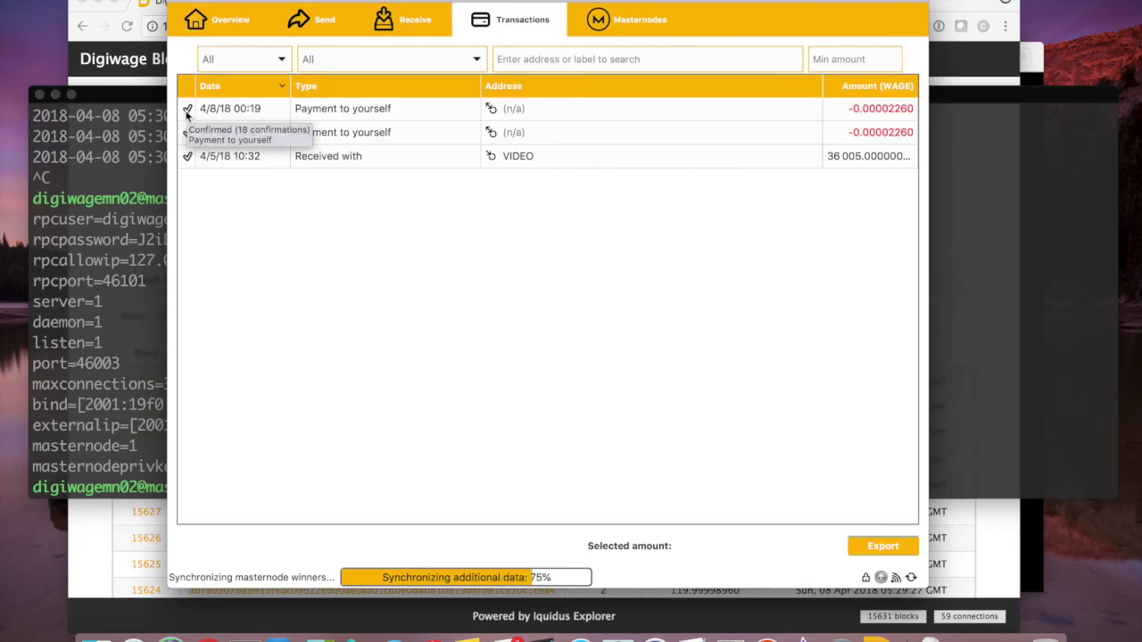
click(248, 0)
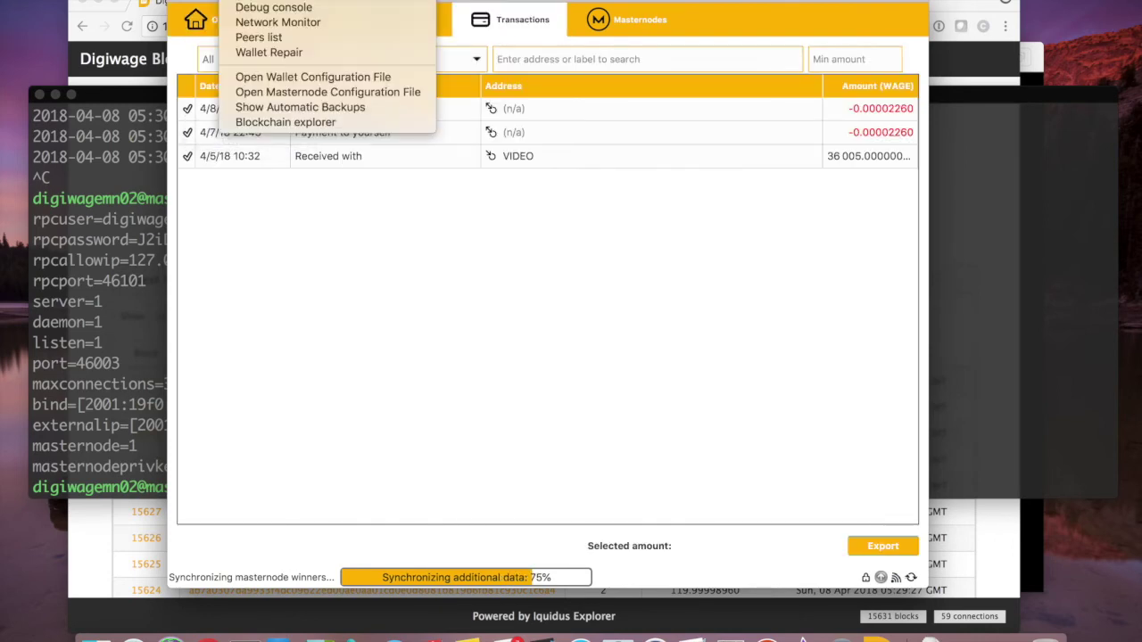
click(215, 23)
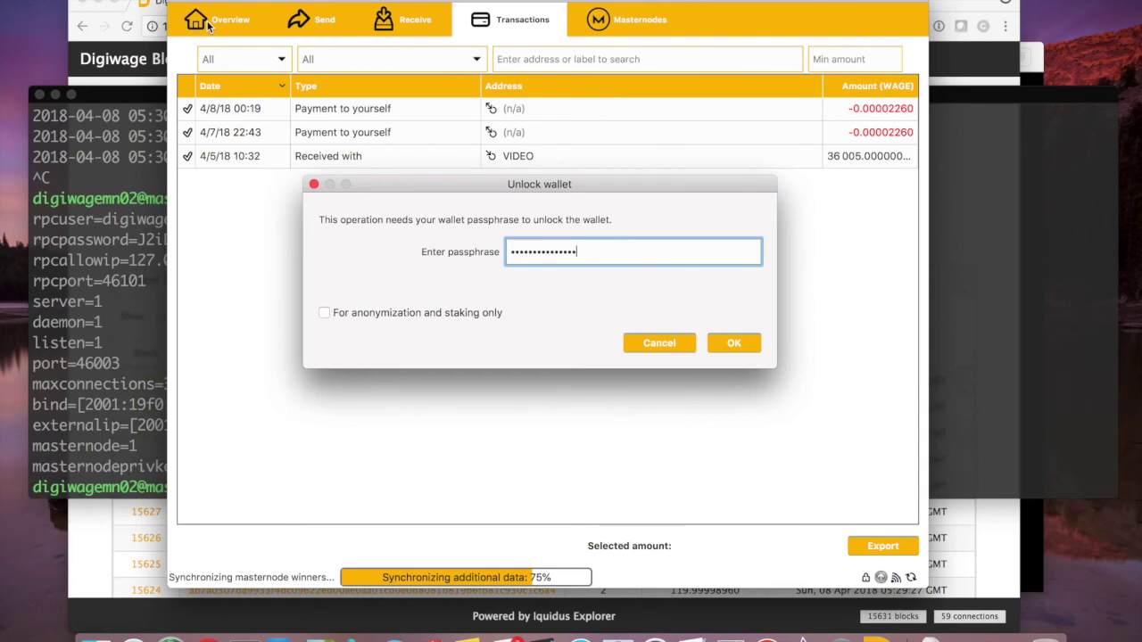
key(Return)
click(258, 2)
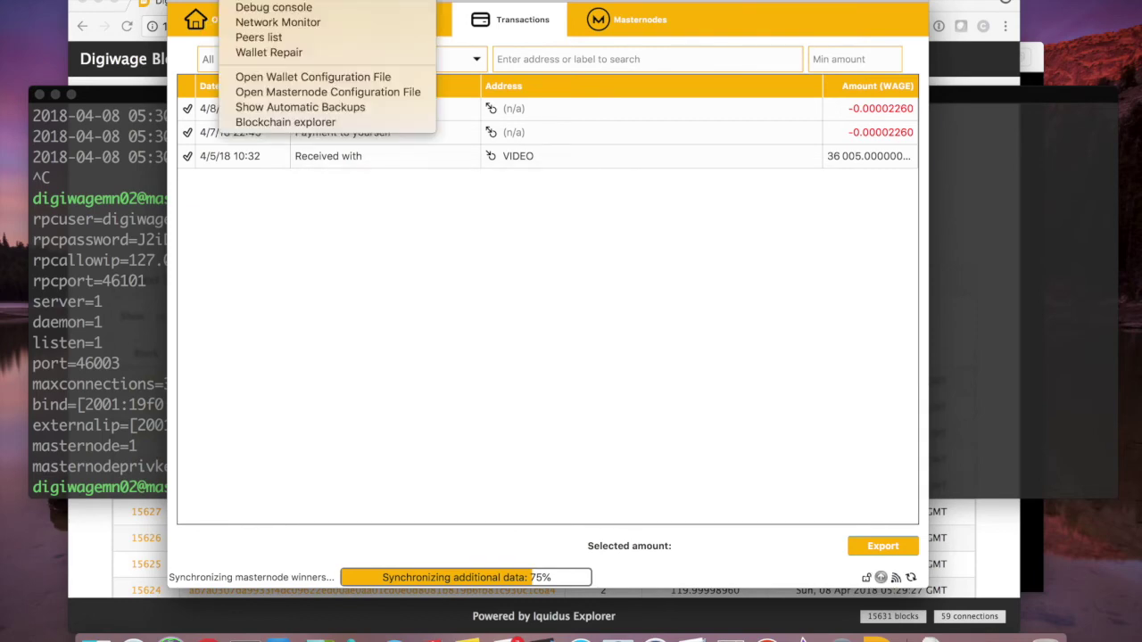
click(264, 7)
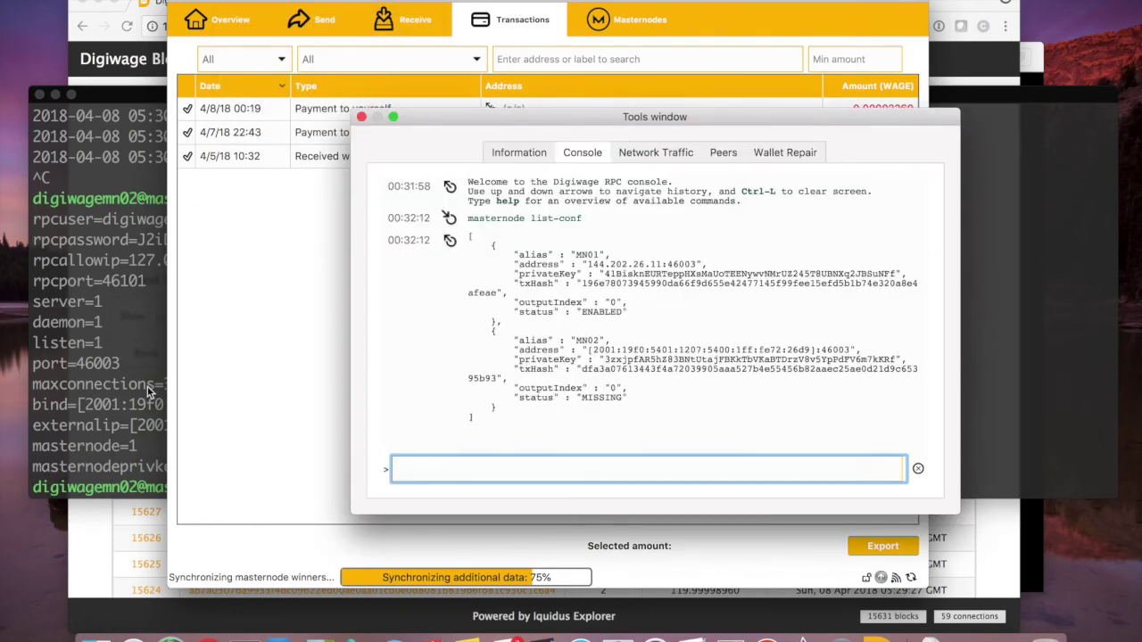
Follow the server's log with 'tail -f ~/.digiwage/debug.log', then return to the wallet console
click(148, 389)
text(tail -f debug.log)
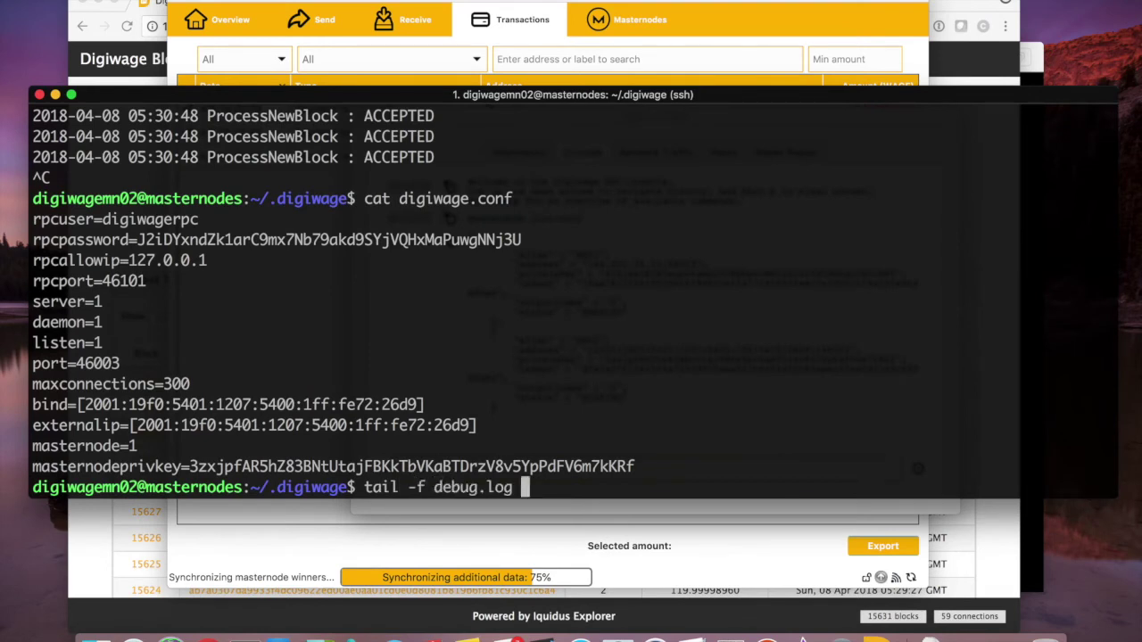
key(ctrl+u)
text(pwd)
key(Return)
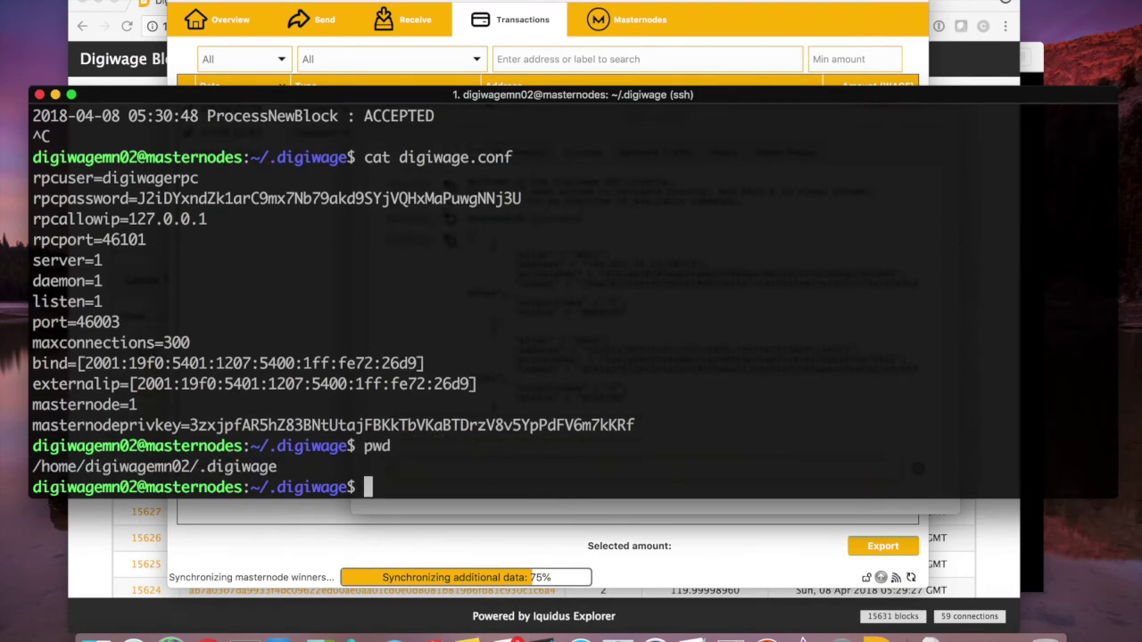
text(tail -f ~/.)
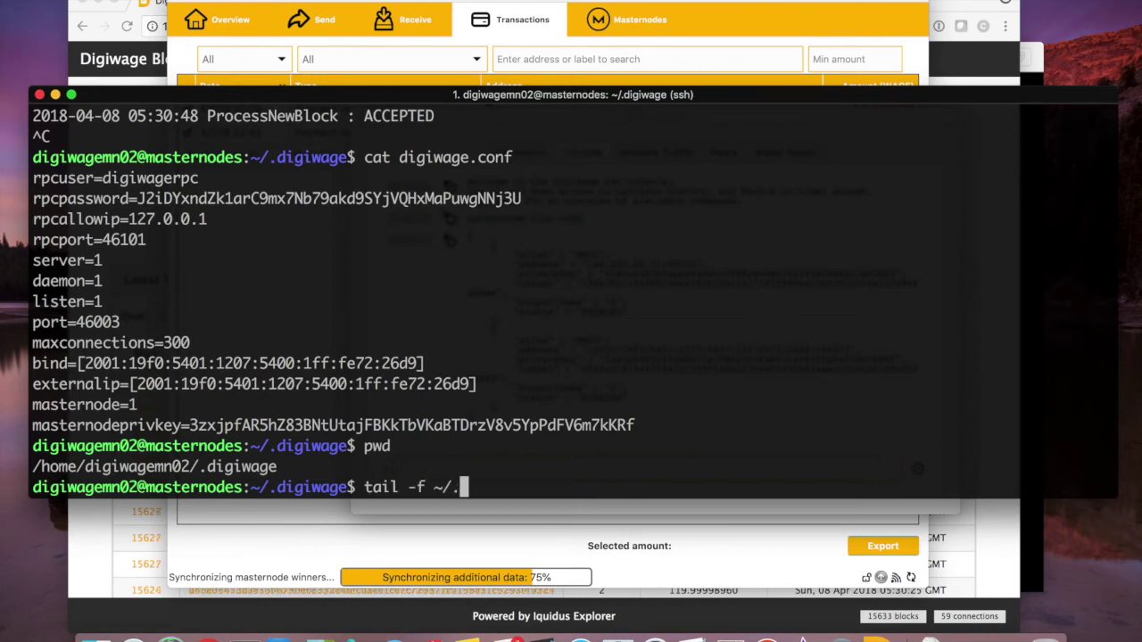
text(digiwage/de)
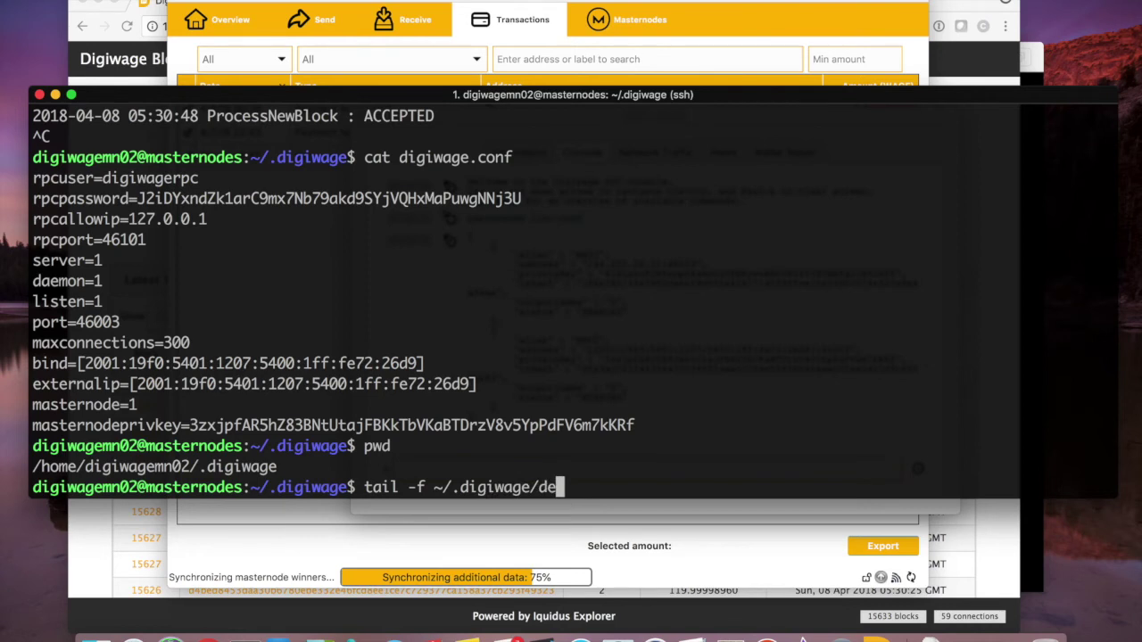
text(bug.log)
key(Return)
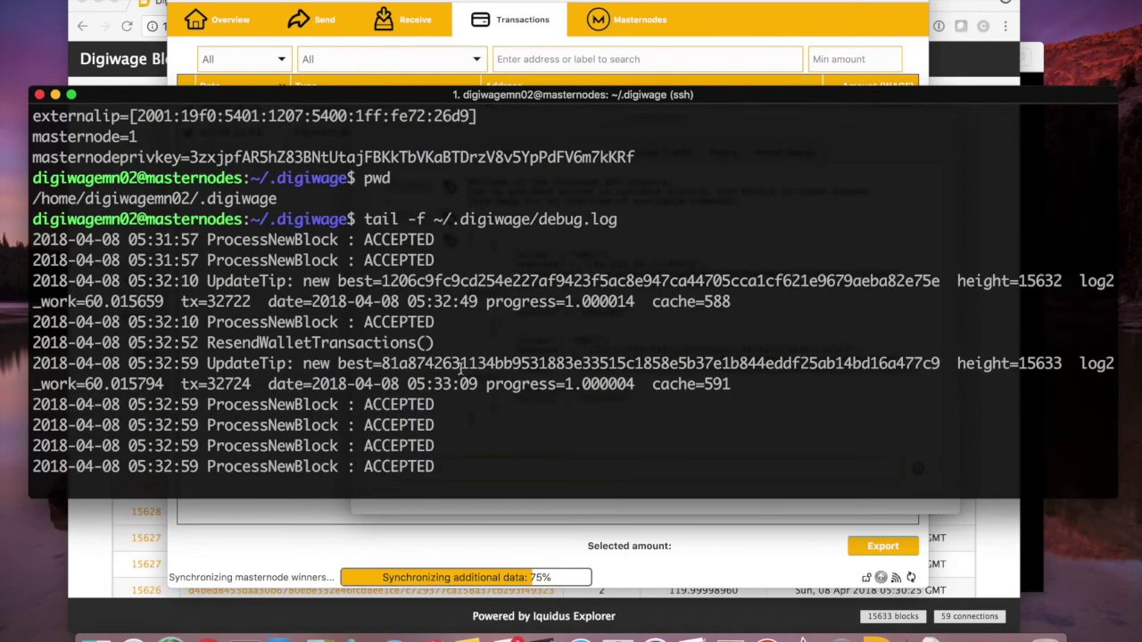
key(super+Tab)
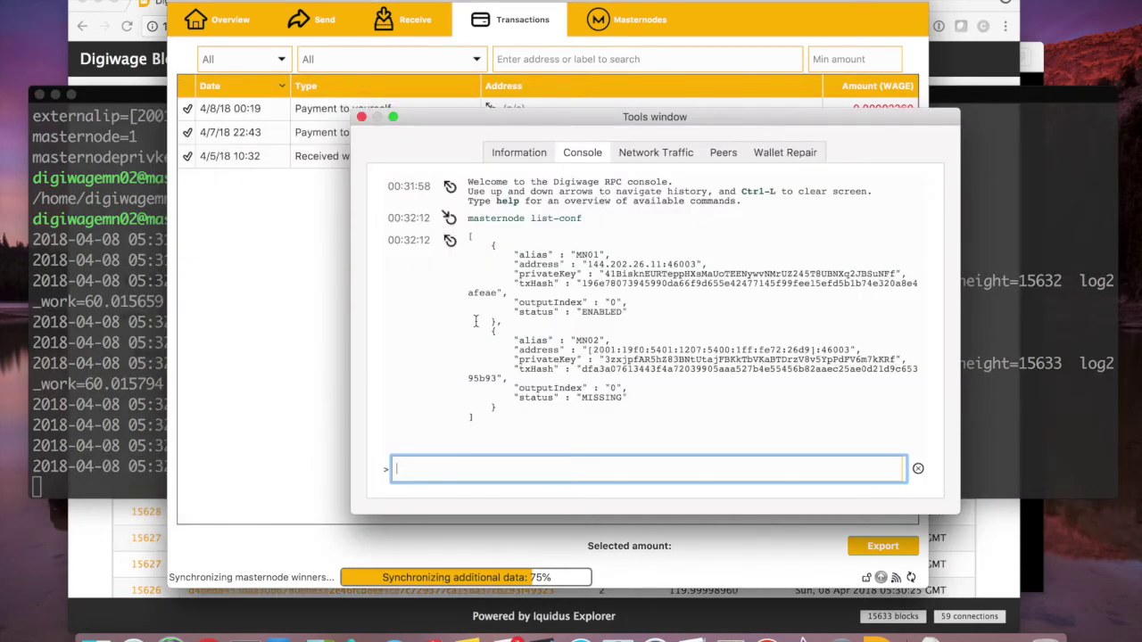
Run 'startmasternode alias false MN02' in the console, then stop the server's log tail
text(mast)
key(BackSpace)
key(BackSpace)
key(BackSpace)
key(BackSpace)
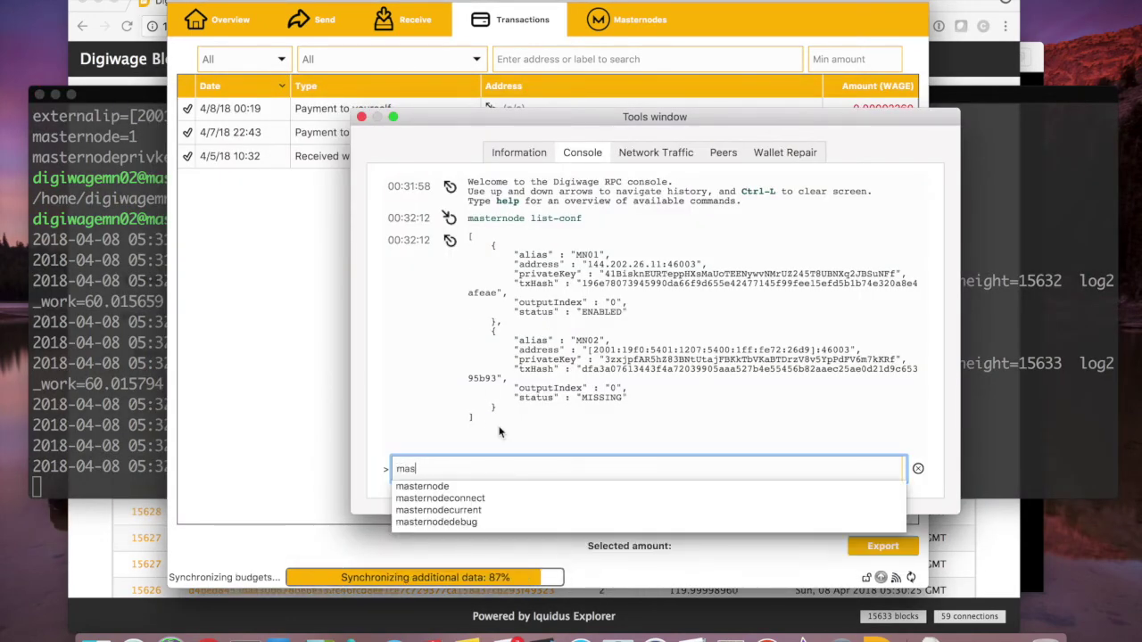
text(startmasternode)
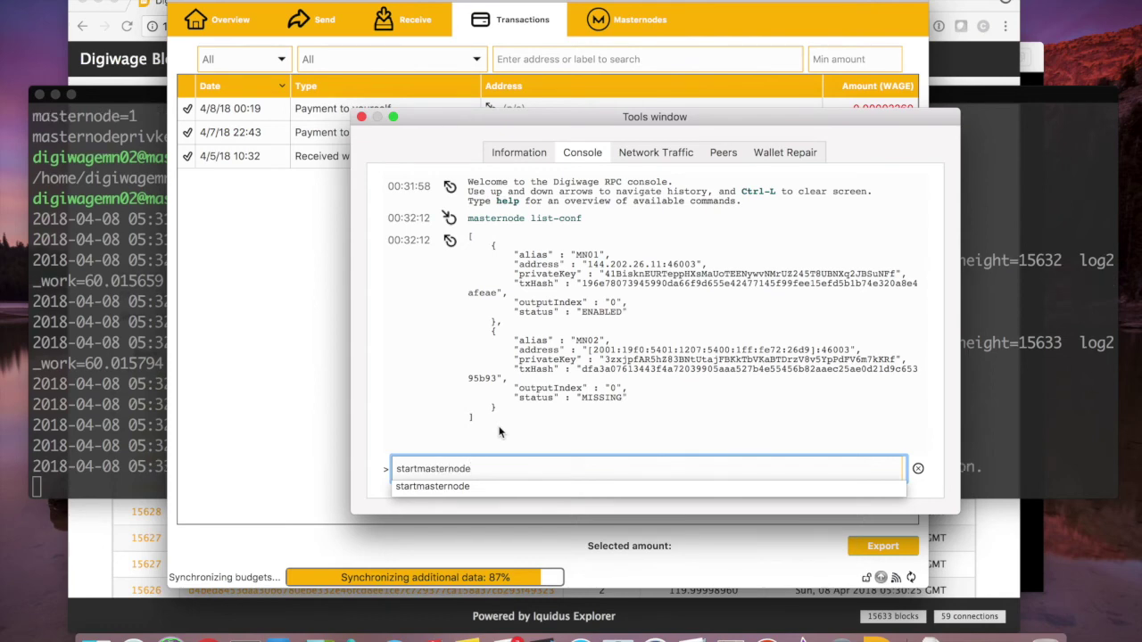
text( alias false MN02)
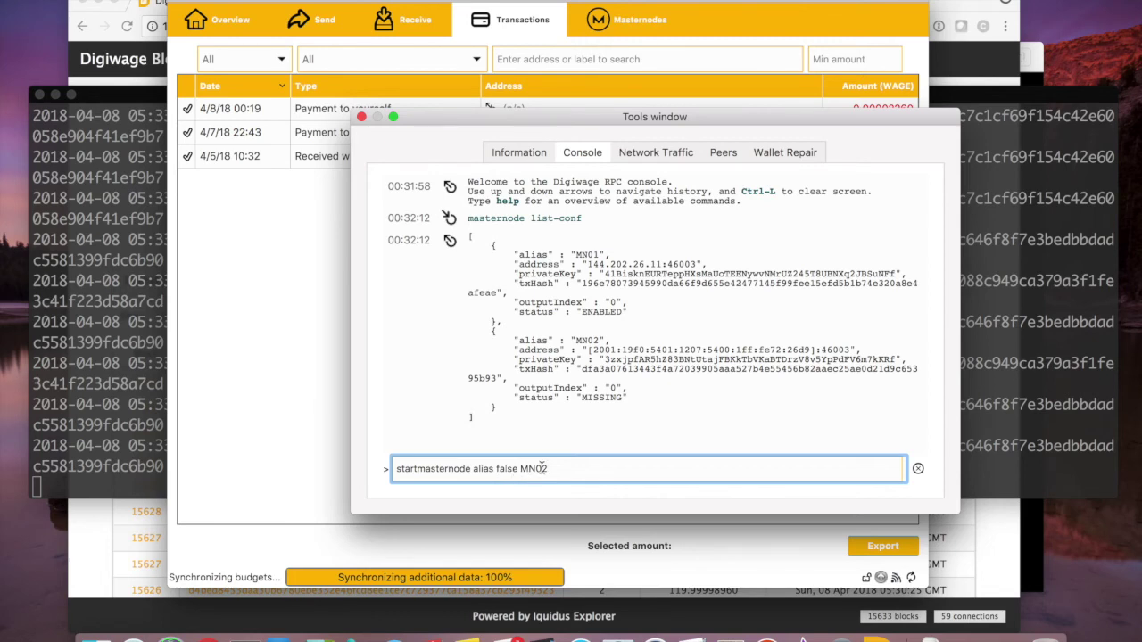
key(Return)
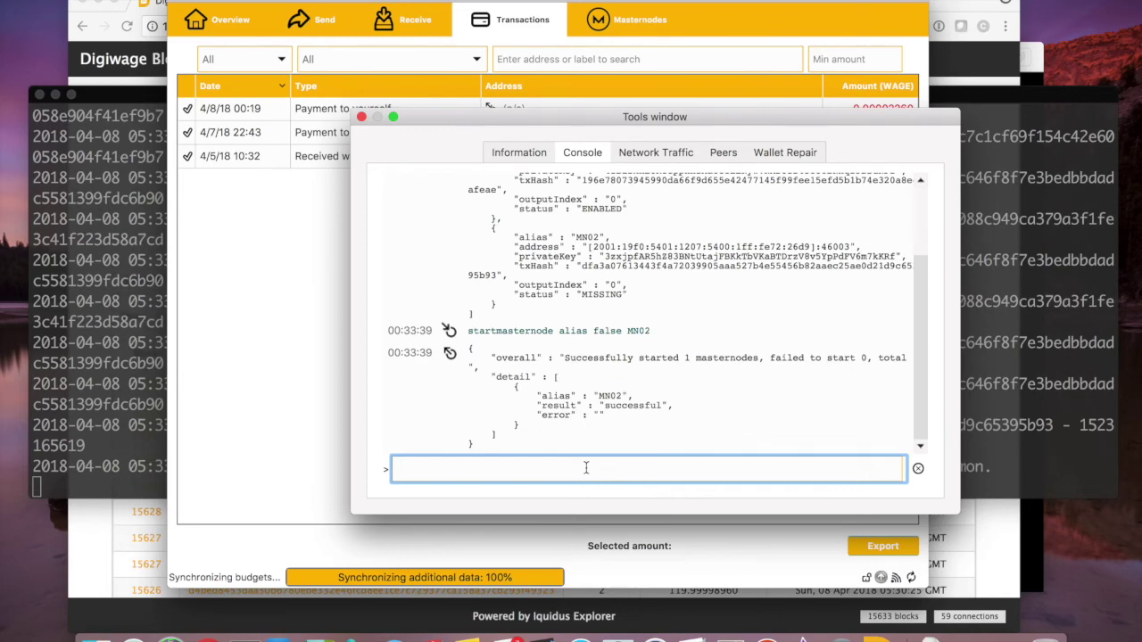
click(126, 348)
key(ctrl+c)
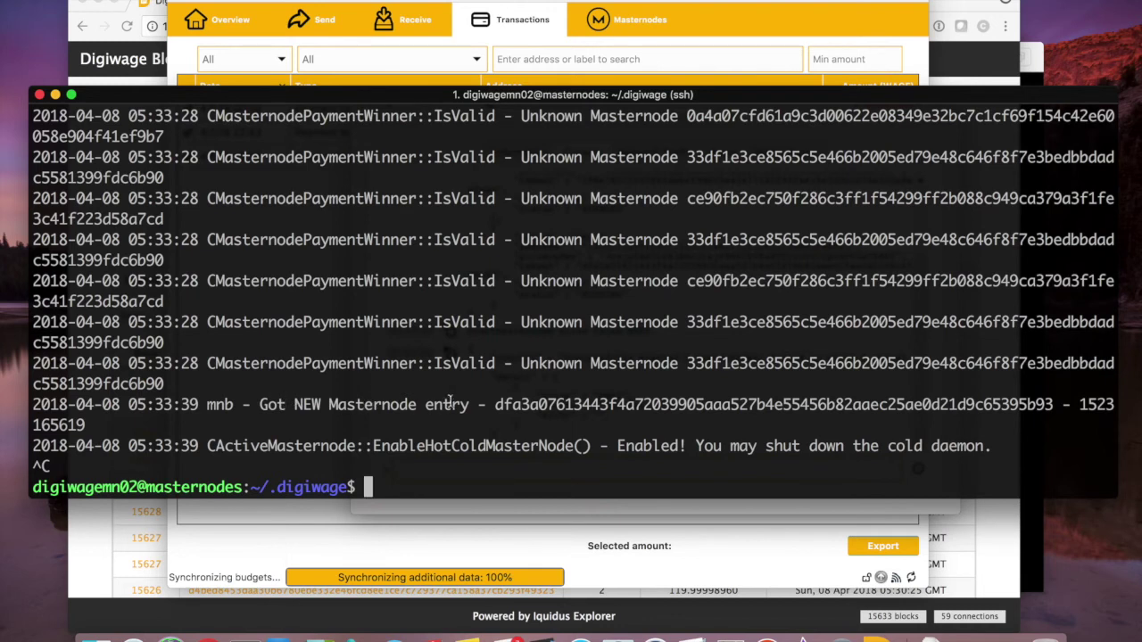
Select the new masternode hash in the log and open the wallet's manual coin selection
double_click(509, 404)
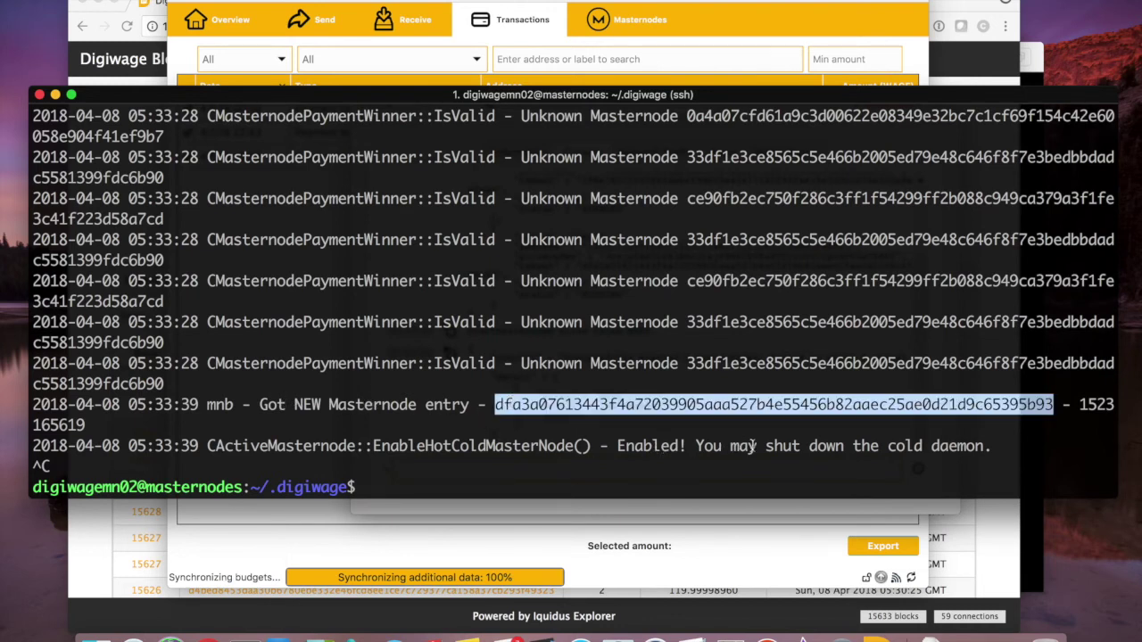
click(364, 5)
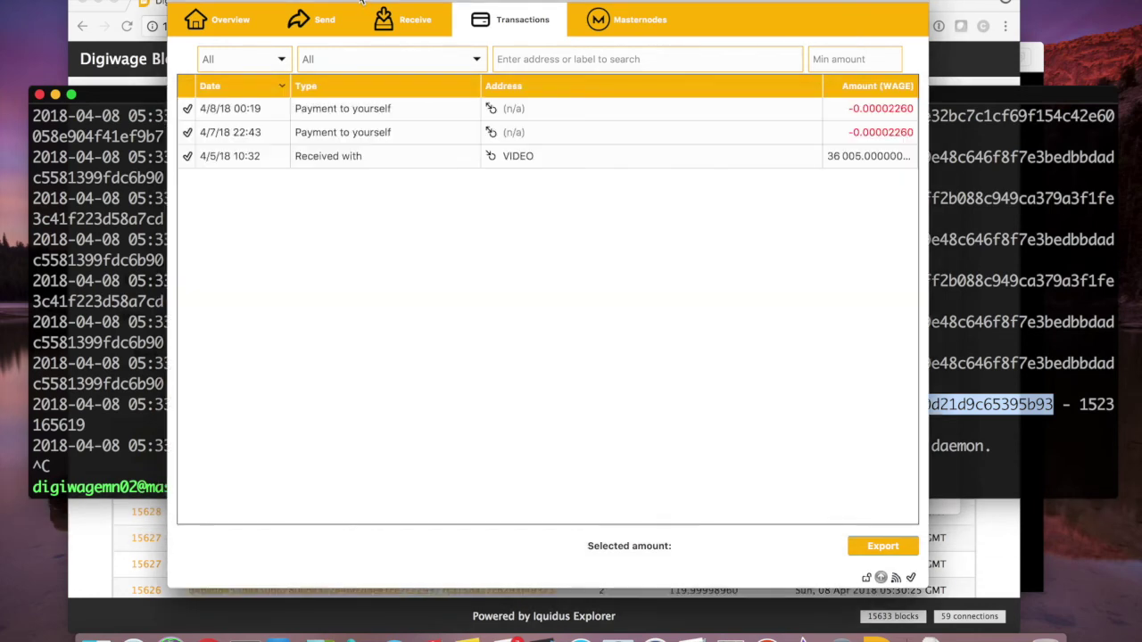
click(308, 20)
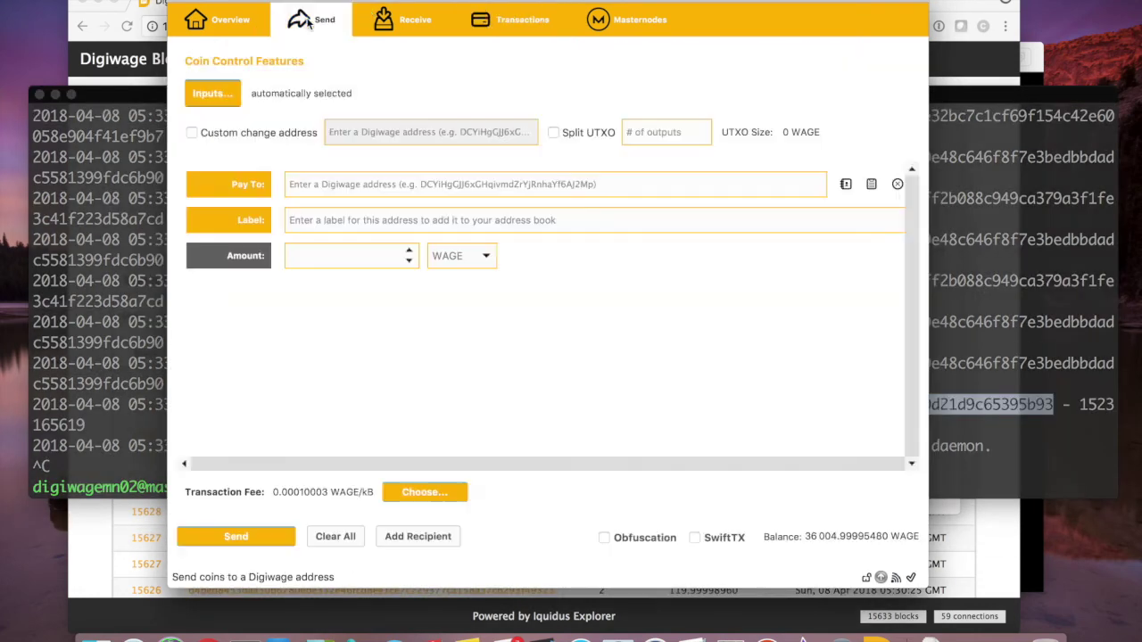
click(212, 98)
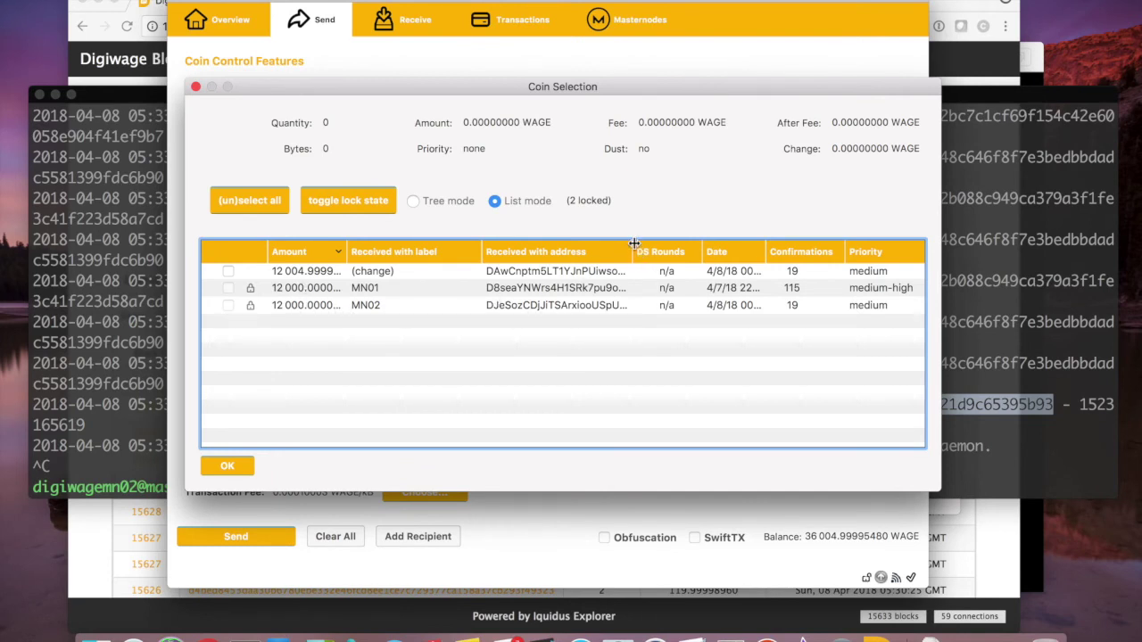
drag(633, 251, 722, 247)
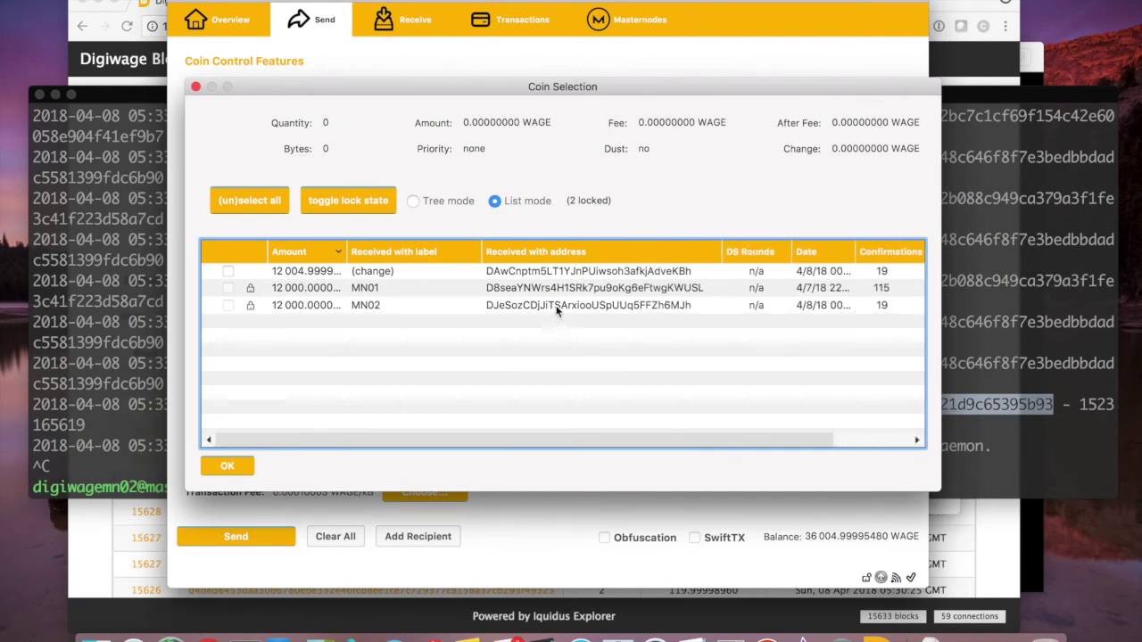
Inspect the MN02 coin's copy options in Coin Selection, then return to the DigiWage masternode tab
right_click(555, 303)
click(549, 308)
right_click(555, 304)
click(565, 310)
click(131, 7)
click(393, 4)
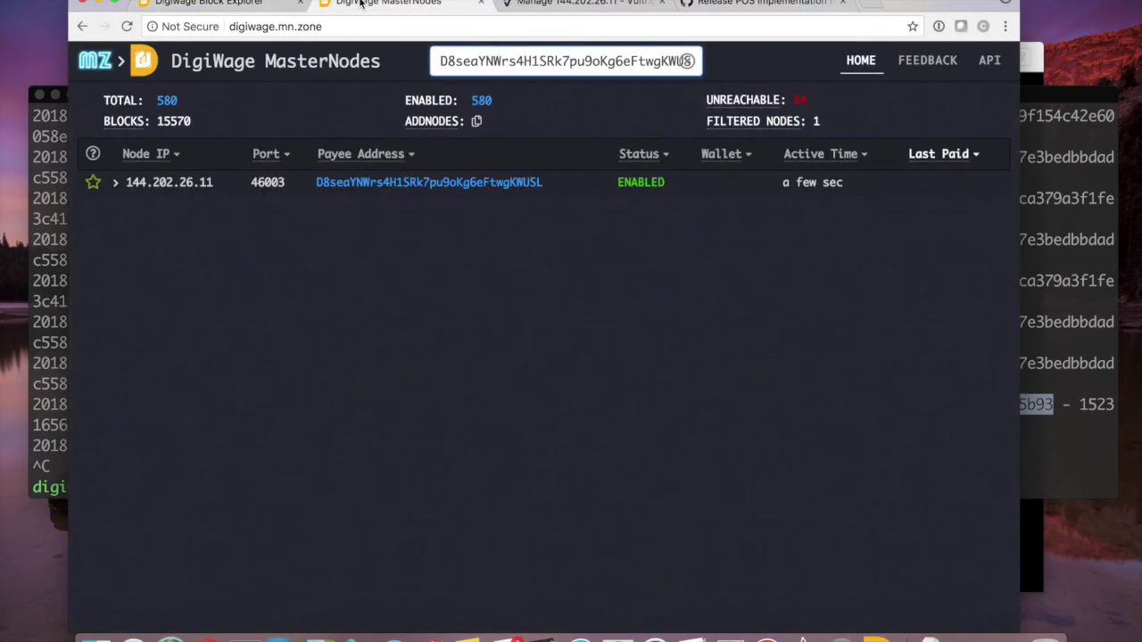
Search mn.zone's DigiWage list for MN02's pasted address, then clear the search to list all nodes
click(103, 60)
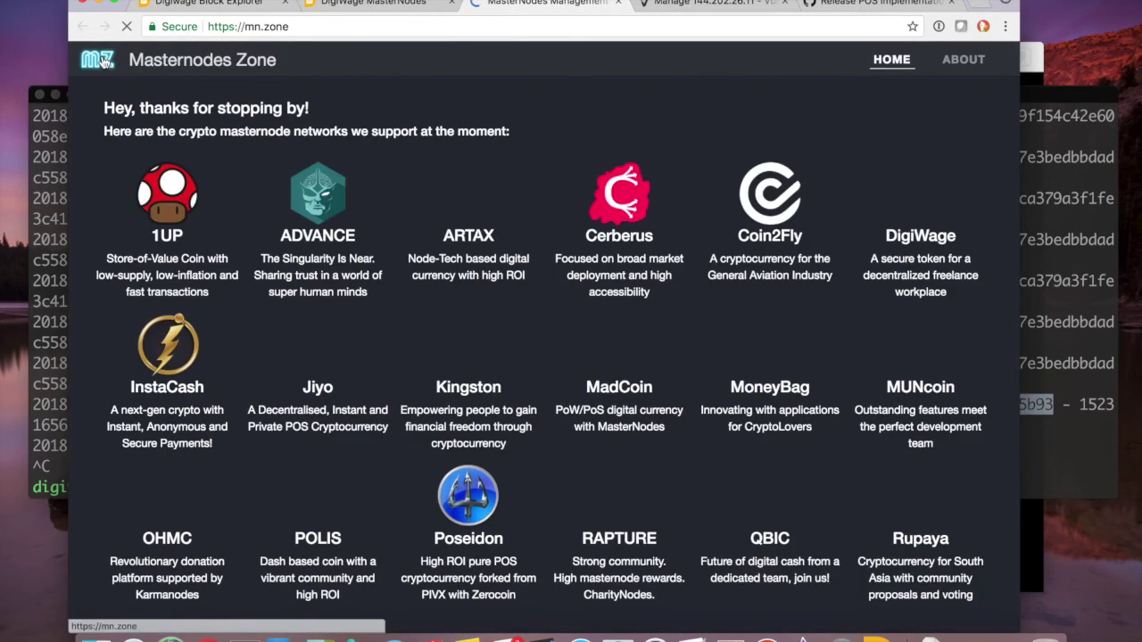
click(901, 203)
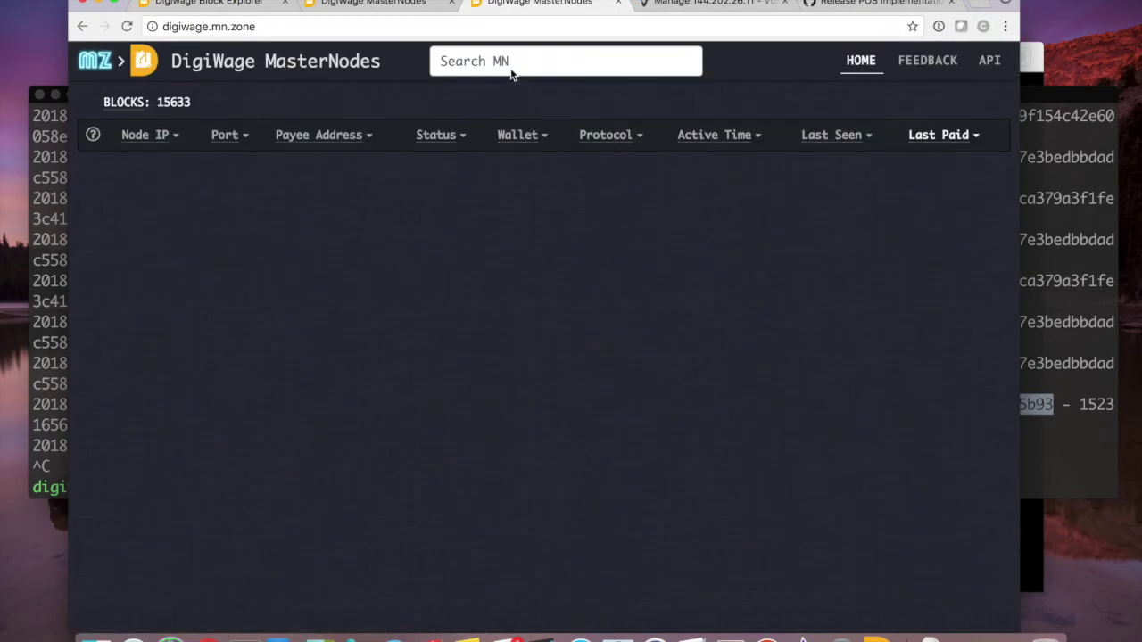
click(512, 61)
key(super+v)
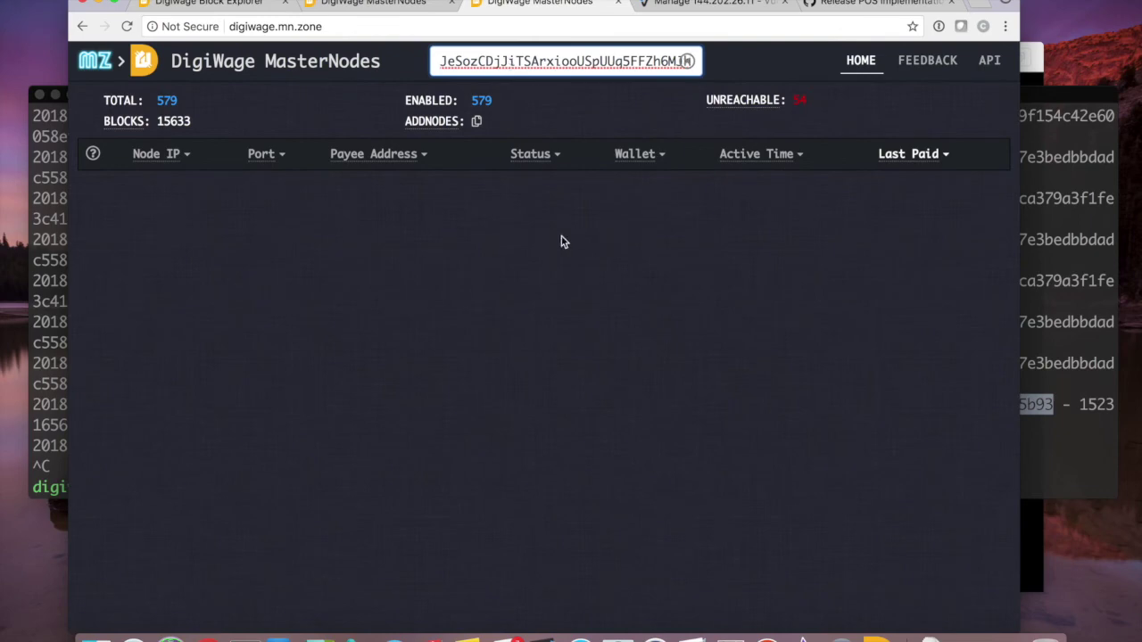
key(super+a)
key(BackSpace)
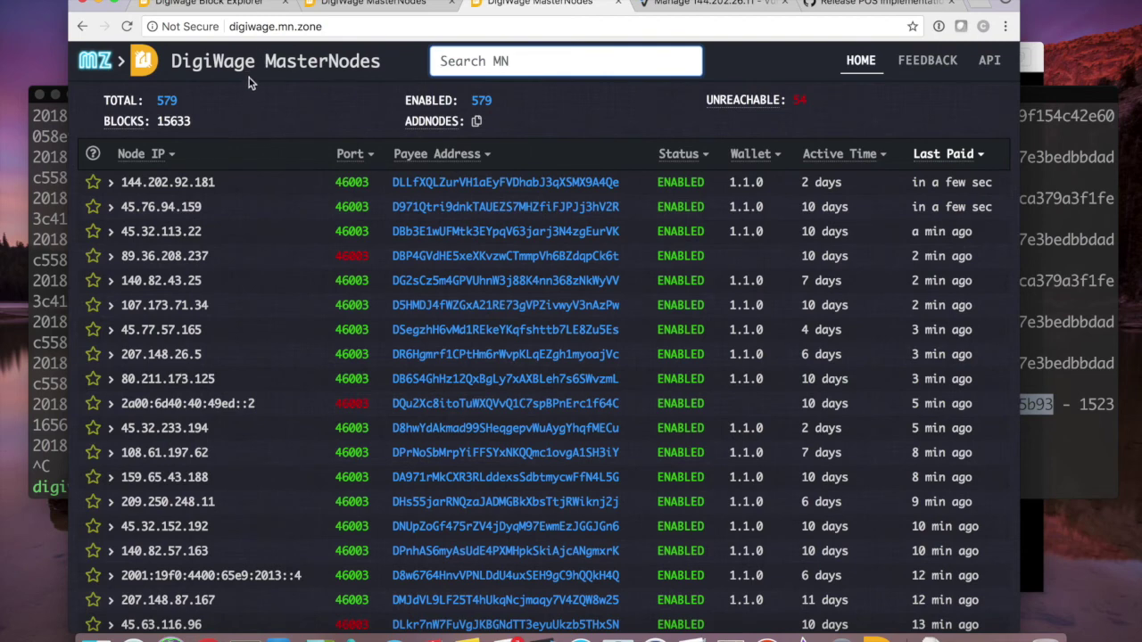
click(49, 159)
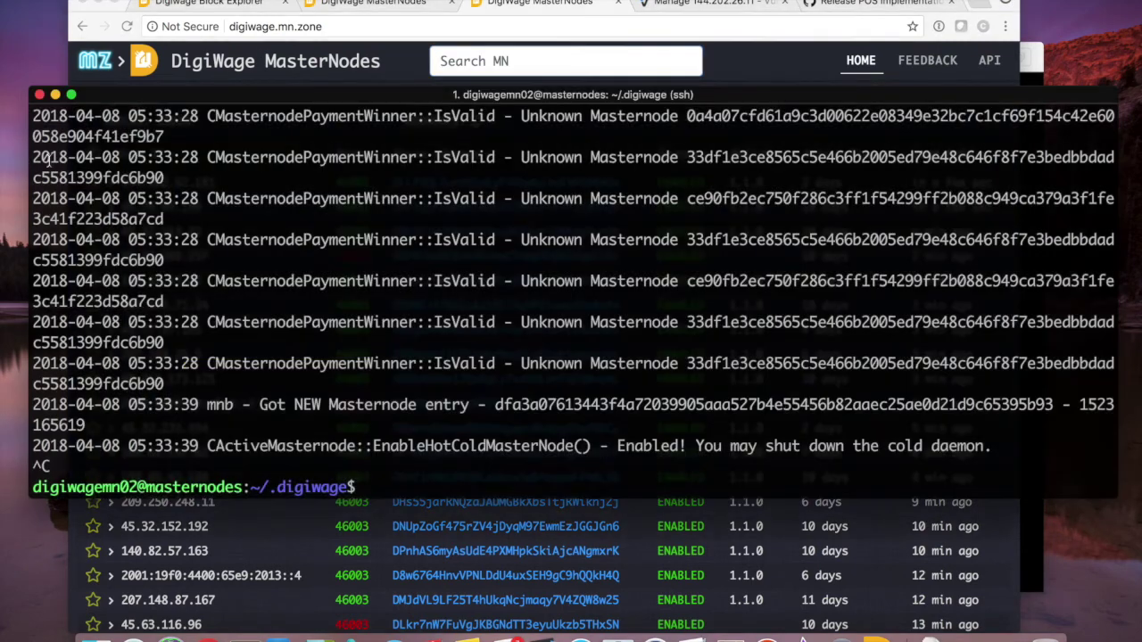
Highlight the EnableHotColdMasterNode line in the SSH log, then return to the wallet
drag(215, 445, 685, 466)
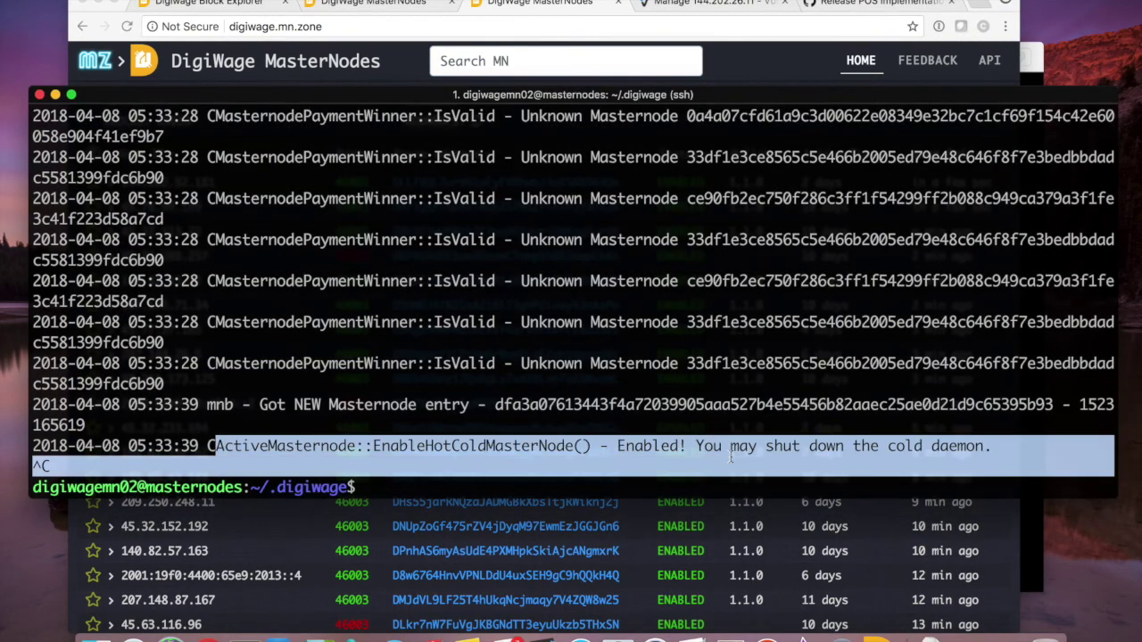
click(685, 445)
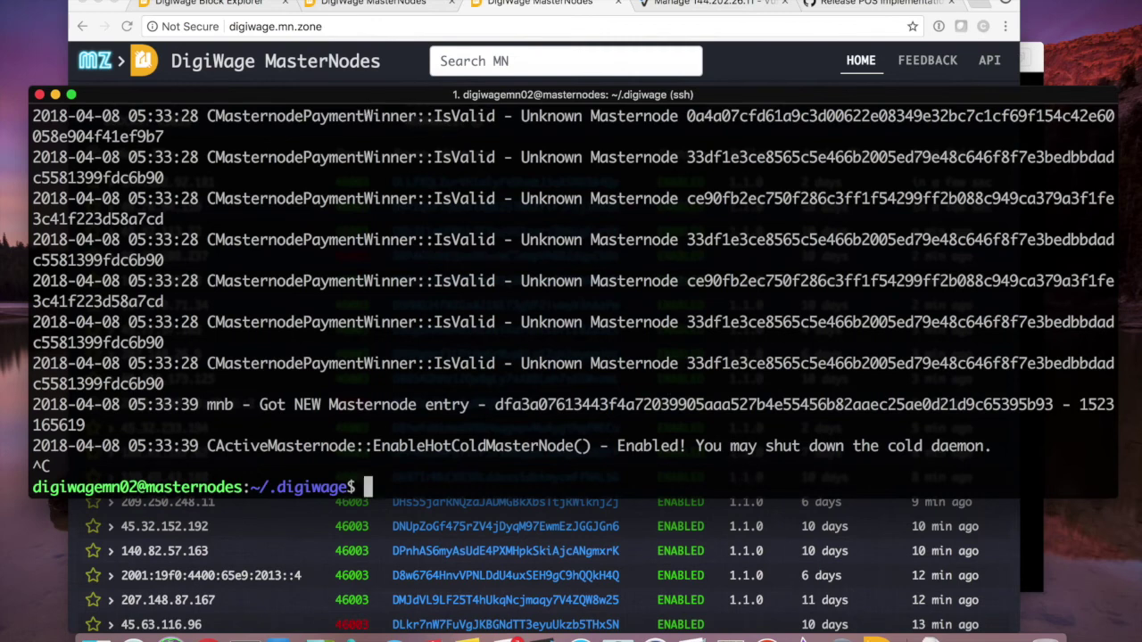
click(879, 615)
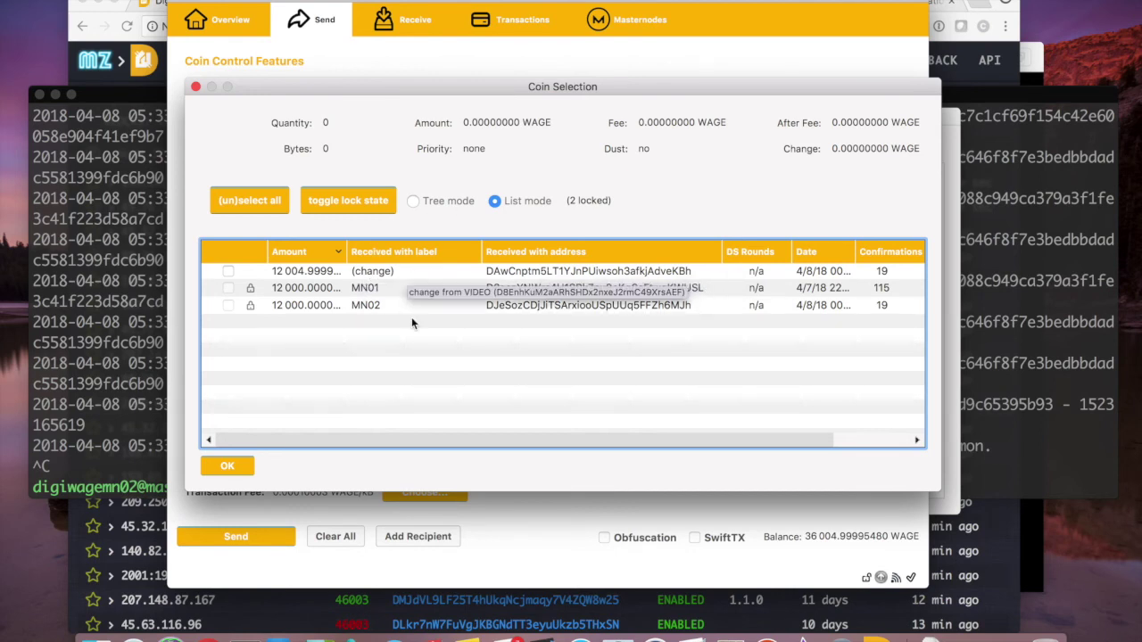
Close Coin Selection and review the transaction history and the 36 004.99 WAGE overview balance
drag(339, 85, 385, 80)
drag(386, 219, 402, 136)
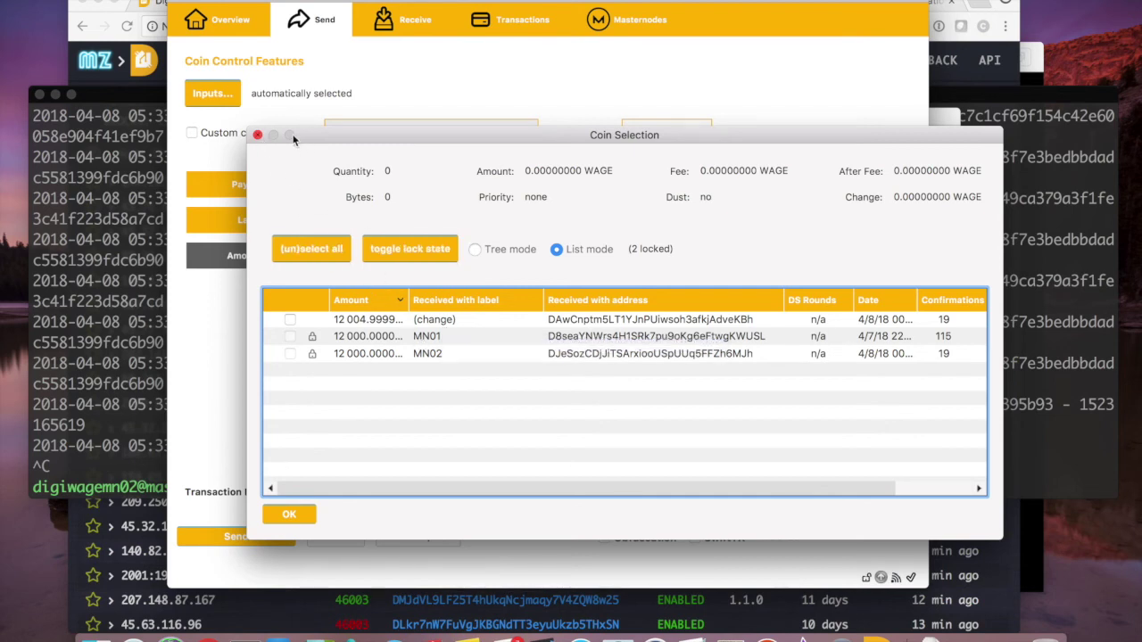
click(257, 135)
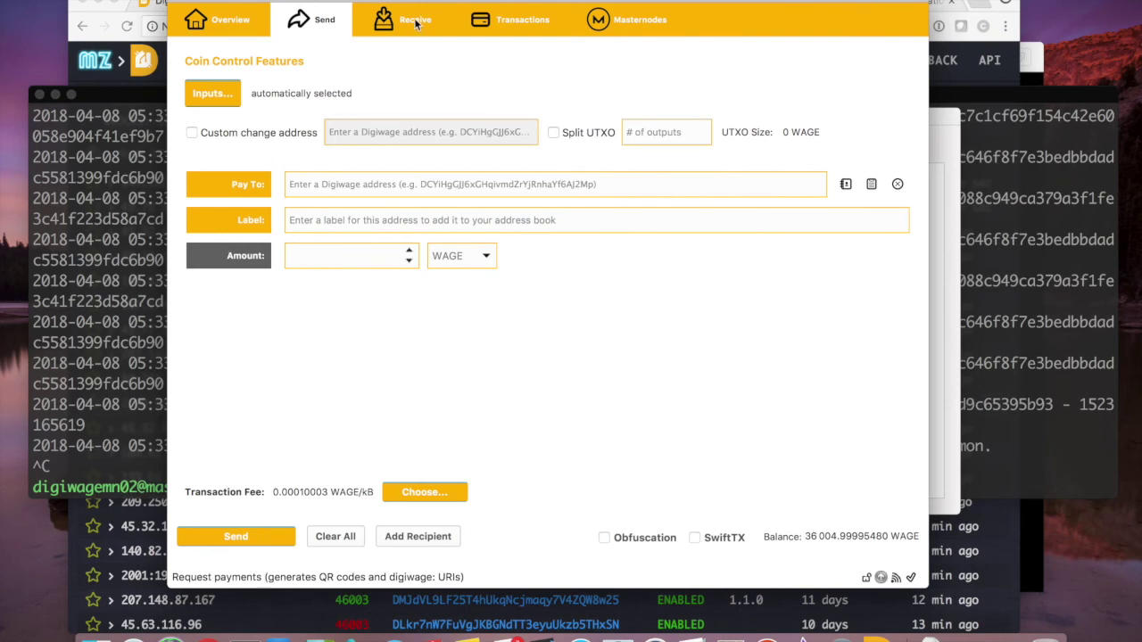
click(511, 19)
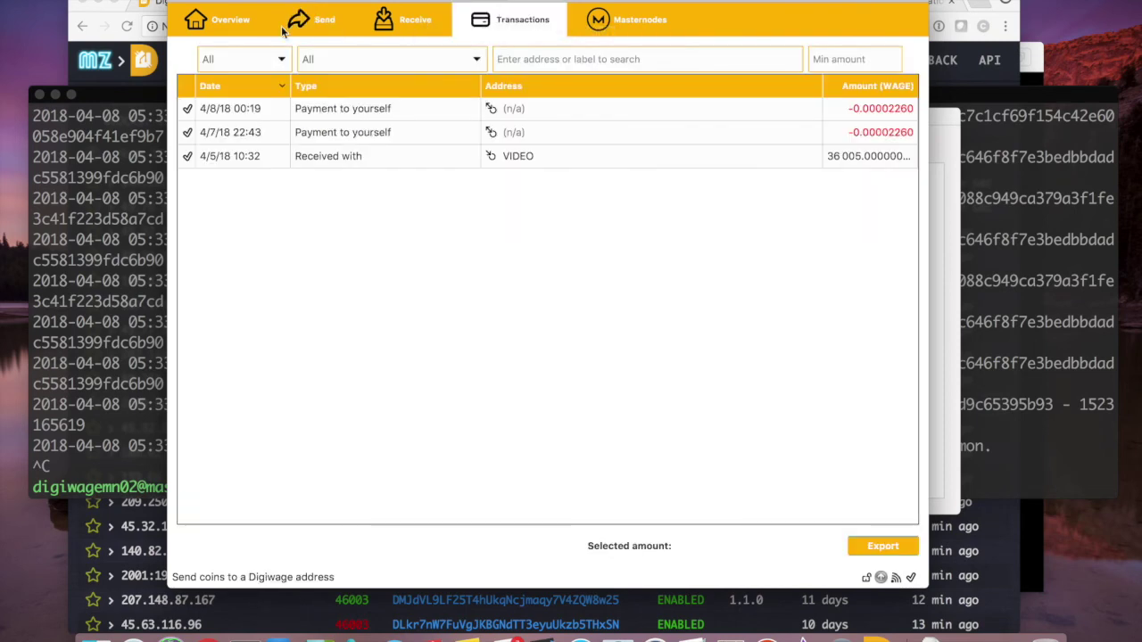
click(230, 22)
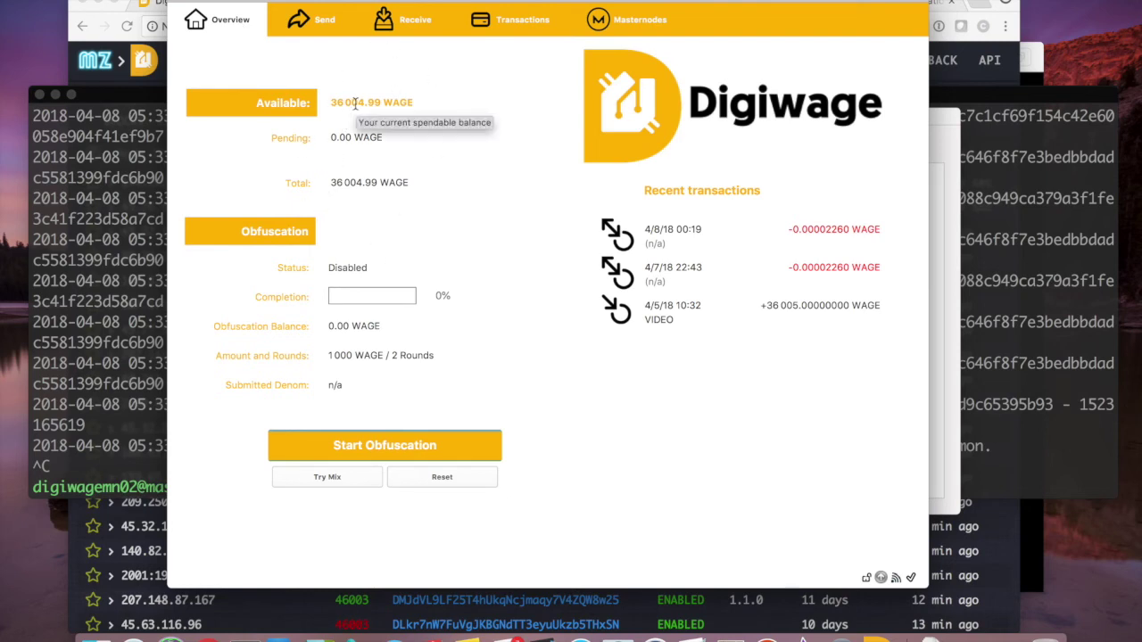
Reopen and close the Send page's coin selection, then go to the Masternodes Zone home page
click(242, 0)
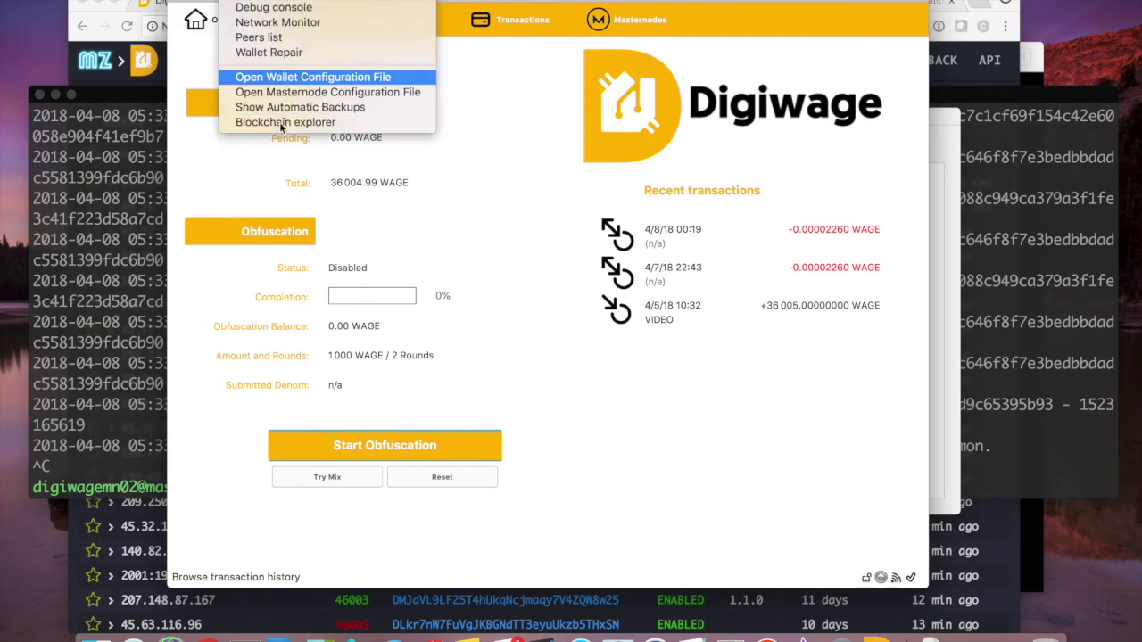
click(239, 275)
click(315, 21)
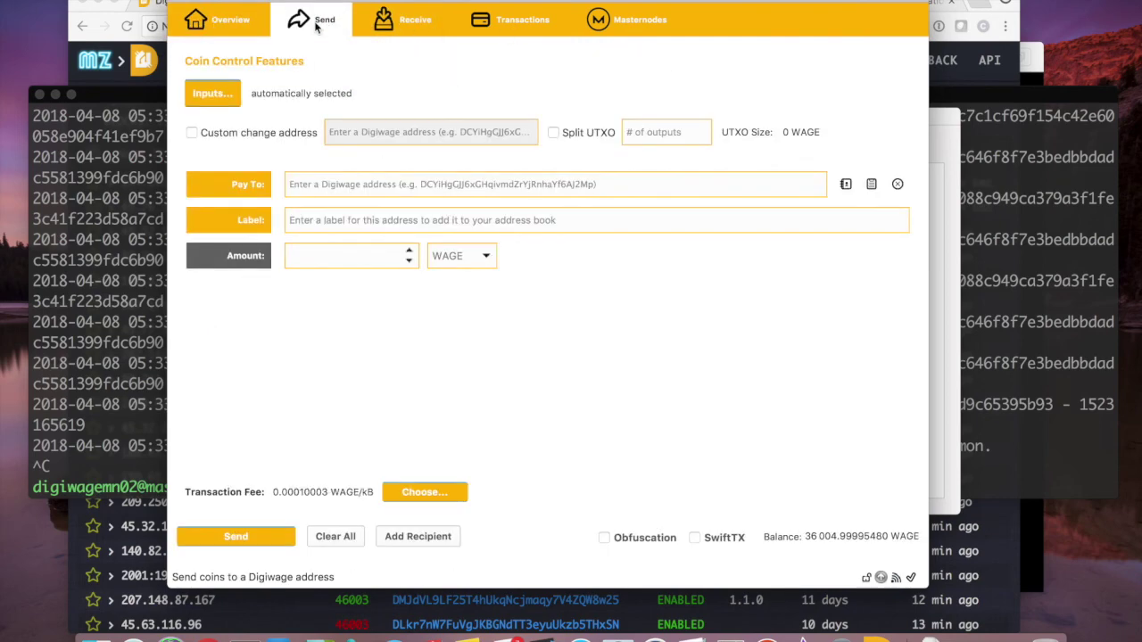
click(213, 92)
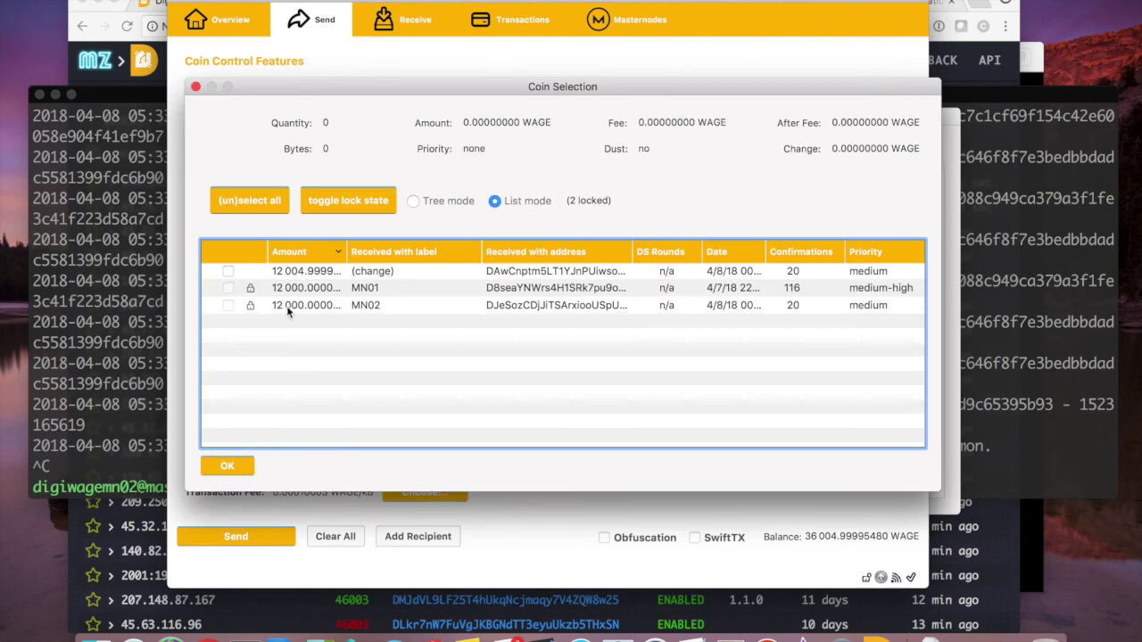
click(196, 87)
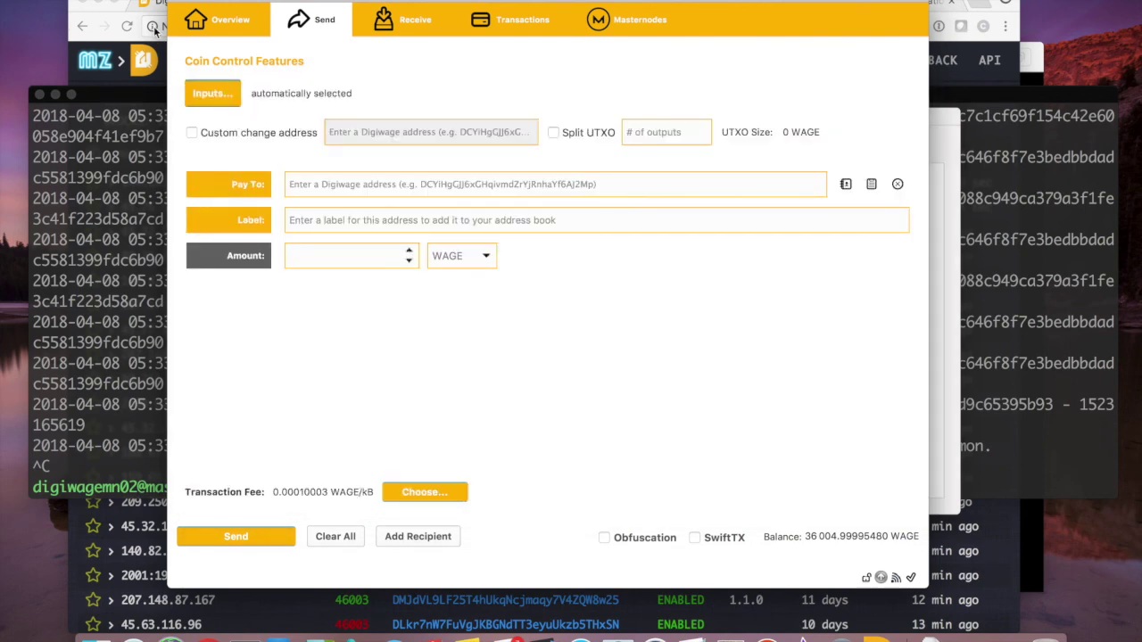
click(99, 67)
click(90, 60)
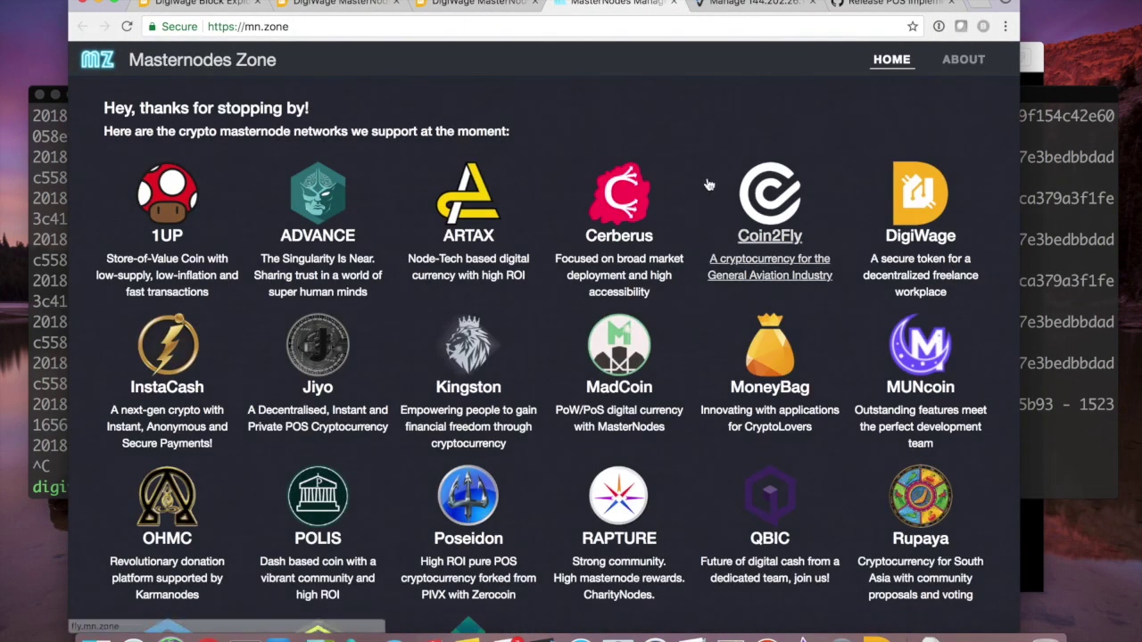
Search the DigiWage masternode list for MN02's copied address, showing it ENABLED at its IPv6 address
click(895, 189)
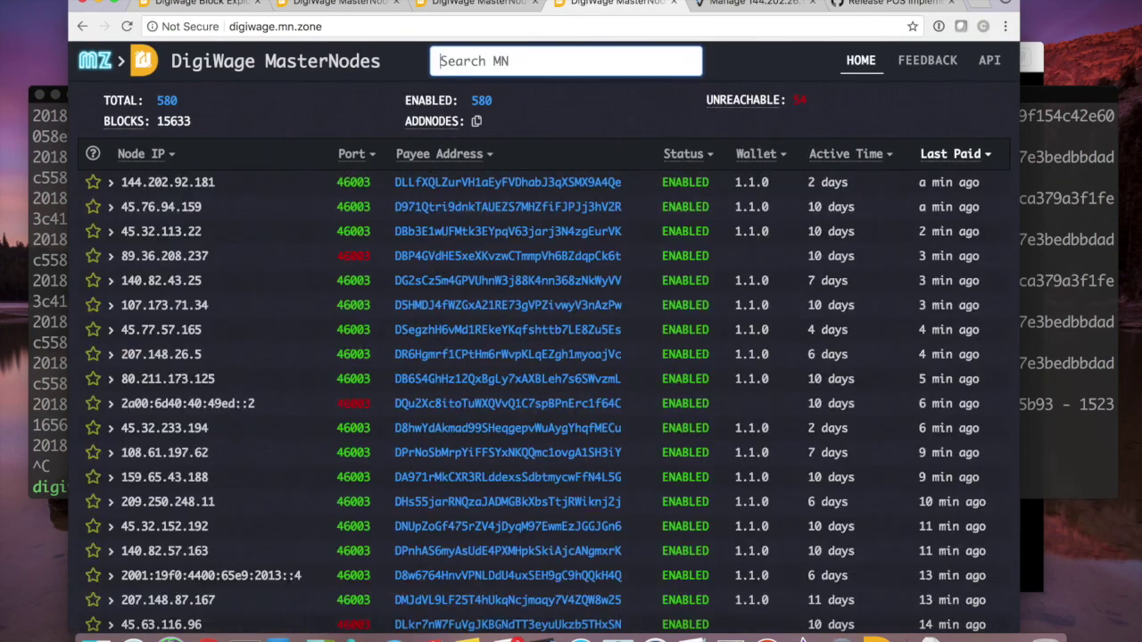
key(super+Tab)
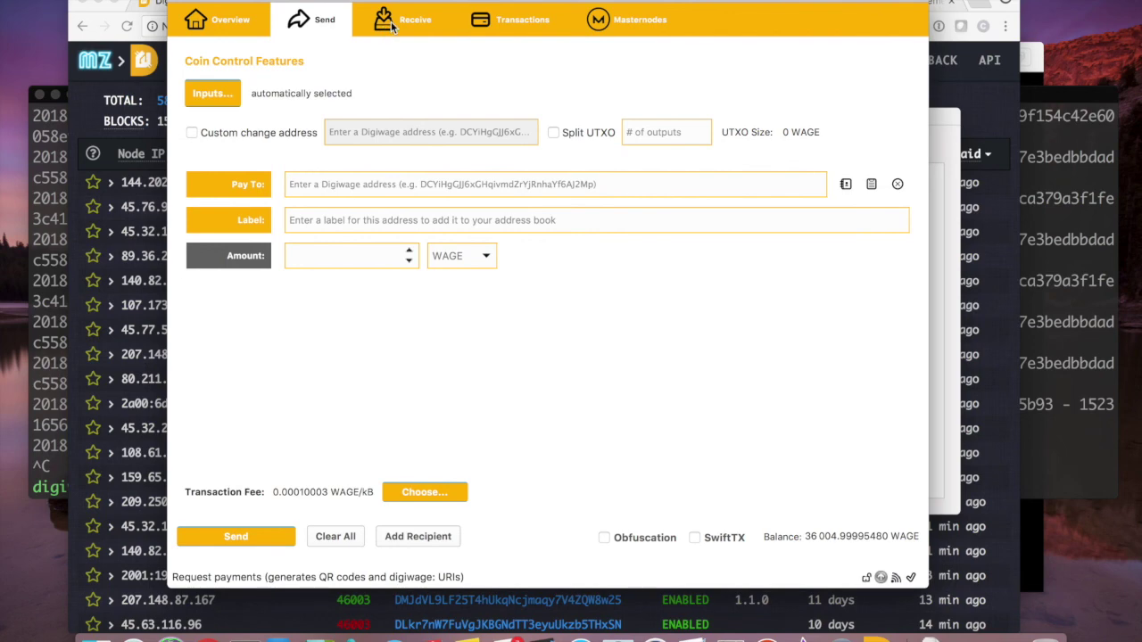
click(214, 94)
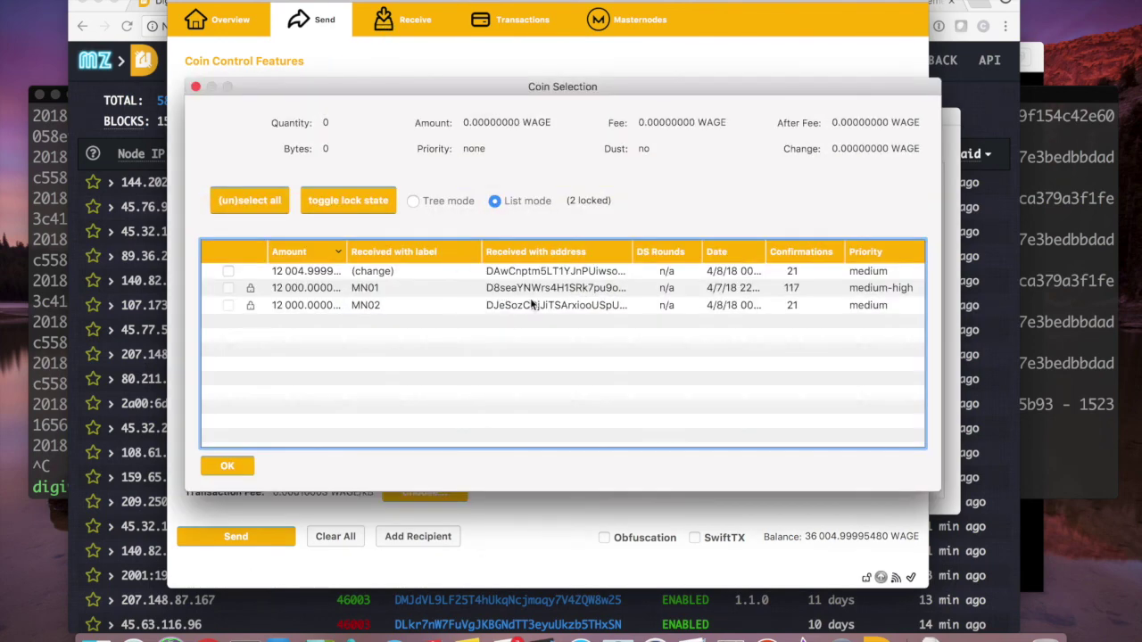
right_click(532, 304)
click(553, 313)
key(super+Tab)
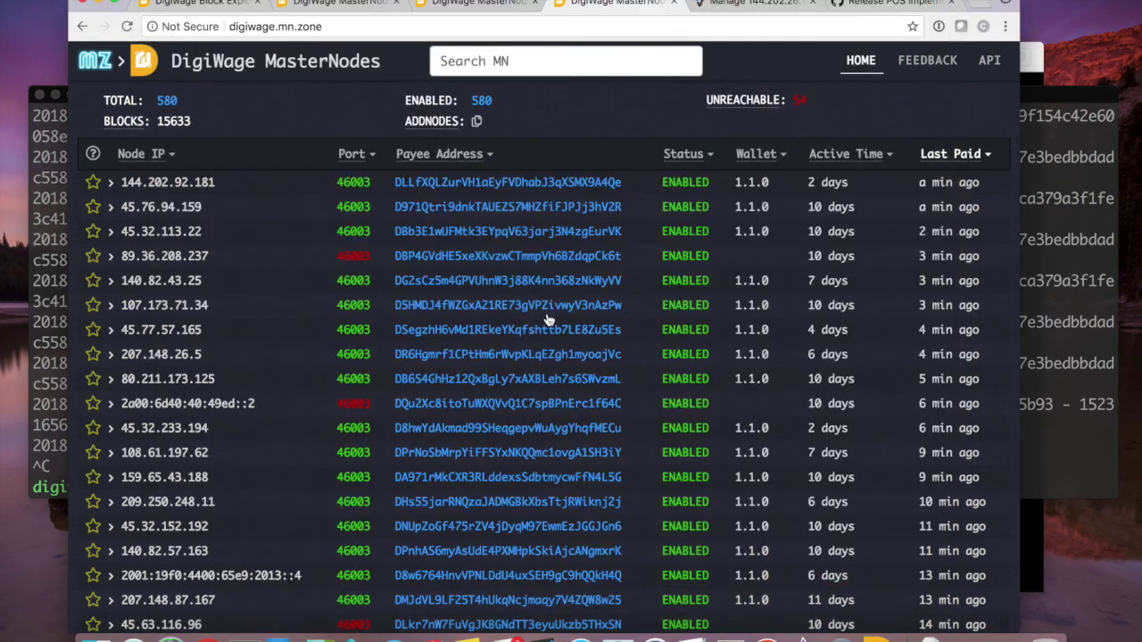
key(super+v)
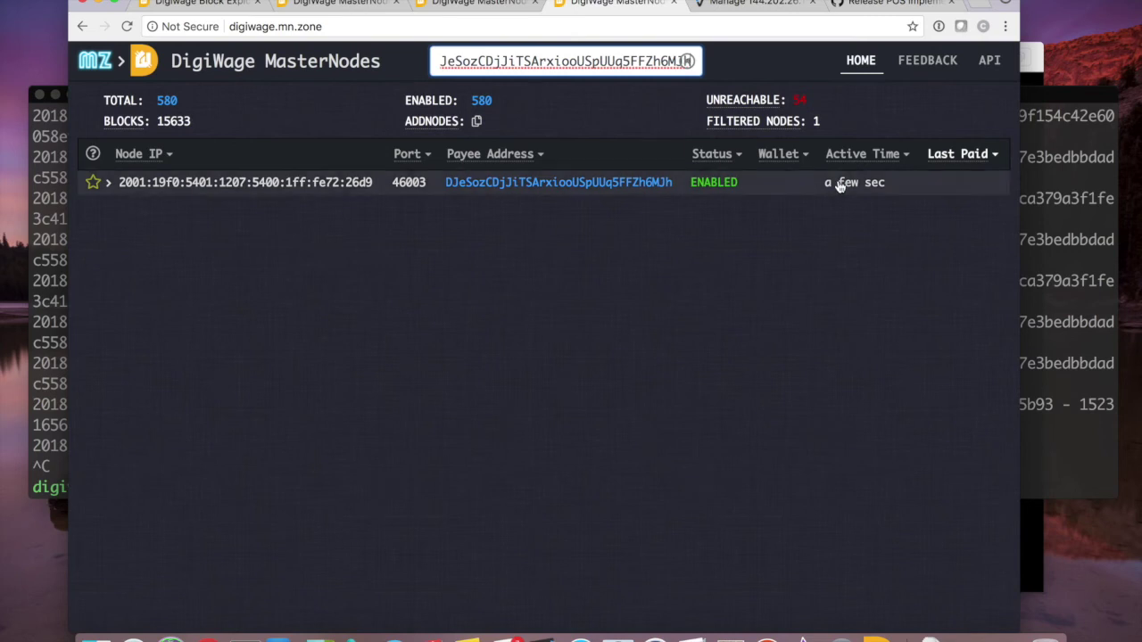
Search for MN01's copied address at 144.202.26.11, then clear the search and return to Coin Selection
key(super+Tab)
right_click(523, 293)
click(542, 302)
key(super+Tab)
key(super+a)
key(super+v)
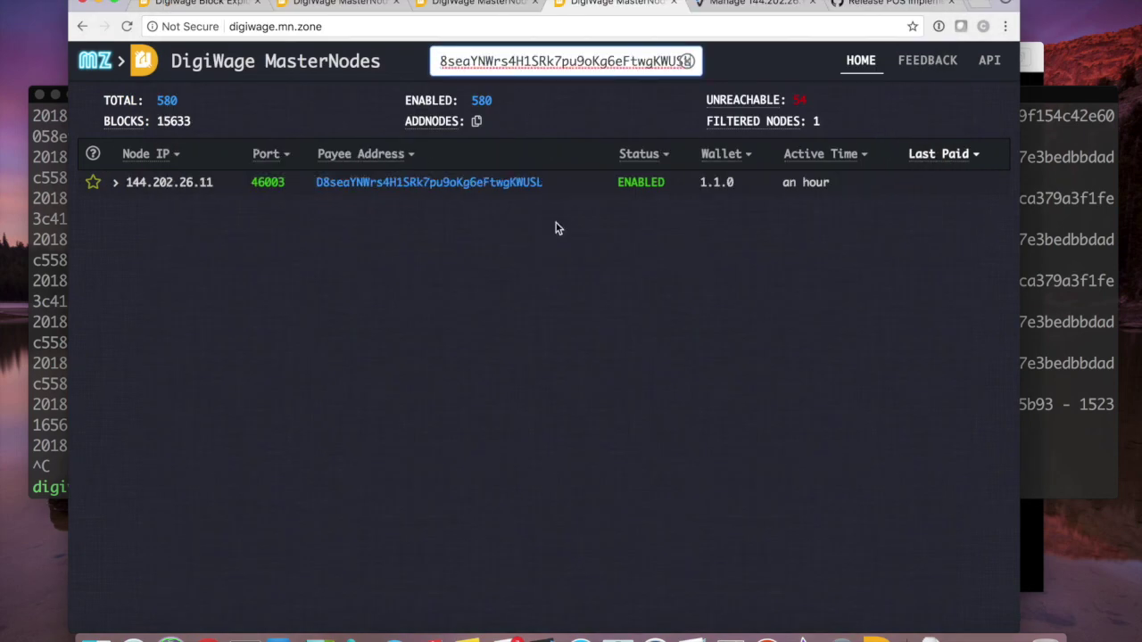
key(super+a)
key(BackSpace)
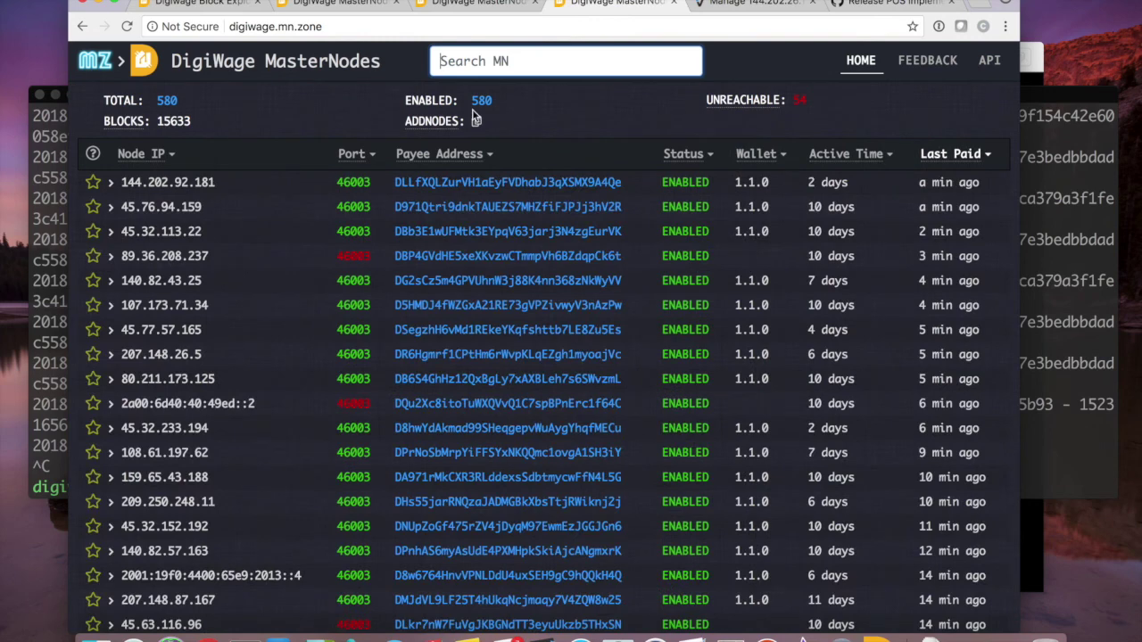
key(super+Tab)
right_click(537, 305)
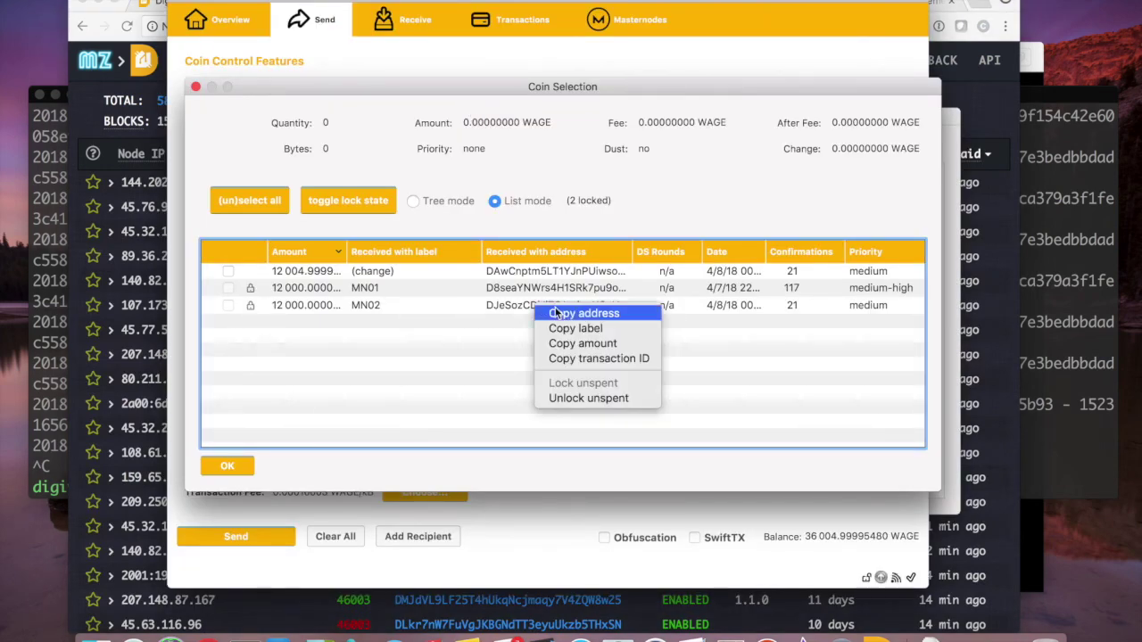